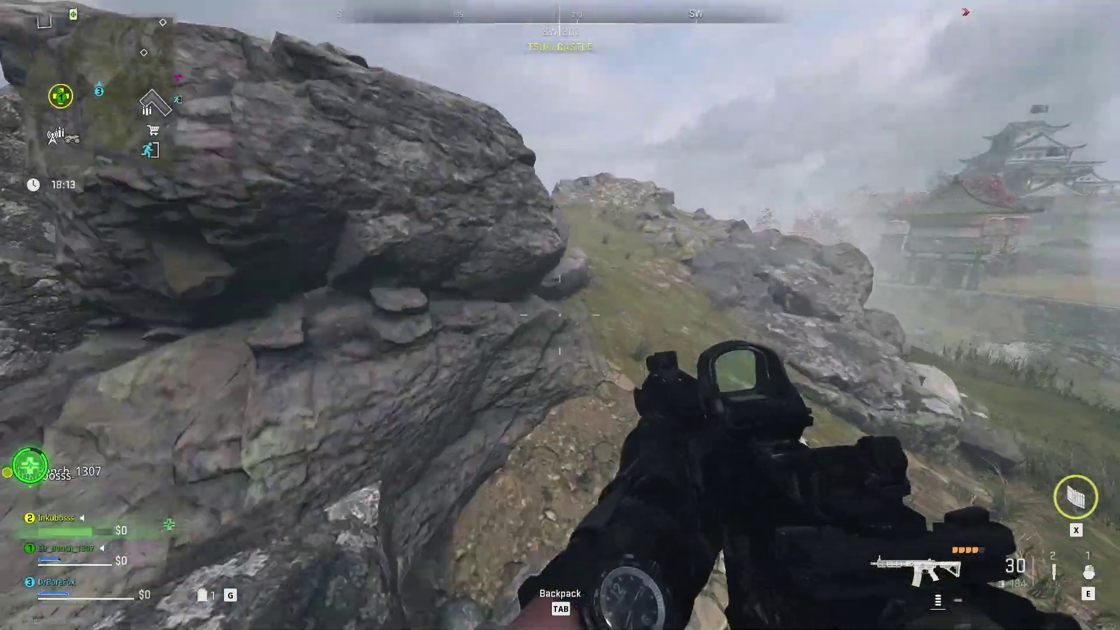
{"action": "key", "text": "w"}
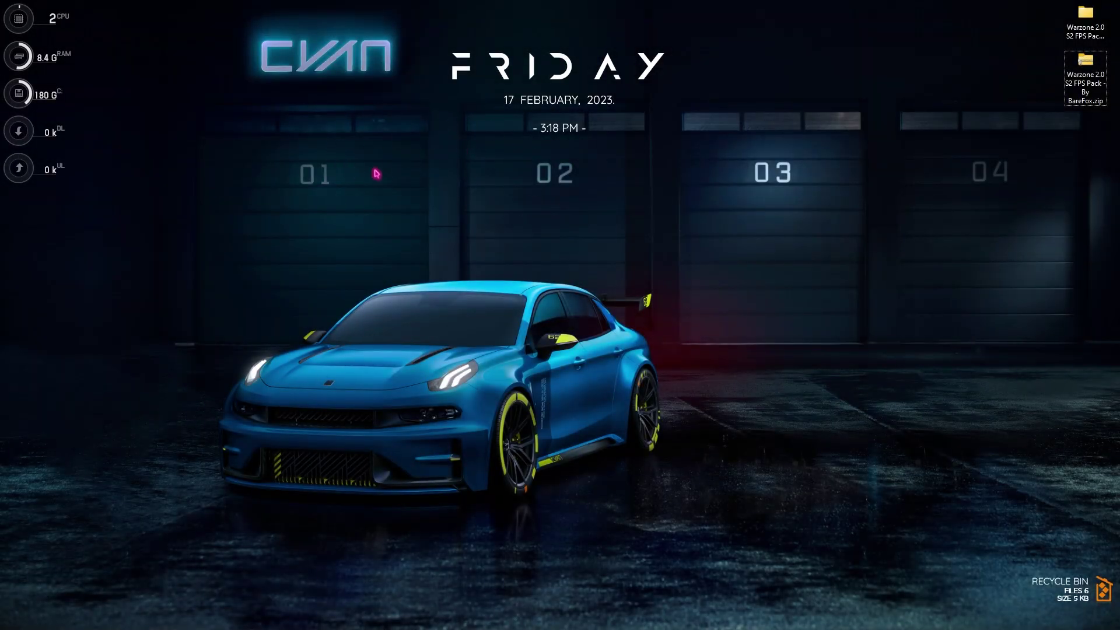
{"action": "right_click", "coordinate": [376, 173]}
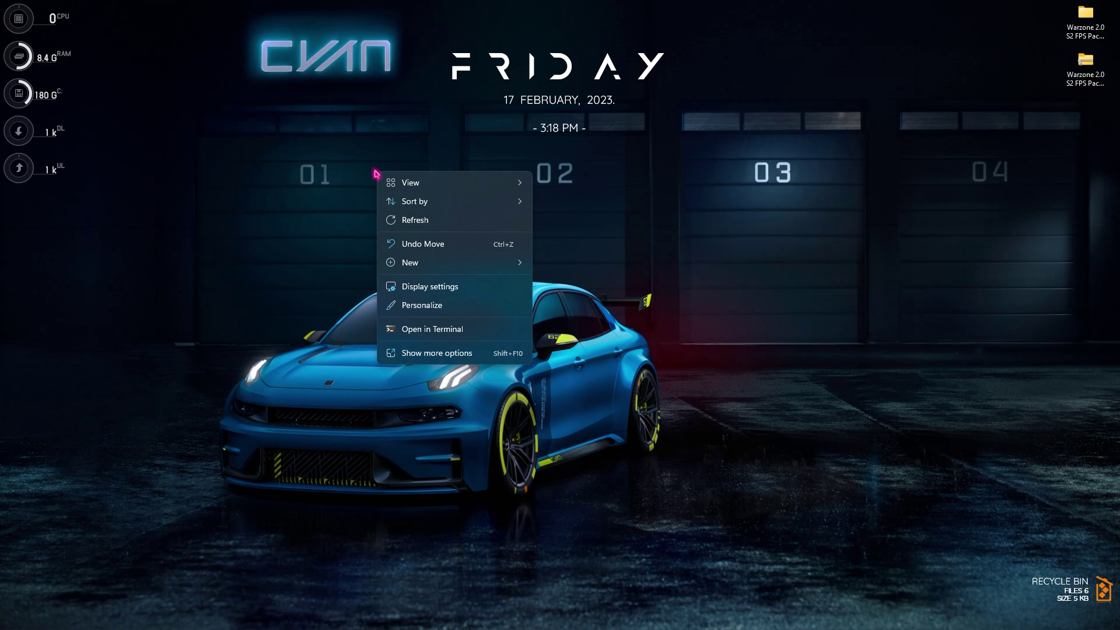
{"action": "left_click", "coordinate": [439, 354]}
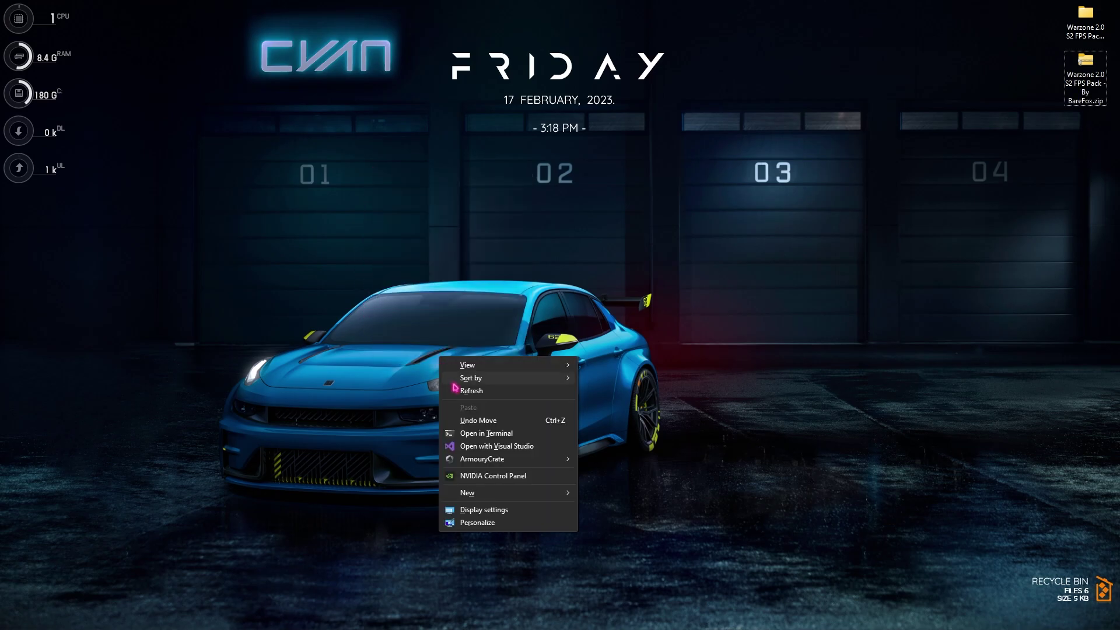
{"action": "left_click", "coordinate": [321, 430]}
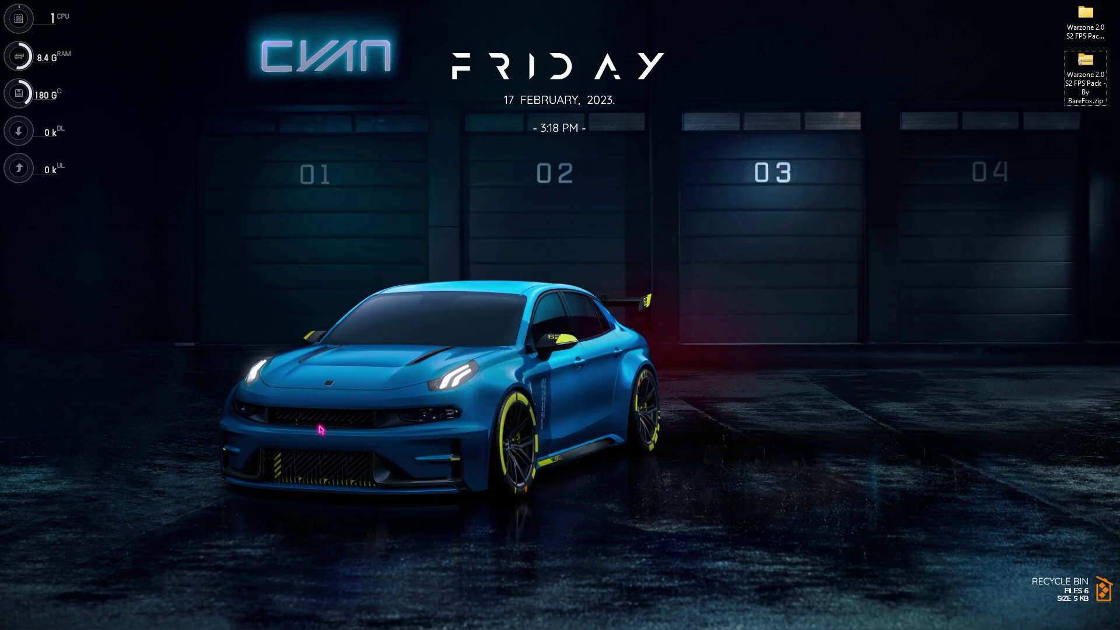
Step: Open NVIDIA Control Panel and review the full list of global 3D settings
{"action": "key", "text": "super"}
{"action": "type", "text": "control panel"}
{"action": "key", "text": "Down"}
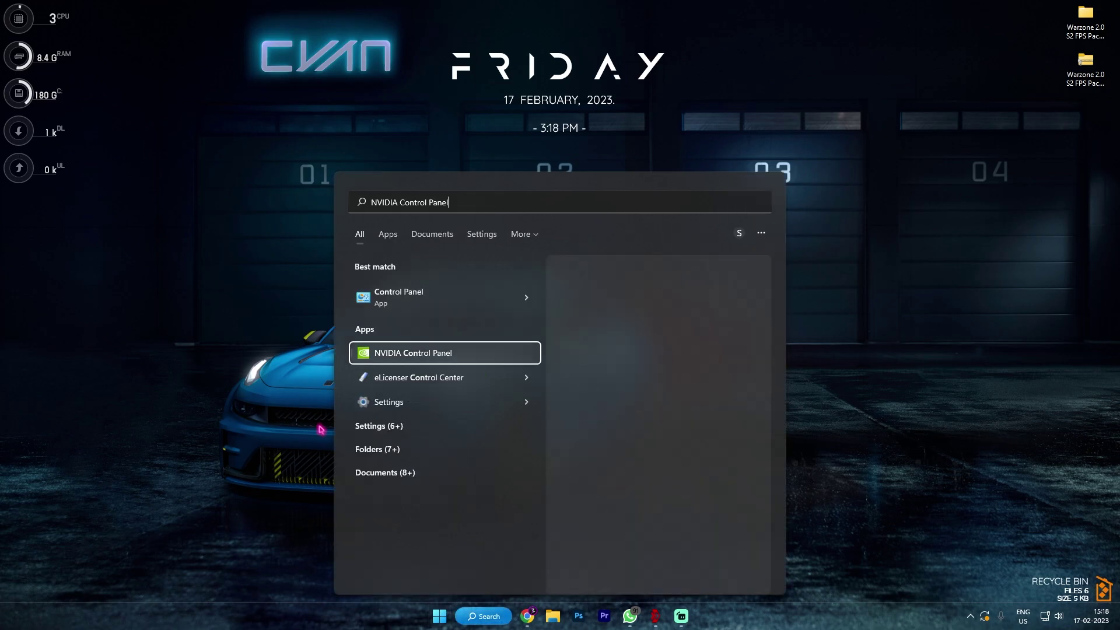
{"action": "key", "text": "Return"}
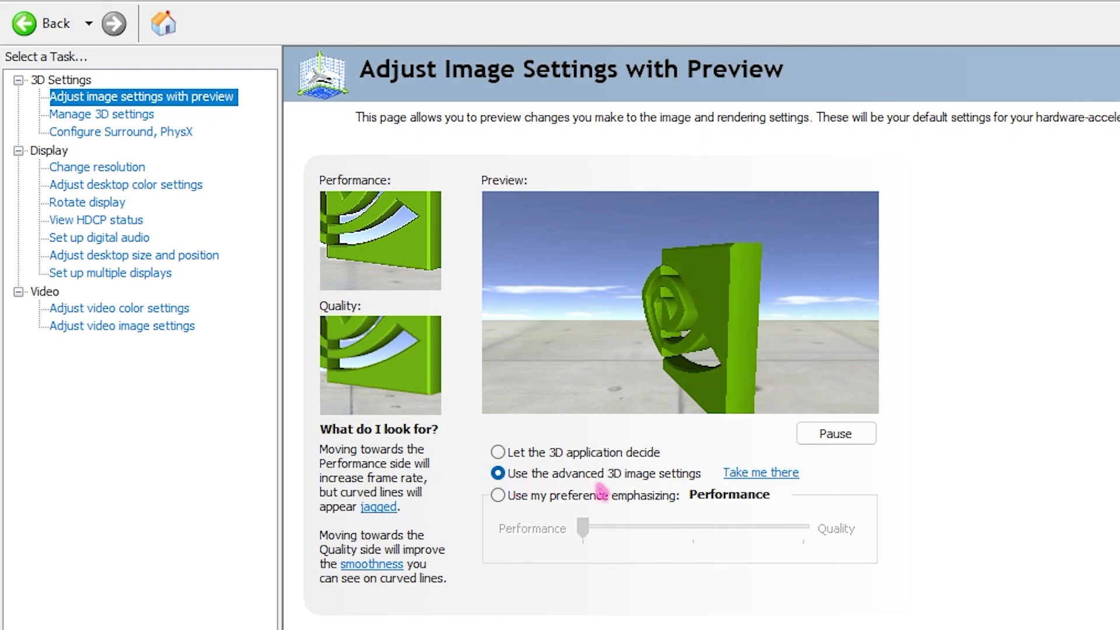
{"action": "left_click", "coordinate": [117, 116]}
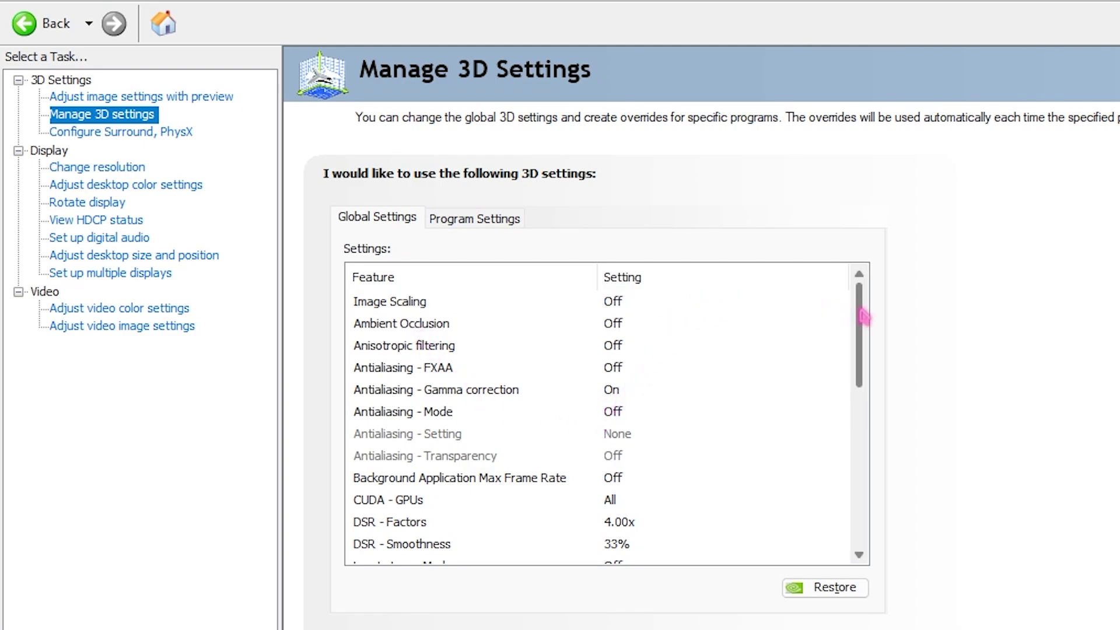
{"action": "left_click_drag", "start_coordinate": [861, 315], "coordinate": [867, 479]}
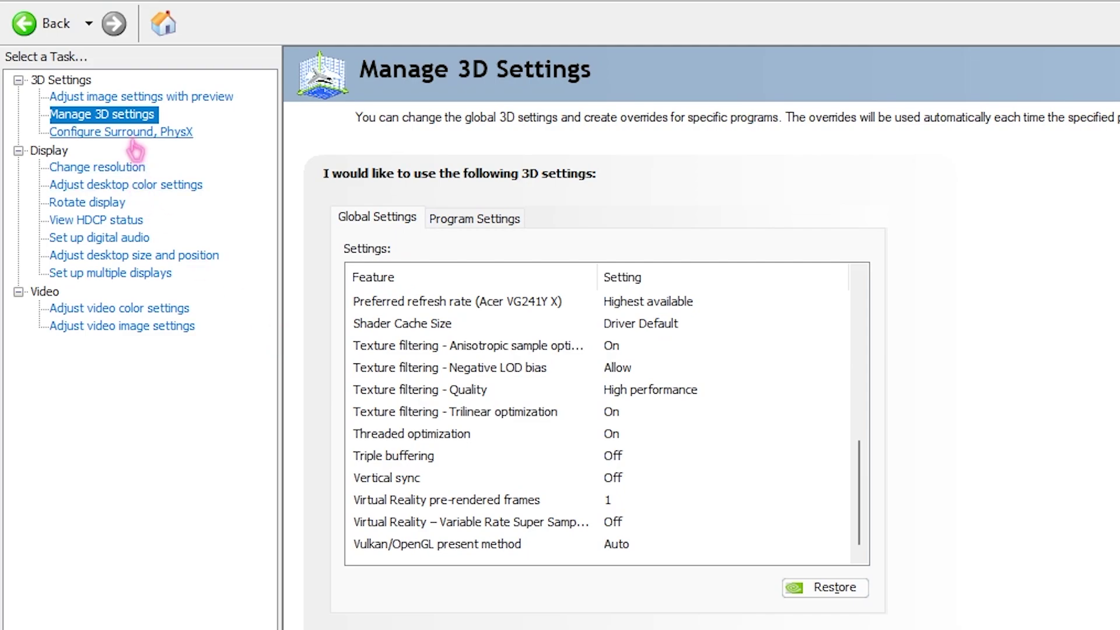
Step: Set the PhysX processor to NVIDIA GeForce RTX 2070 SUPER
{"action": "left_click", "coordinate": [91, 133]}
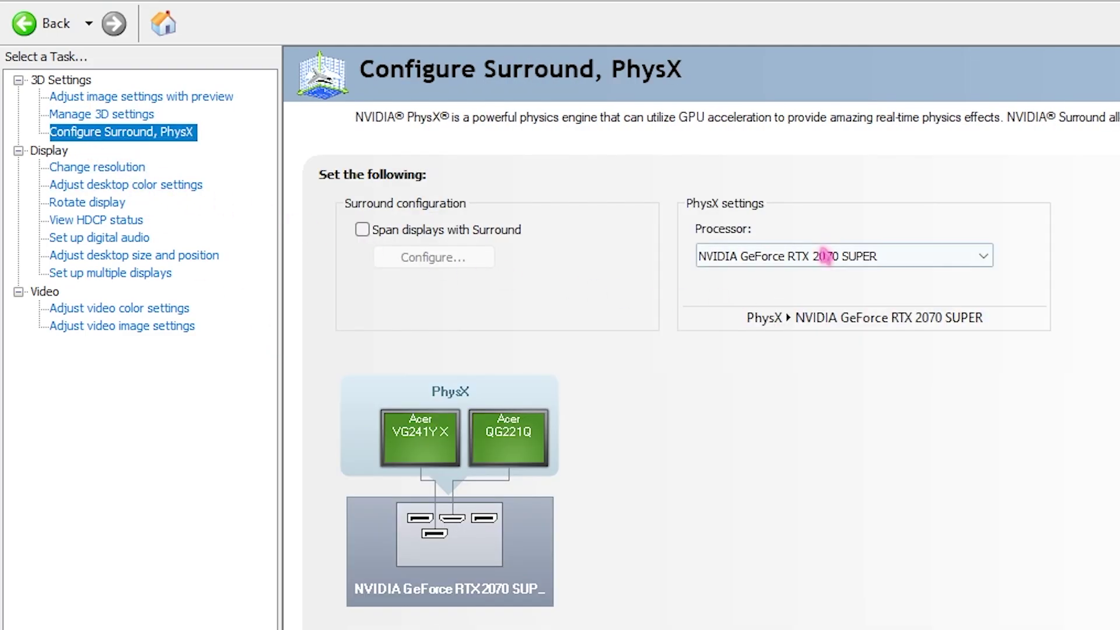
{"action": "left_click", "coordinate": [741, 257]}
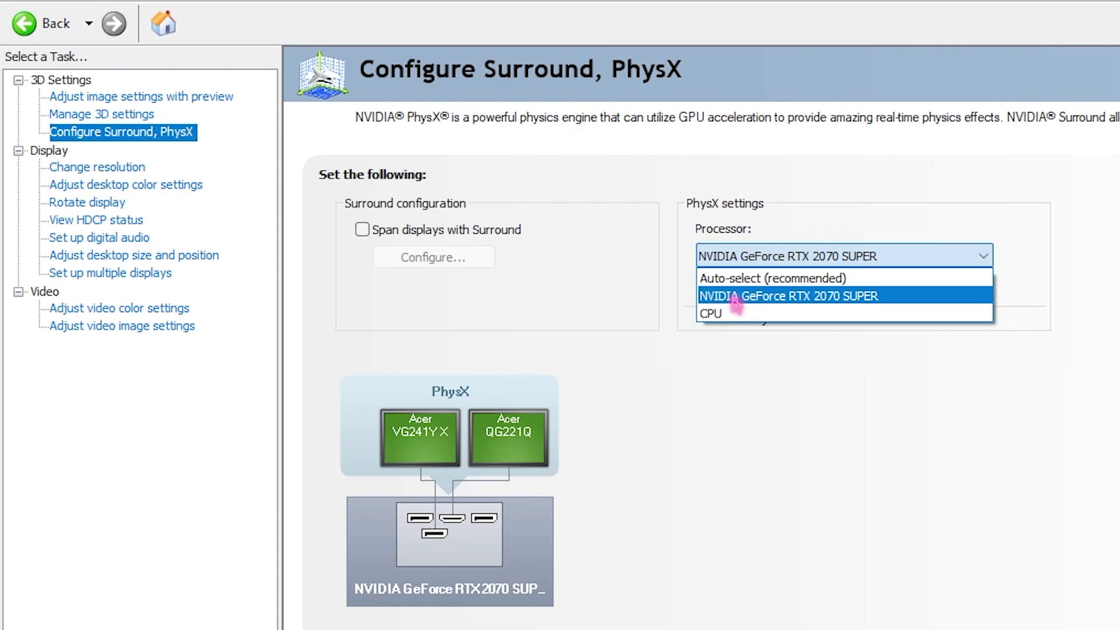
{"action": "left_click", "coordinate": [736, 299]}
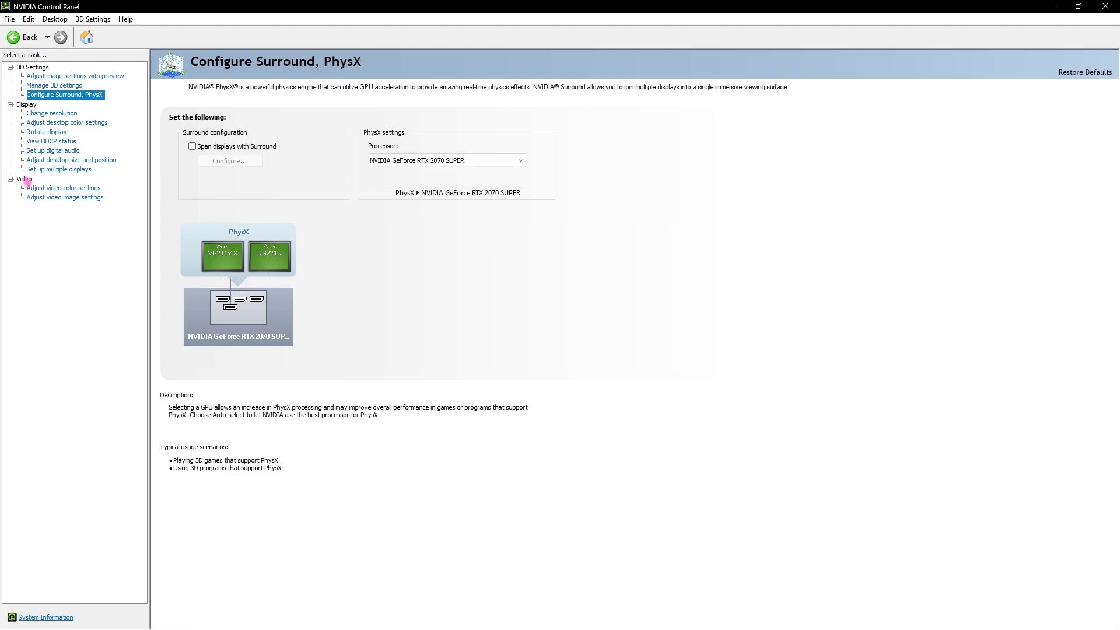
Step: Set the dynamic range in the video color settings to Full (0-255), and close NVIDIA Control Panel
{"action": "left_click", "coordinate": [63, 188]}
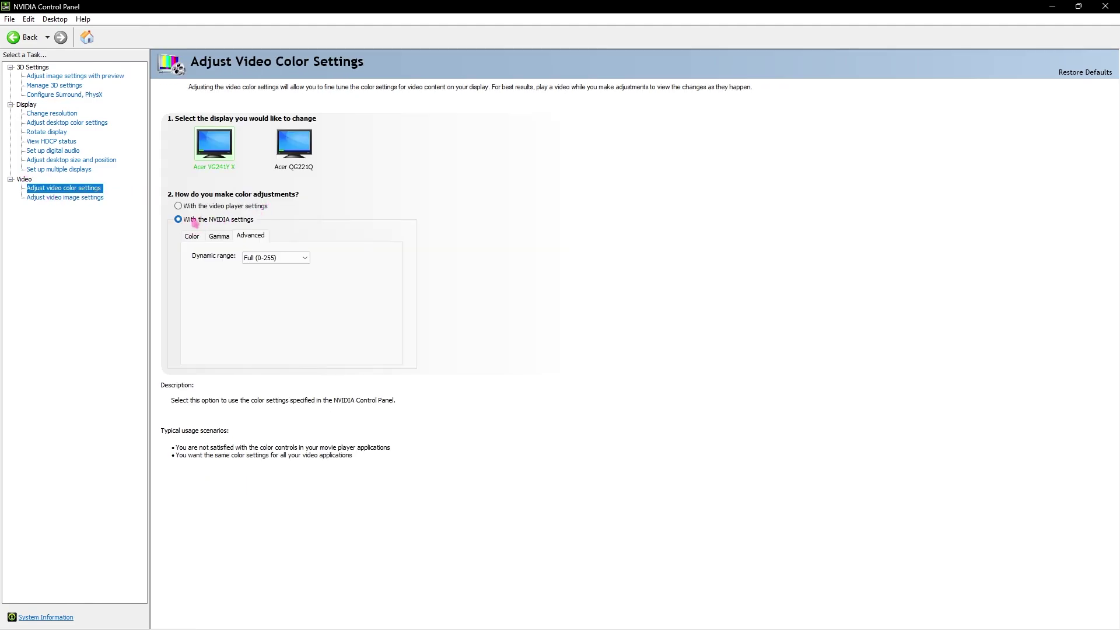
{"action": "left_click", "coordinate": [272, 258]}
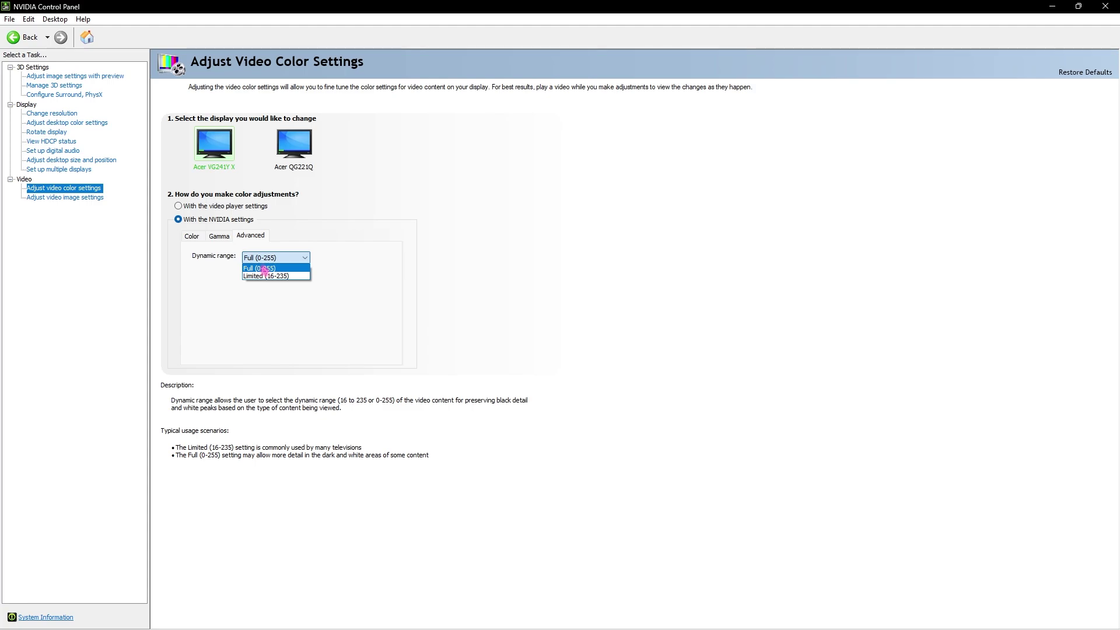
{"action": "left_click", "coordinate": [264, 269]}
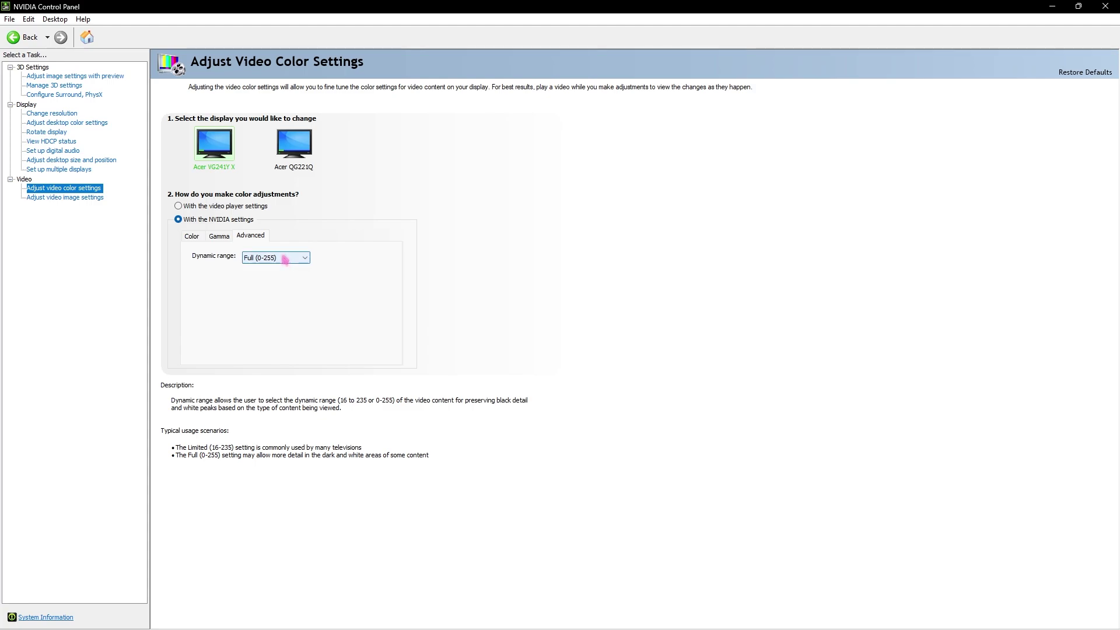
{"action": "left_click", "coordinate": [1105, 6]}
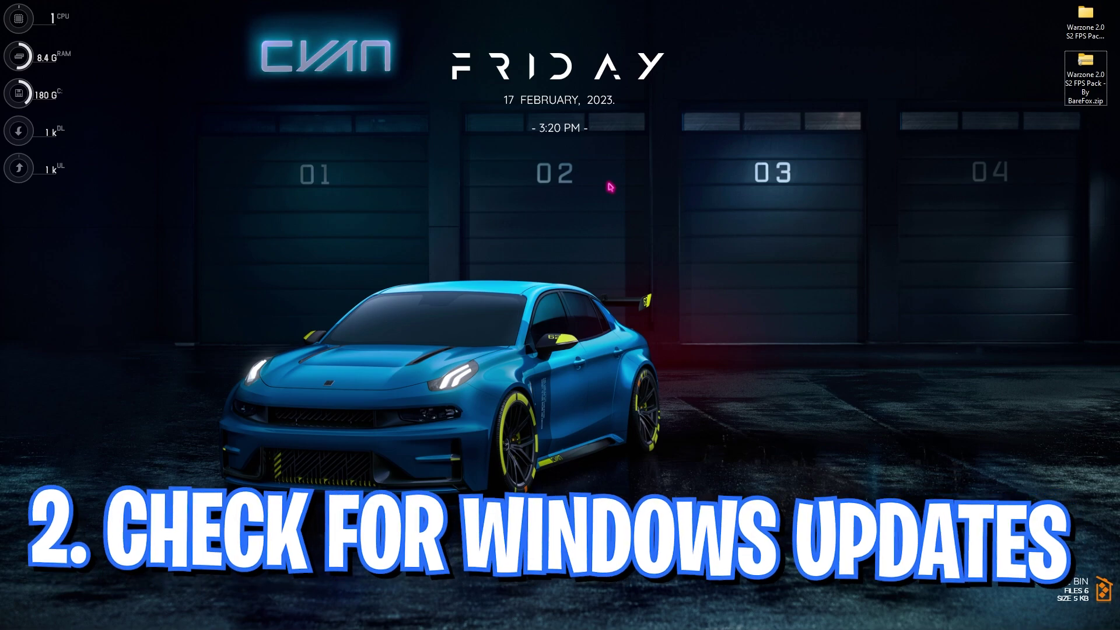
Step: Open Windows Settings and view the Delivery Optimization options under Windows Update's advanced options
{"action": "key", "text": "super"}
{"action": "type", "text": "settings"}
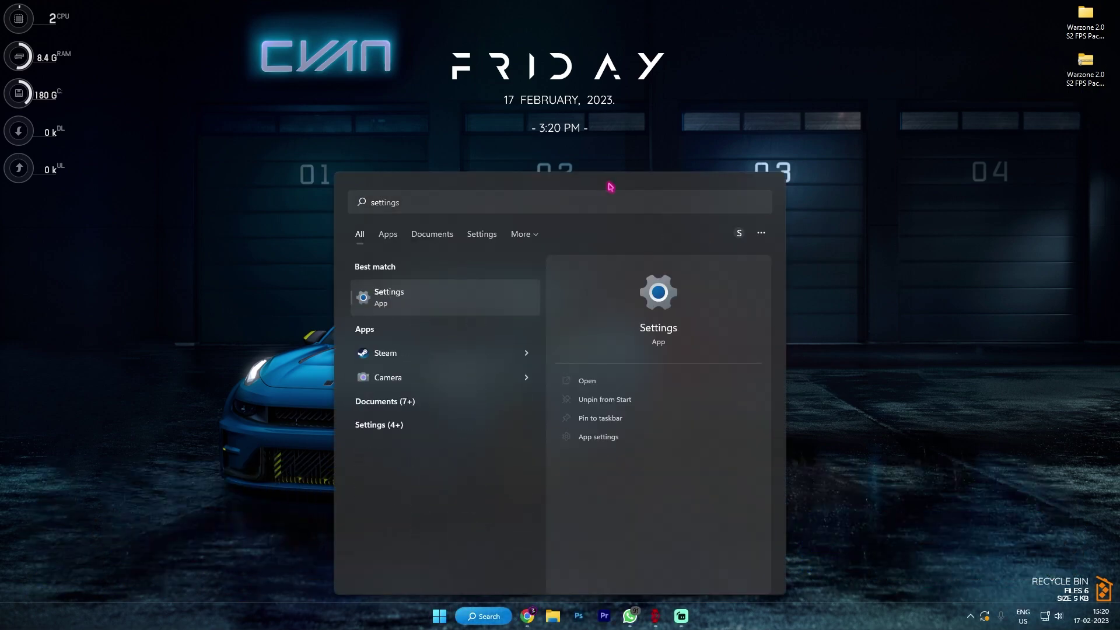
{"action": "key", "text": "Return"}
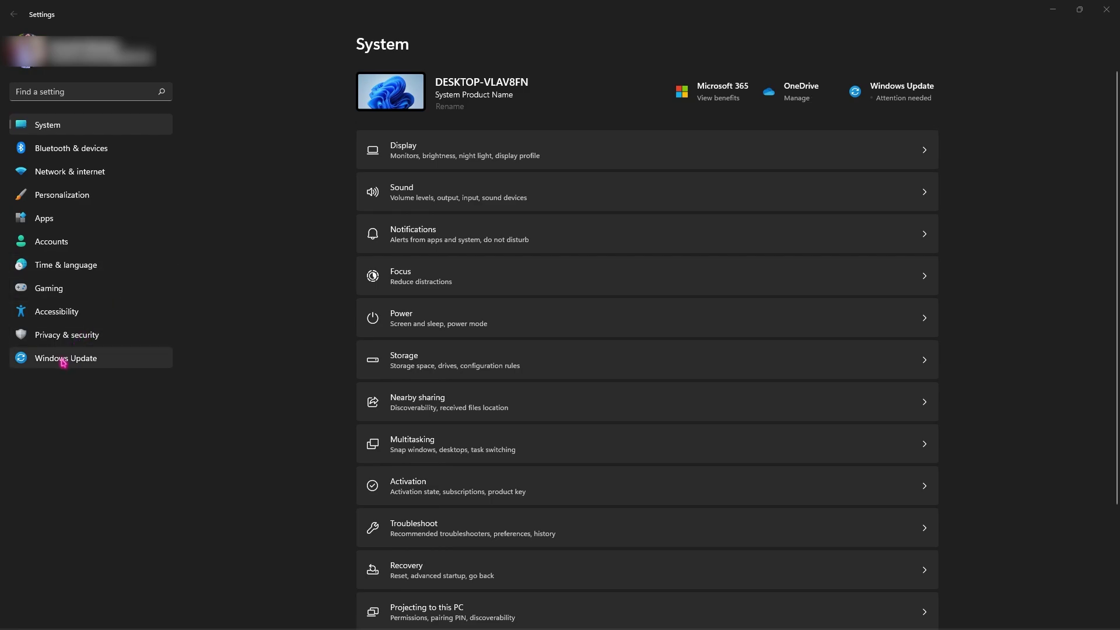
{"action": "left_click", "coordinate": [61, 360]}
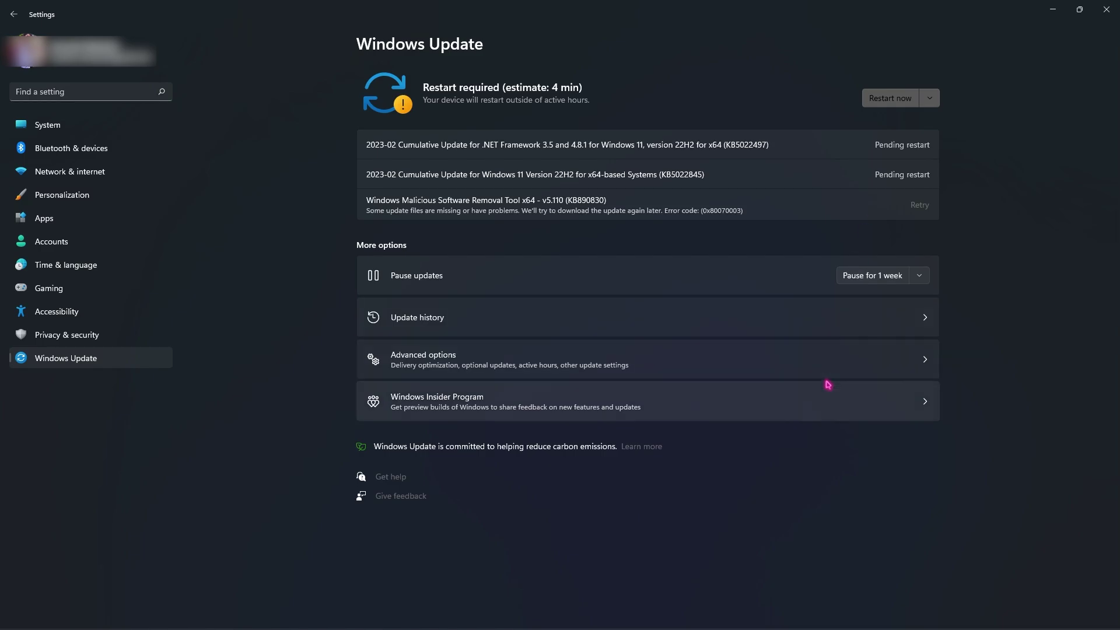
{"action": "left_click", "coordinate": [443, 369]}
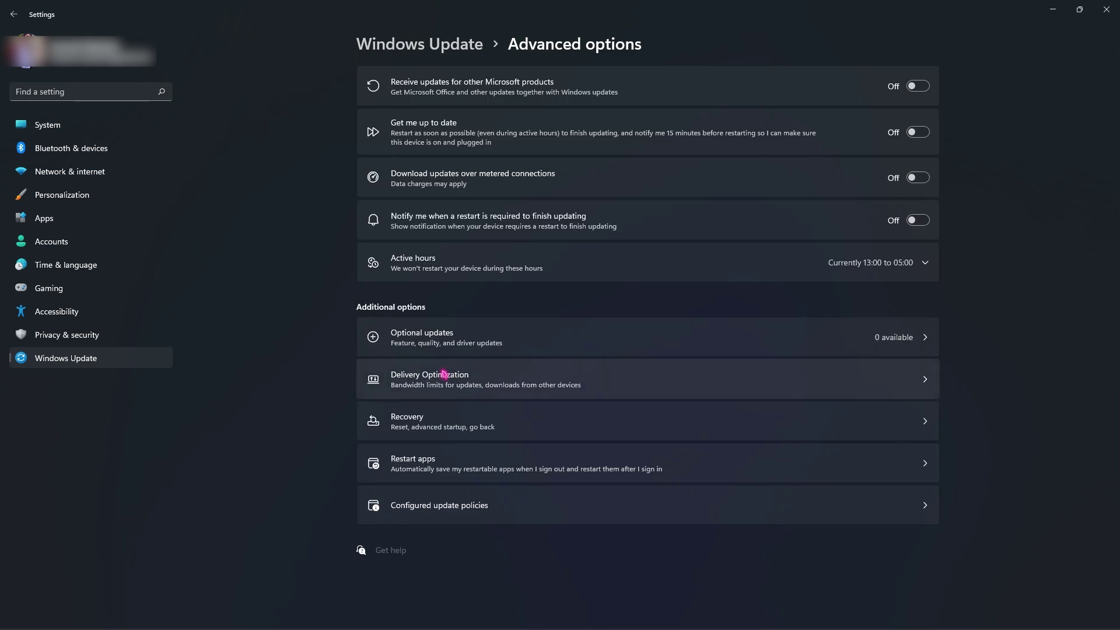
{"action": "left_click", "coordinate": [444, 373]}
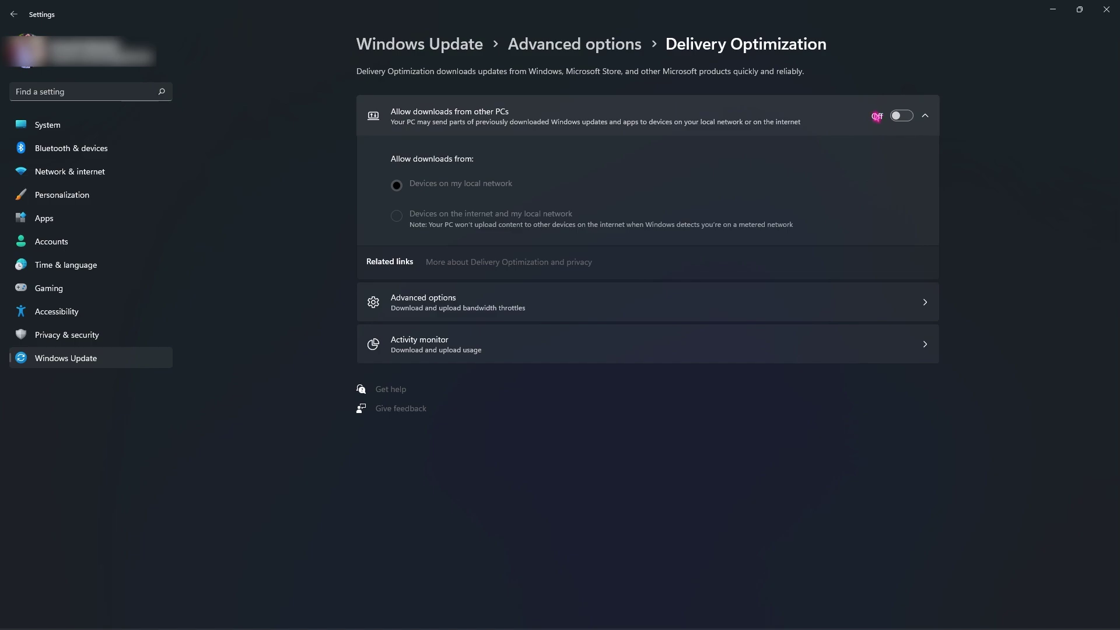
Step: Find the Game Mode setting and open the default graphics settings through its related Graphics page
{"action": "left_click", "coordinate": [75, 93]}
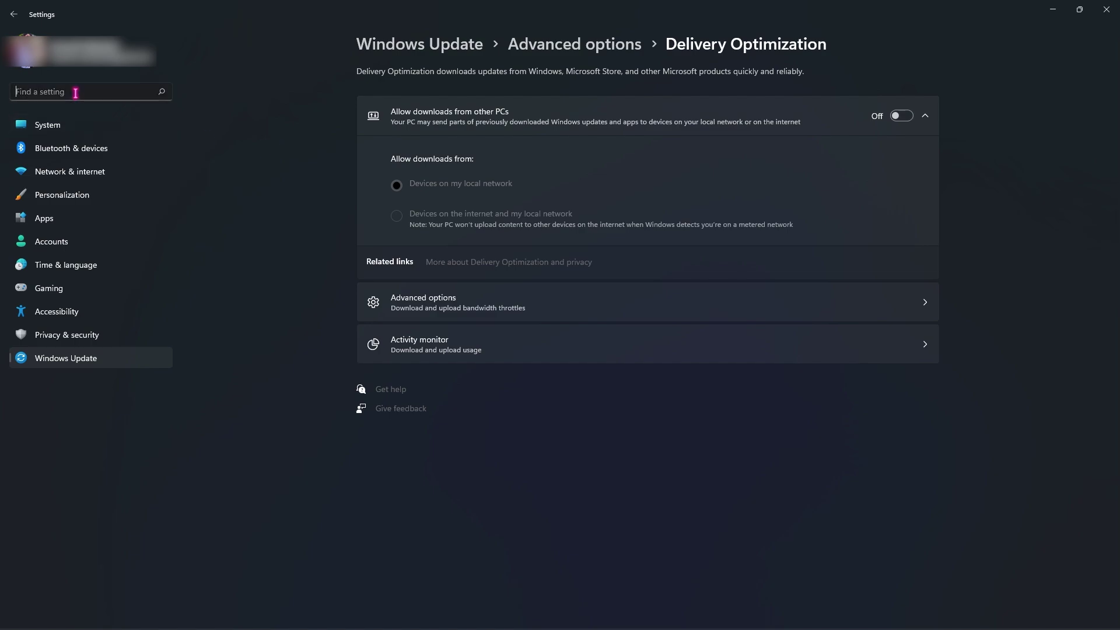
{"action": "type", "text": "game mode"}
{"action": "left_click", "coordinate": [68, 115]}
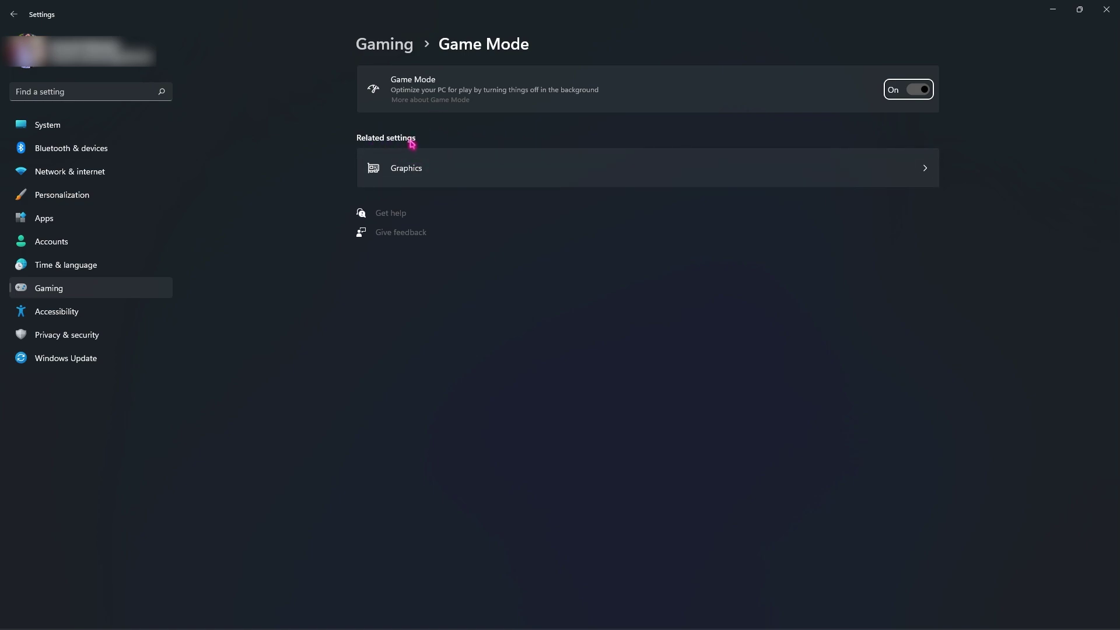
{"action": "left_click", "coordinate": [425, 170]}
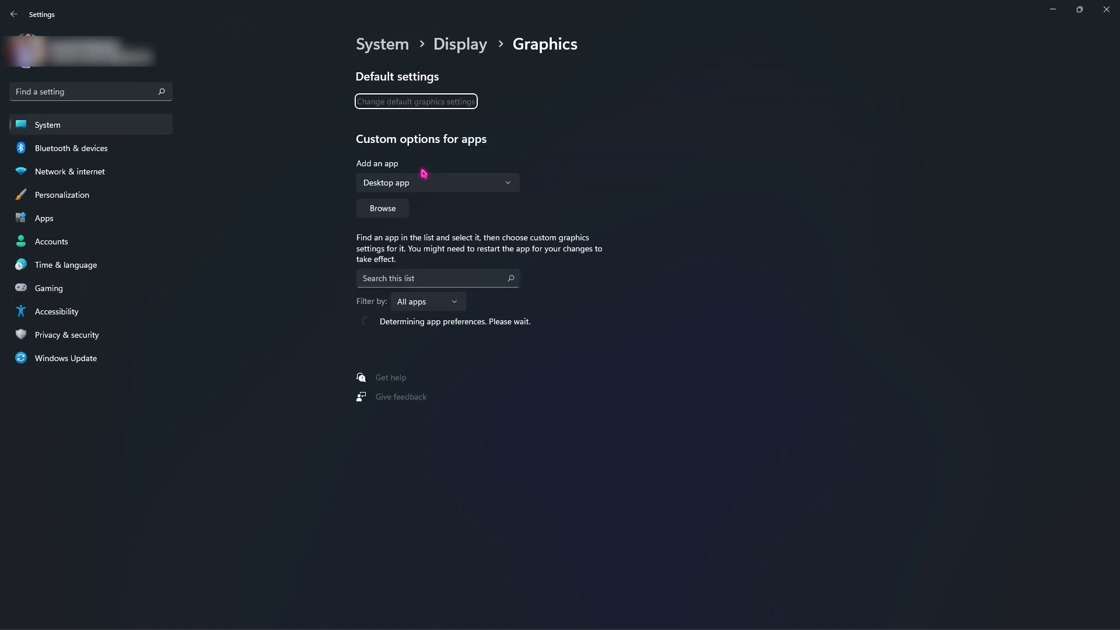
{"action": "left_click", "coordinate": [398, 105]}
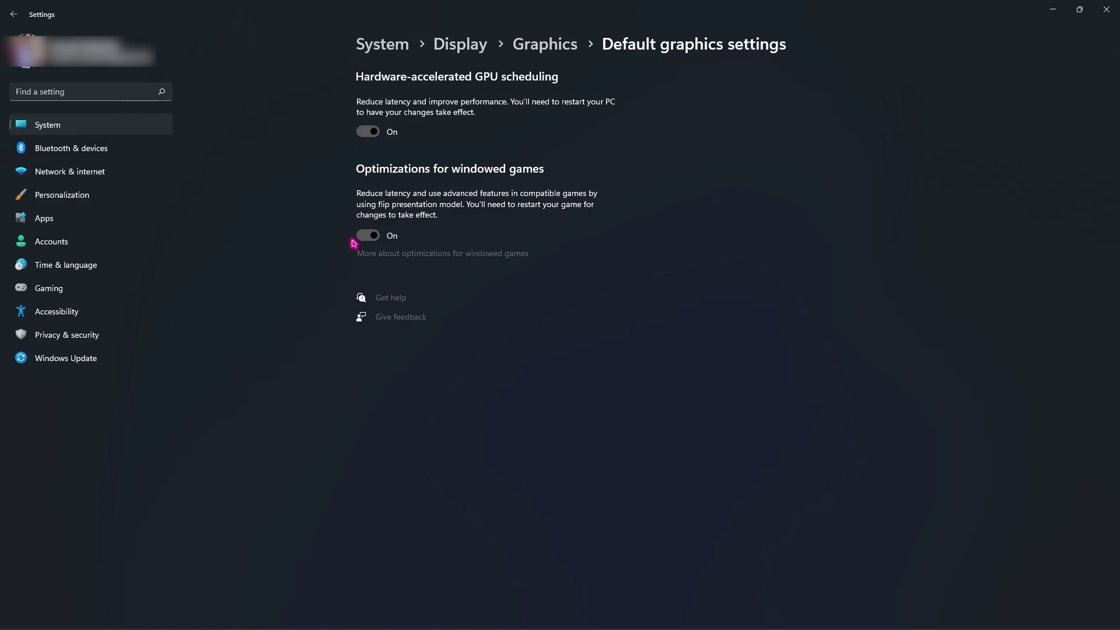
Step: Return to the Graphics page and save the High performance graphics preference for Call of Duty HQ
{"action": "left_click", "coordinate": [551, 44]}
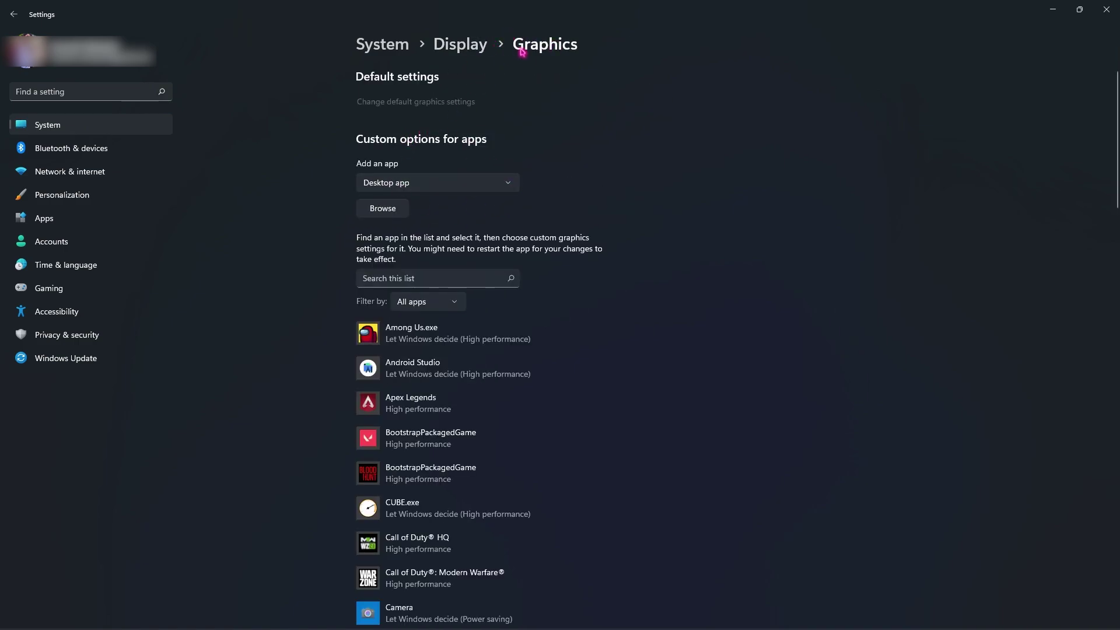
{"action": "scroll", "coordinate": [380, 387], "scroll_direction": "down", "scroll_amount": 3}
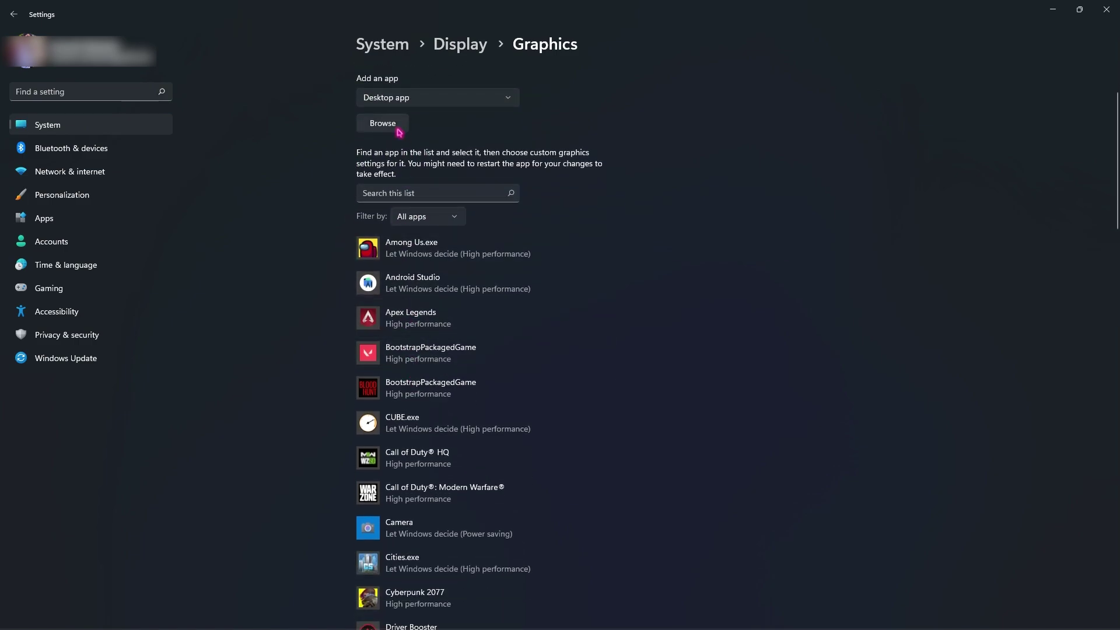
{"action": "left_click", "coordinate": [397, 129]}
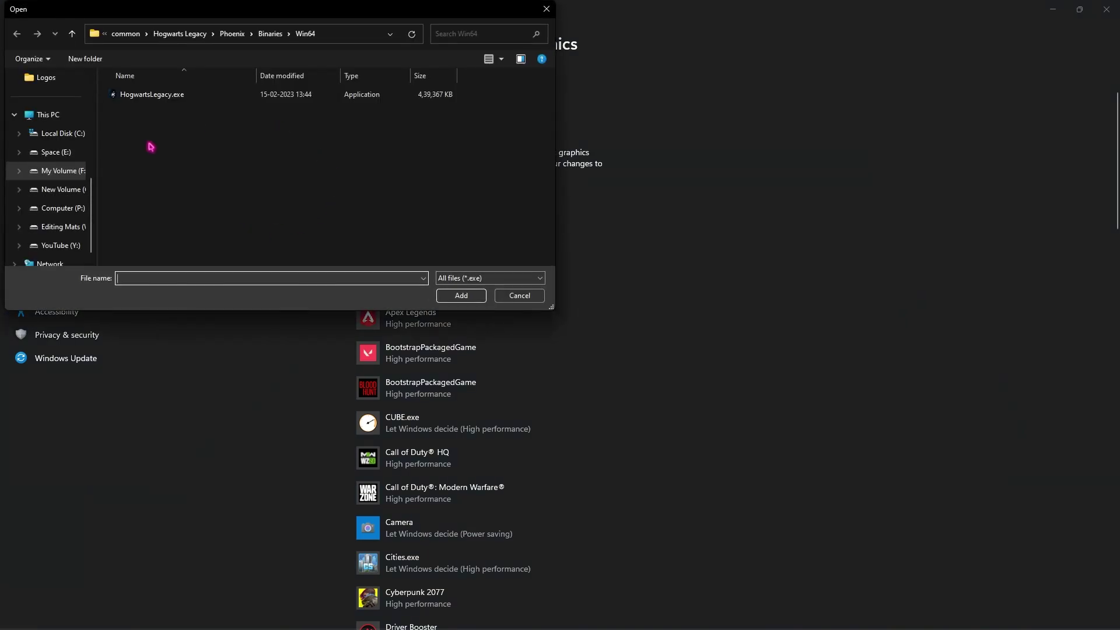
{"action": "left_click", "coordinate": [526, 296]}
{"action": "scroll", "coordinate": [409, 292], "scroll_direction": "down", "scroll_amount": 3}
{"action": "left_click", "coordinate": [425, 375]}
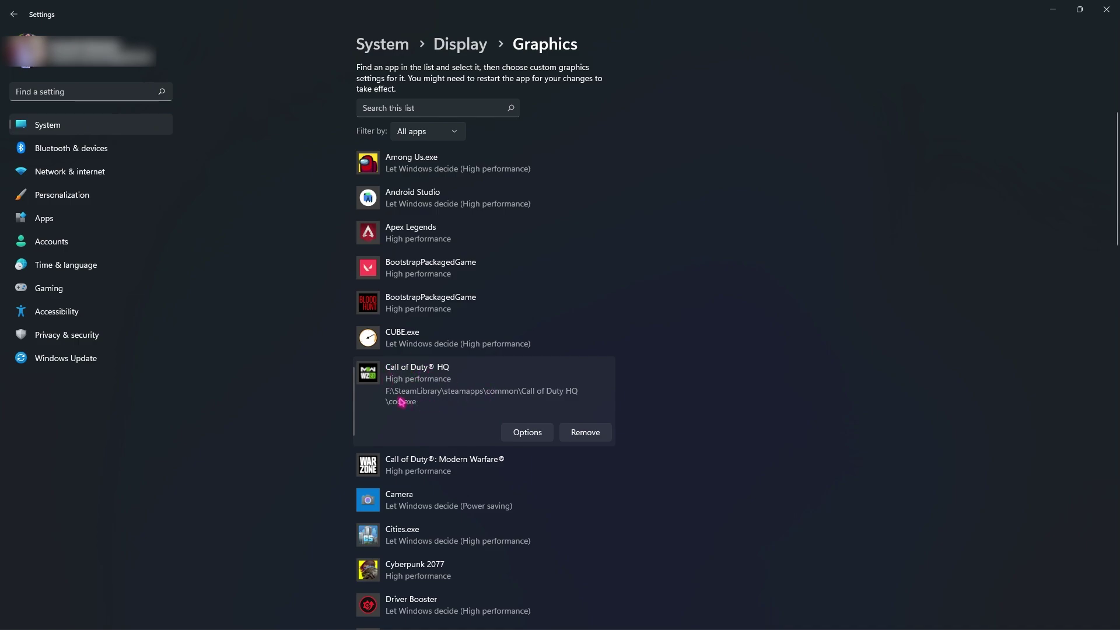
{"action": "left_click", "coordinate": [534, 434]}
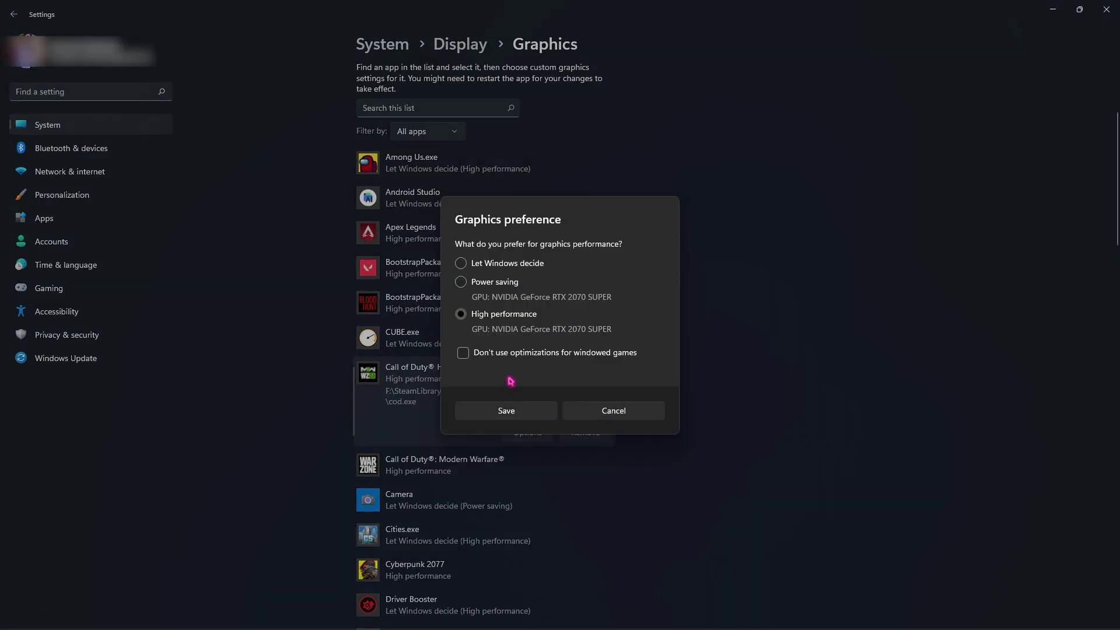
{"action": "left_click", "coordinate": [493, 412]}
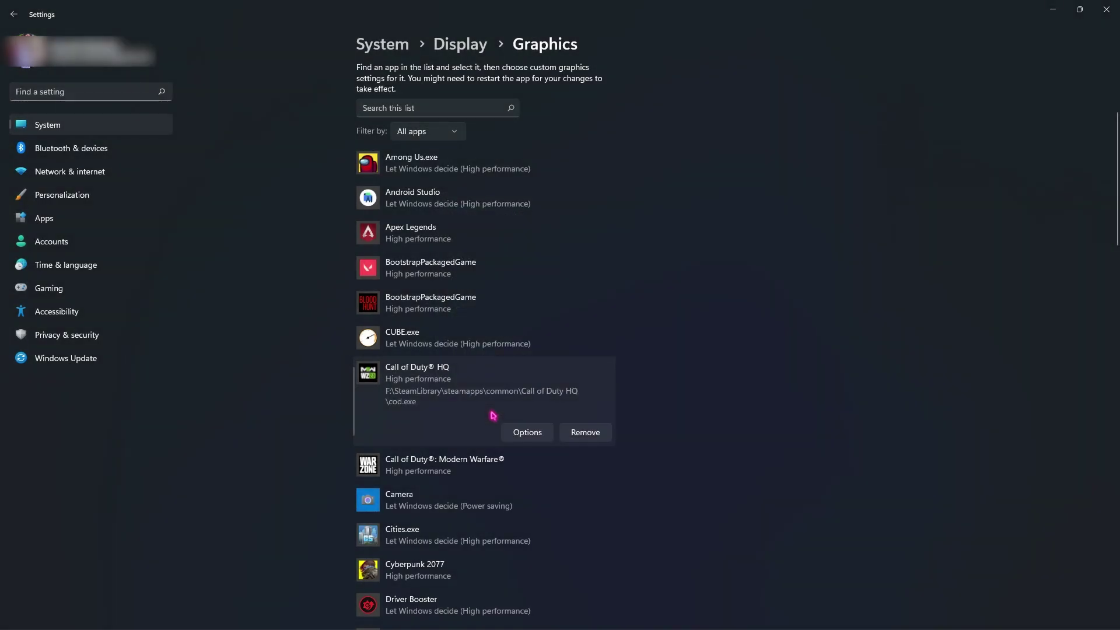
Step: Search the settings for "stor" and open the option to turn on Storage Sense
{"action": "scroll", "coordinate": [429, 389], "scroll_direction": "up", "scroll_amount": 3}
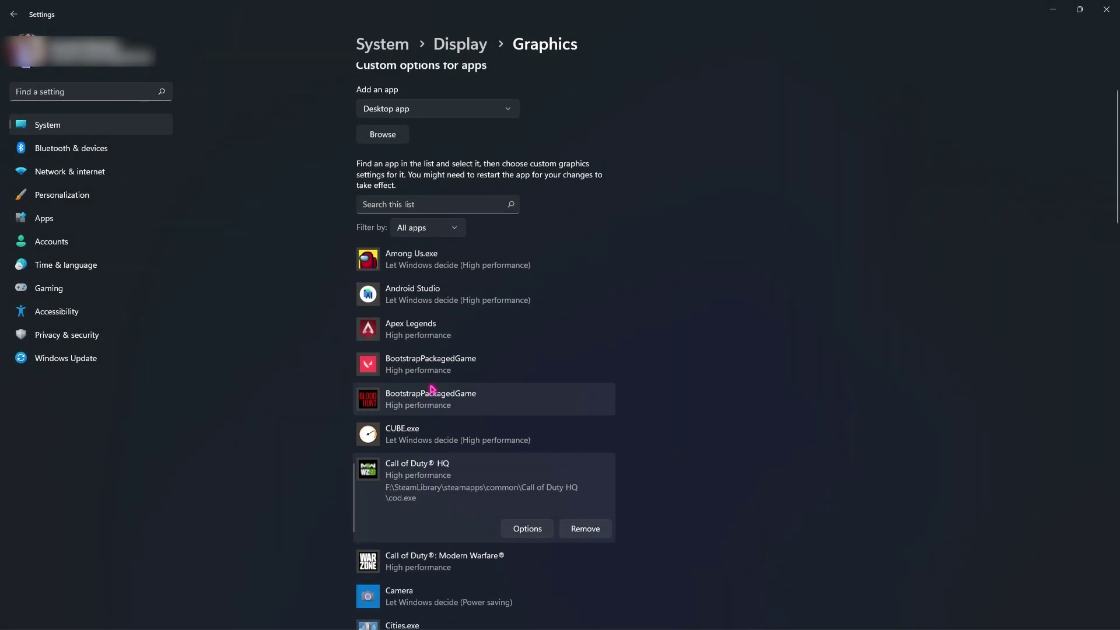
{"action": "left_click", "coordinate": [52, 90]}
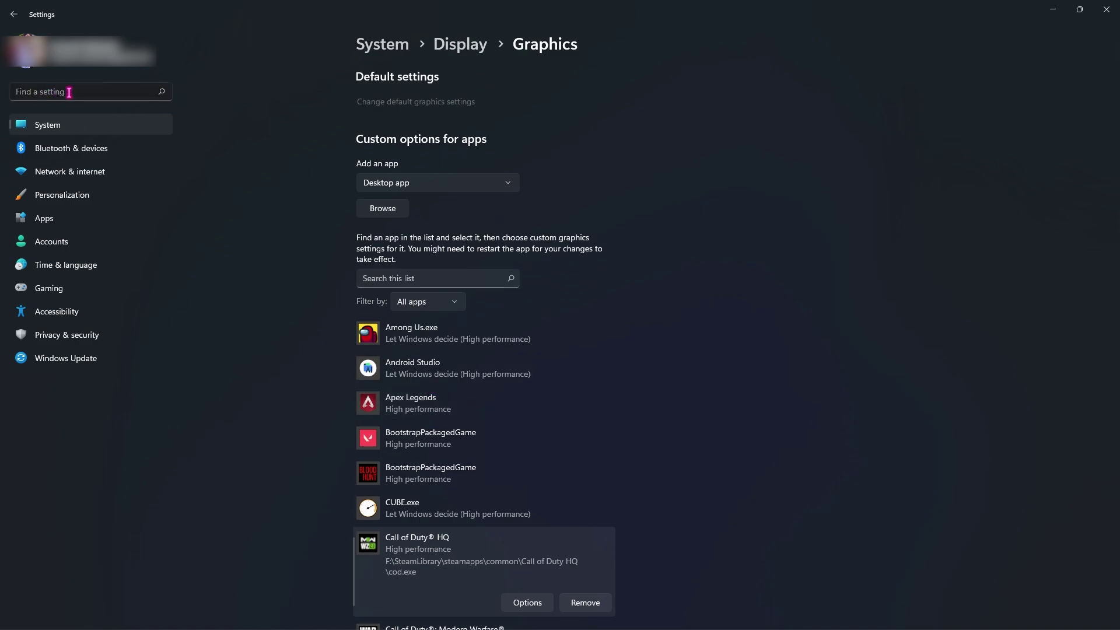
{"action": "type", "text": "store"}
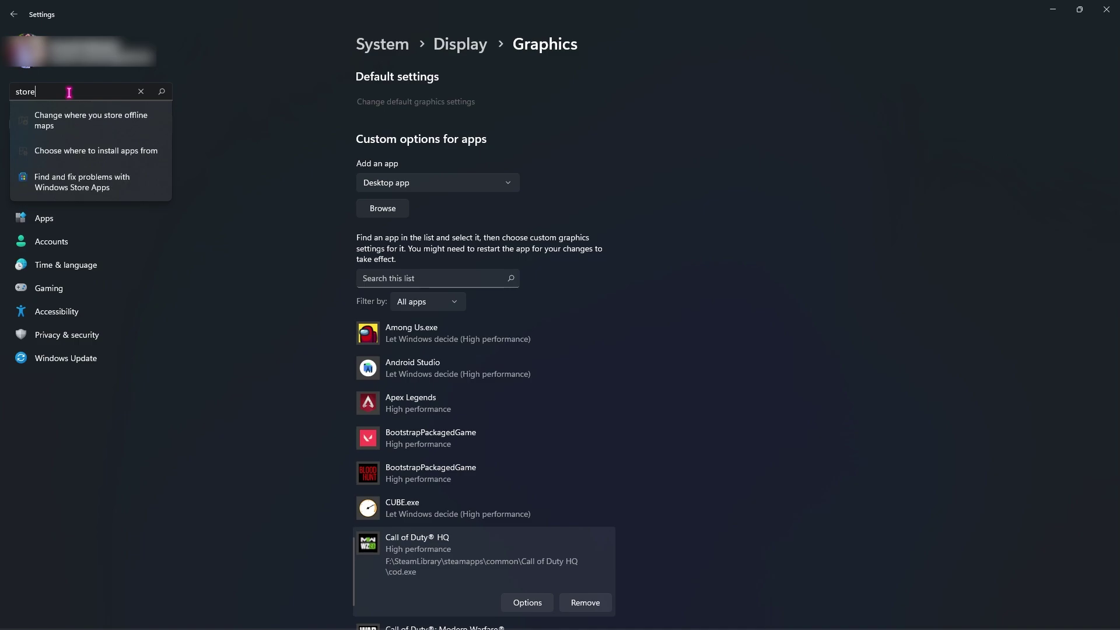
{"action": "key", "text": "BackSpace"}
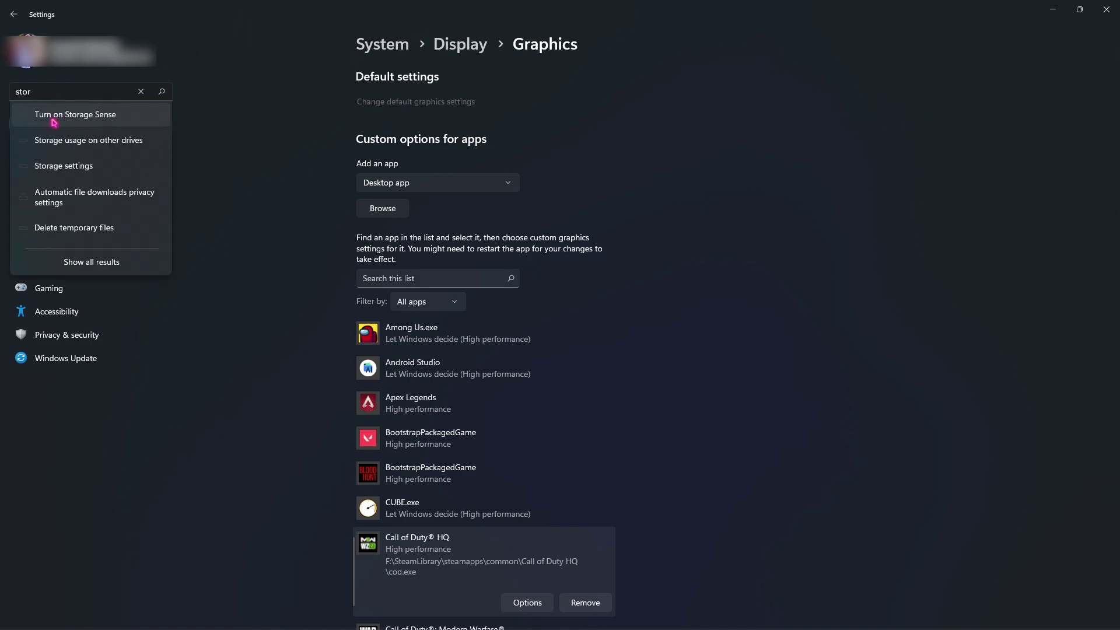
{"action": "left_click", "coordinate": [98, 125]}
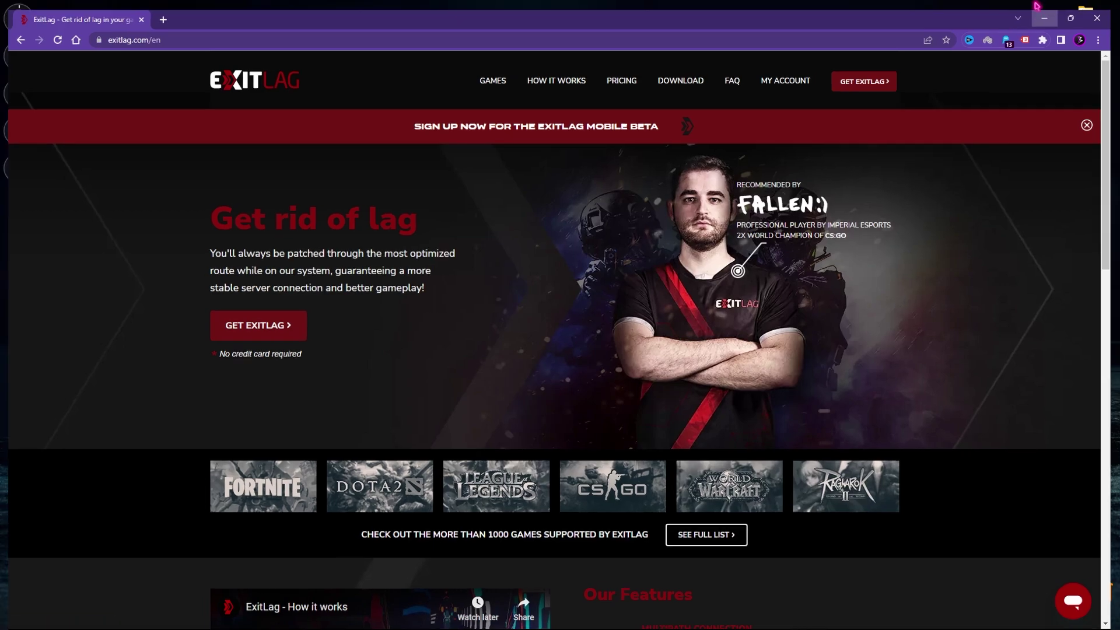
Step: Switch from the browser to the ExitLag app, search its games for "warz" and open Call Of Duty: MWII | WZ2.0
{"action": "left_click", "coordinate": [1053, 9]}
{"action": "left_click", "coordinate": [657, 621]}
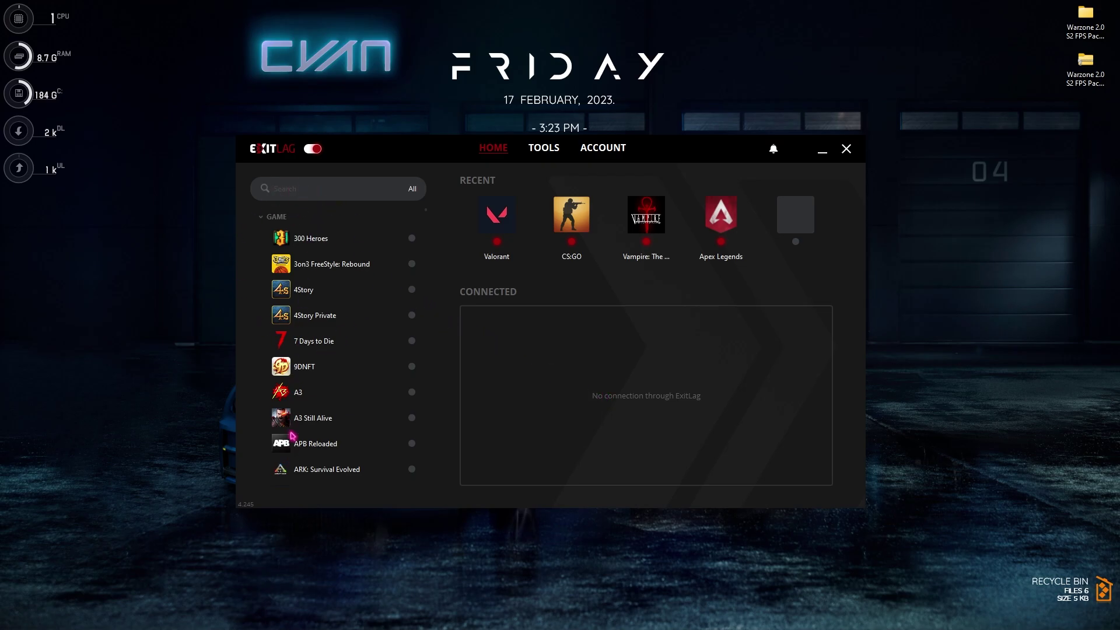
{"action": "left_click", "coordinate": [322, 192]}
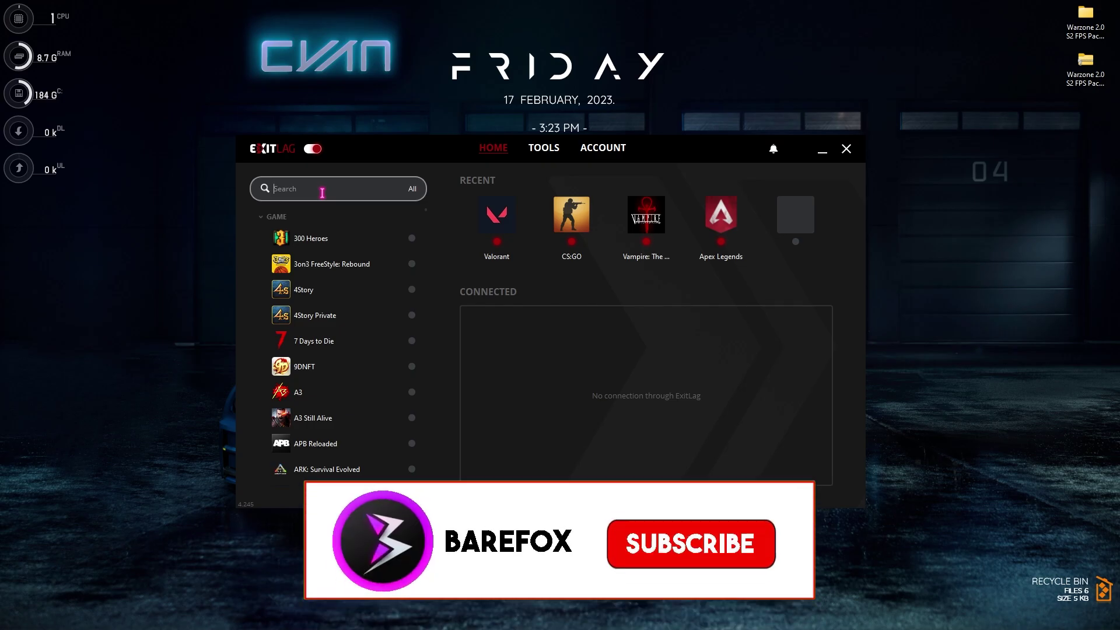
{"action": "type", "text": "warz"}
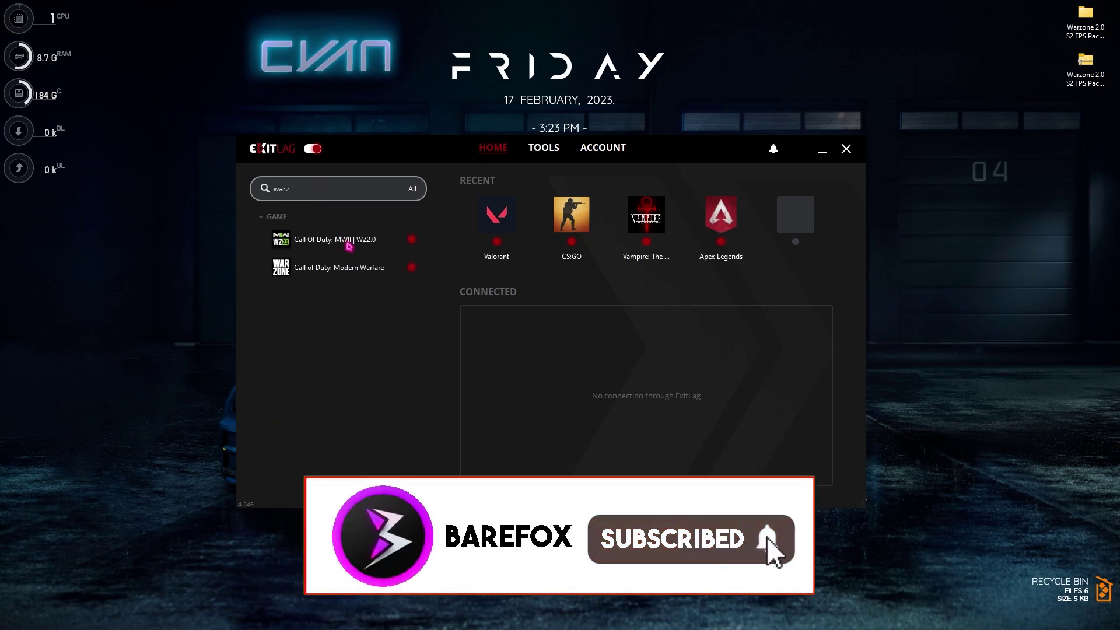
{"action": "left_click", "coordinate": [349, 242]}
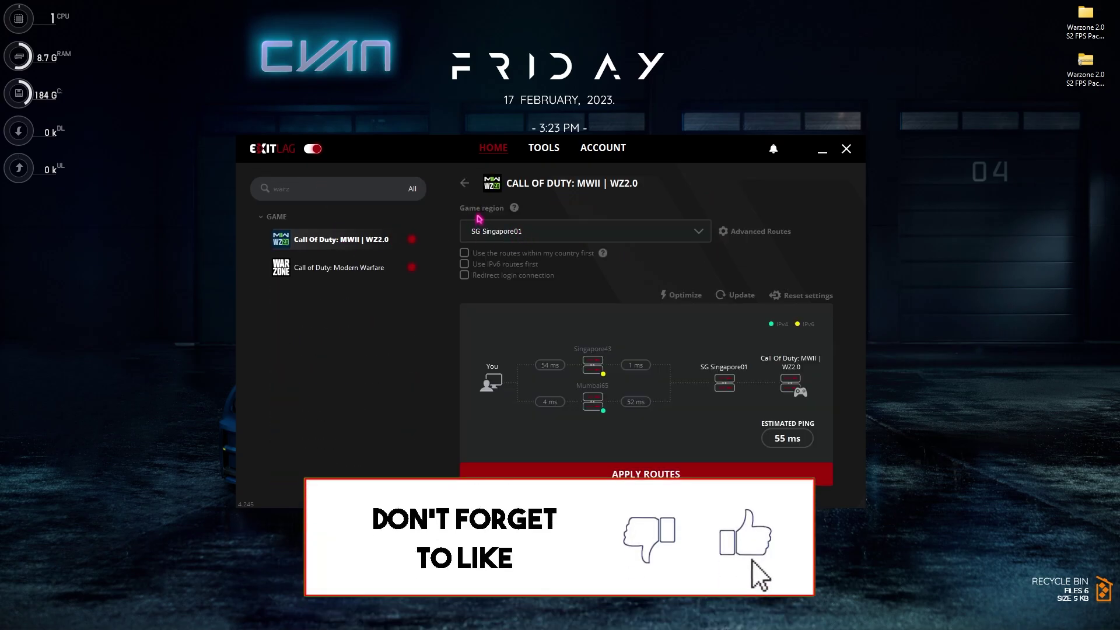
Step: Choose SG Singapore01 as the game region for Call of Duty: MWII | WZ2.0 and apply the routes
{"action": "left_click", "coordinate": [502, 230]}
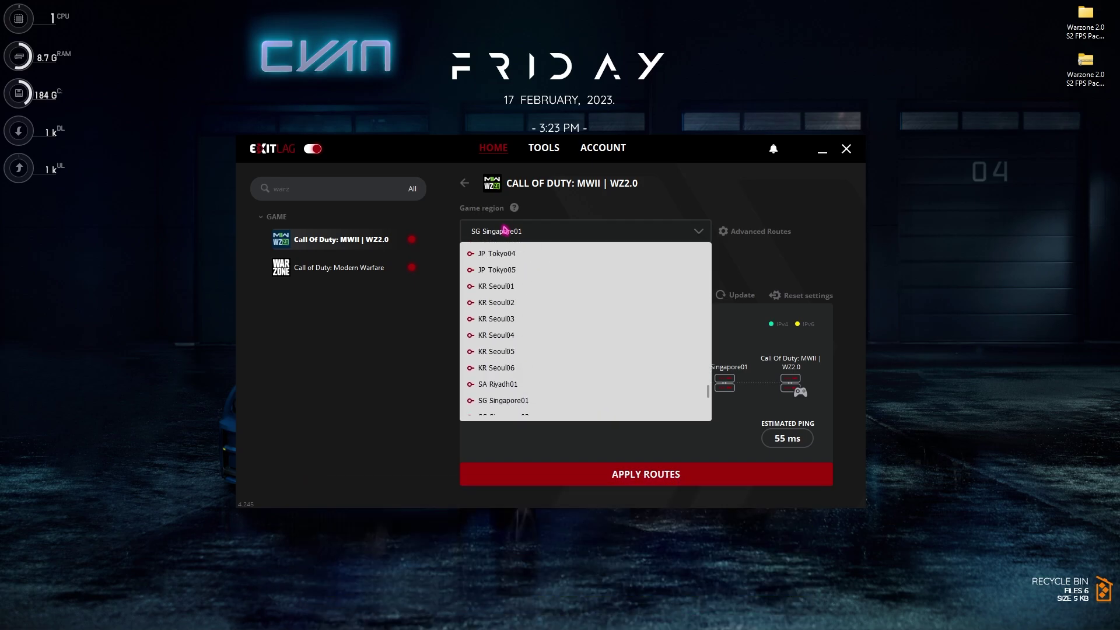
{"action": "left_click", "coordinate": [499, 401]}
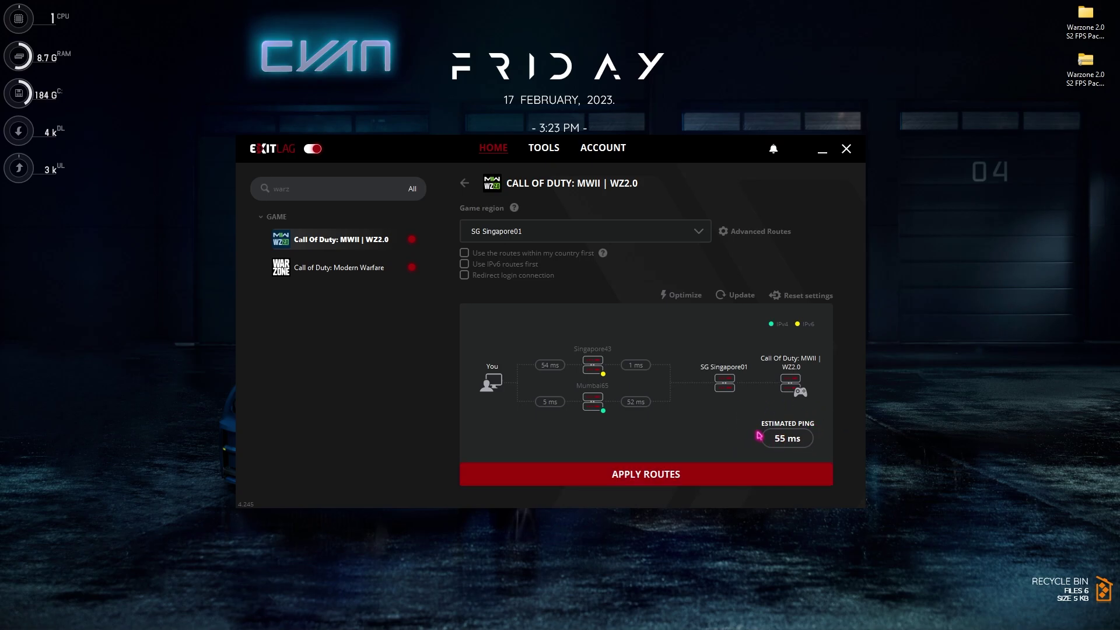
{"action": "left_click", "coordinate": [632, 476]}
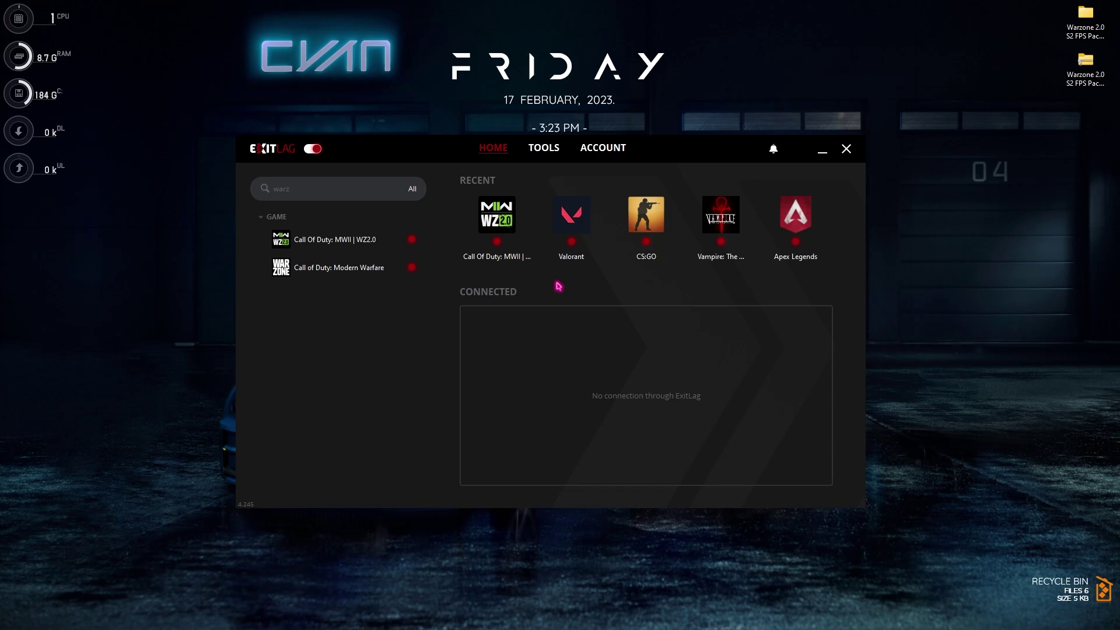
Step: Open the FPS Boost settings among the ExitLag tools and toggle the Disable SuperFetch option
{"action": "left_click", "coordinate": [543, 150]}
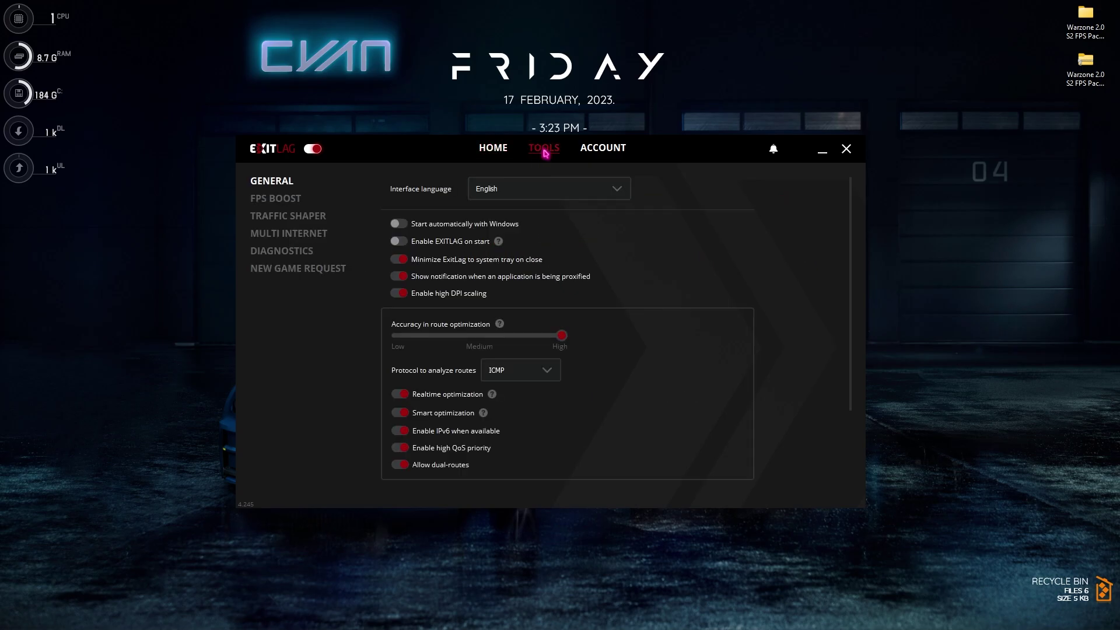
{"action": "left_click", "coordinate": [274, 201]}
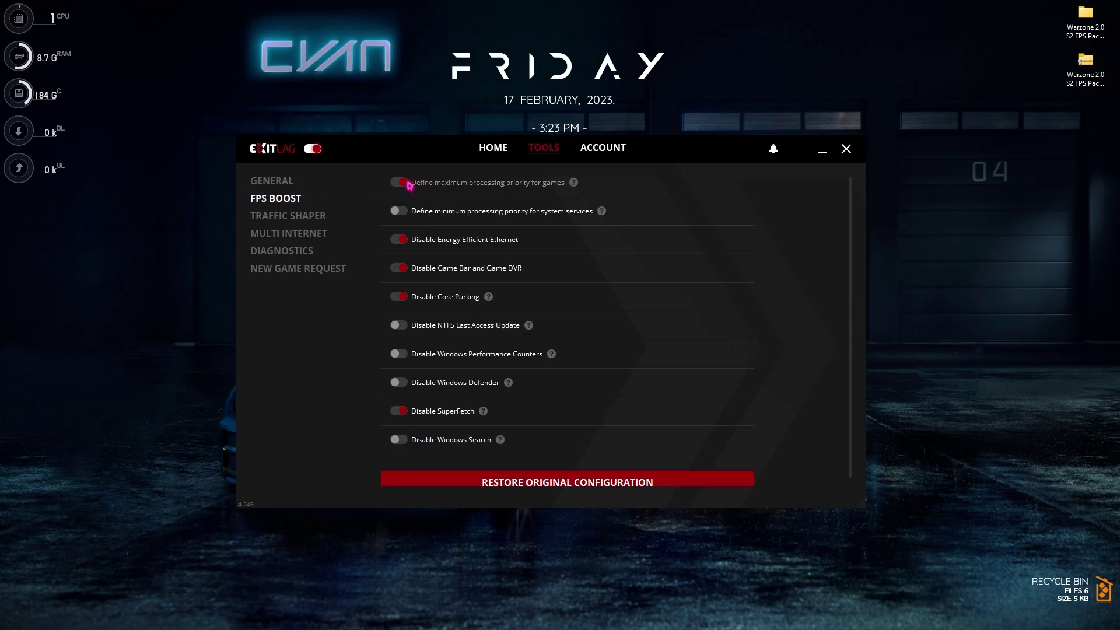
{"action": "left_click", "coordinate": [402, 411]}
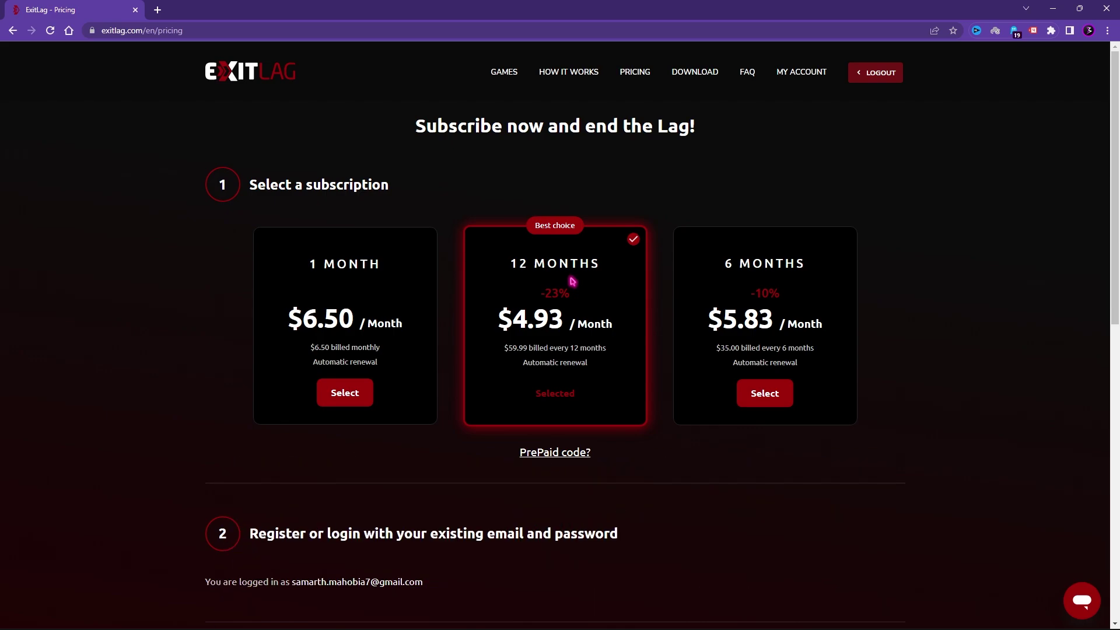
Step: Look over the subscription plans on the ExitLag pricing page
{"action": "scroll", "coordinate": [489, 264], "scroll_direction": "down", "scroll_amount": 2}
{"action": "scroll", "coordinate": [489, 263], "scroll_direction": "up", "scroll_amount": 2}
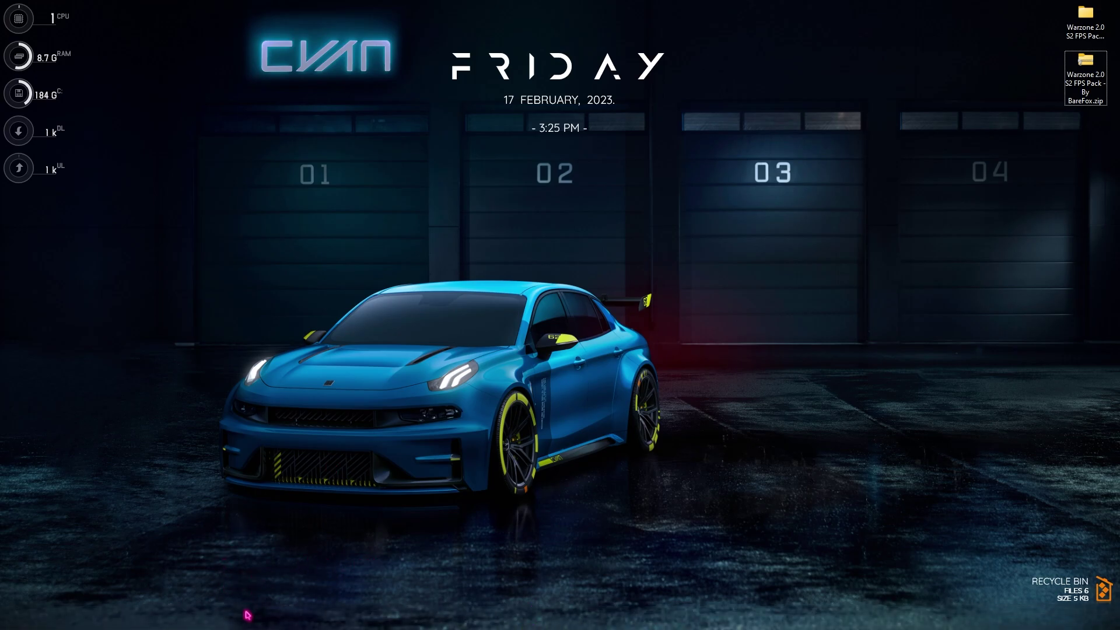
Step: Find the Windows Performance Options by searching for "adjust" and set the visual effects to Adjust for best performance
{"action": "mouse_move", "coordinate": [250, 628]}
{"action": "key", "text": "super"}
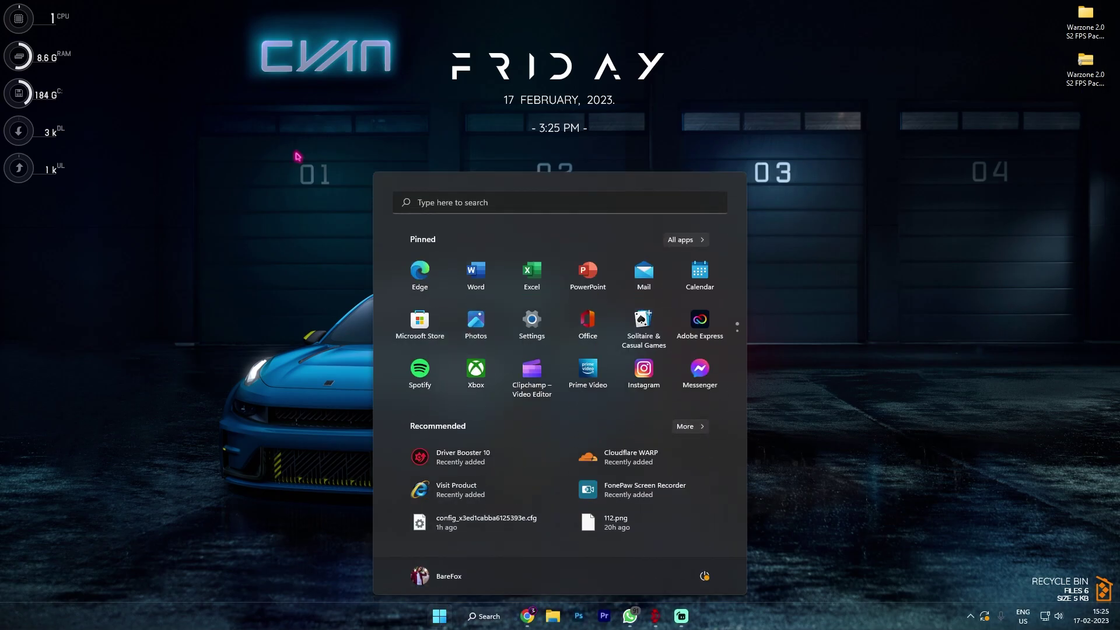
{"action": "type", "text": "adjust"}
{"action": "key", "text": "Return"}
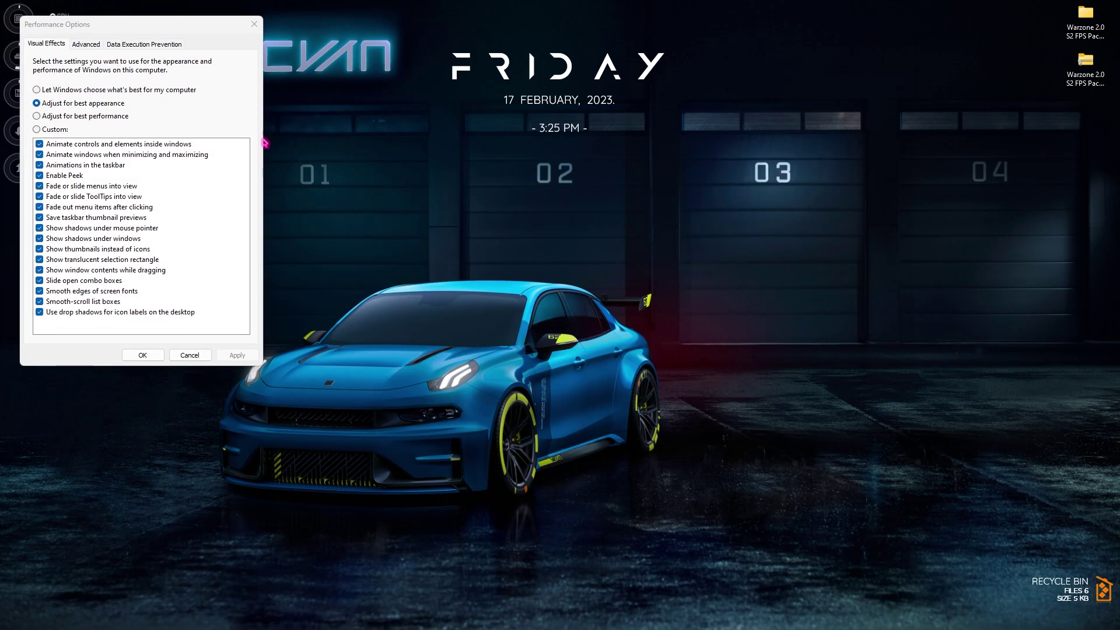
{"action": "left_click_drag", "start_coordinate": [112, 29], "coordinate": [143, 39]}
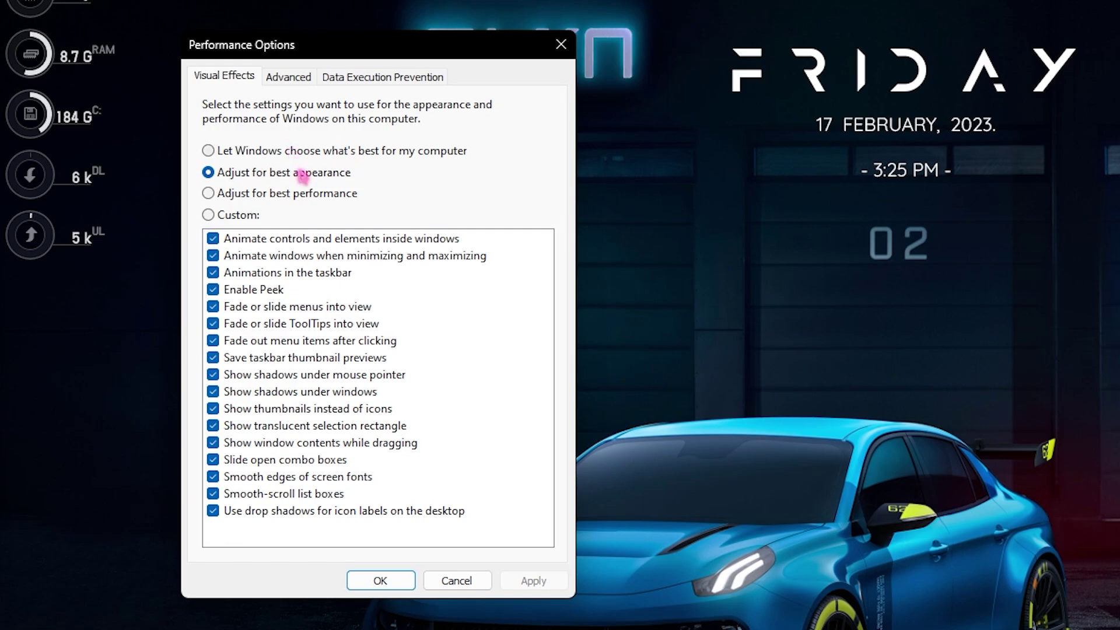
{"action": "left_click", "coordinate": [210, 194]}
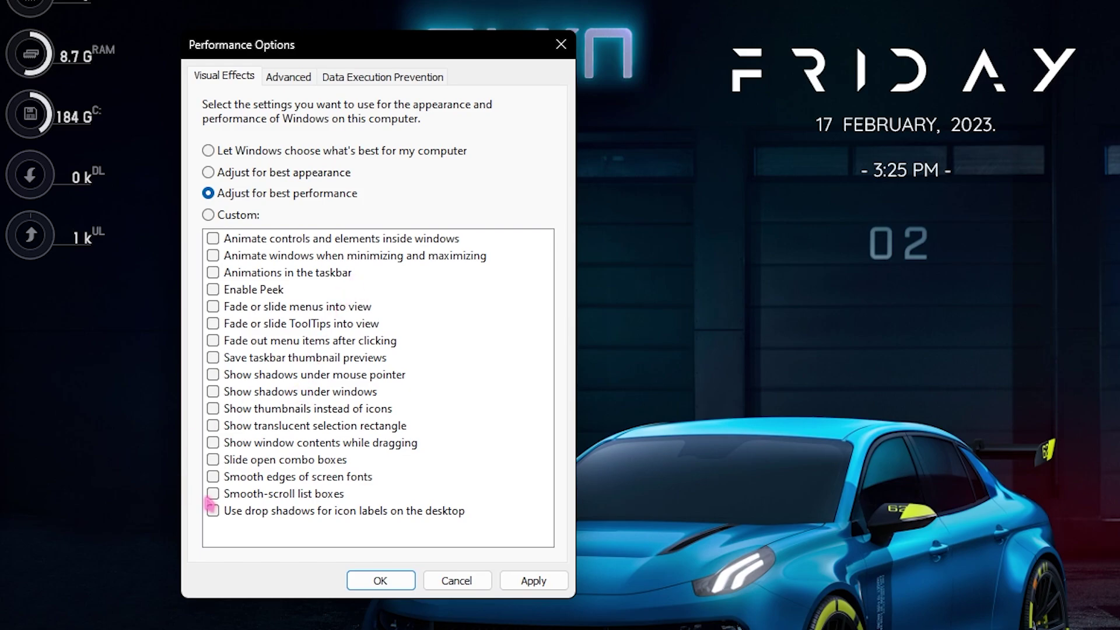
Step: Enable Show thumbnails instead of icons and Smooth edges of screen fonts, apply the visual effects and close Performance Options
{"action": "left_click", "coordinate": [213, 411]}
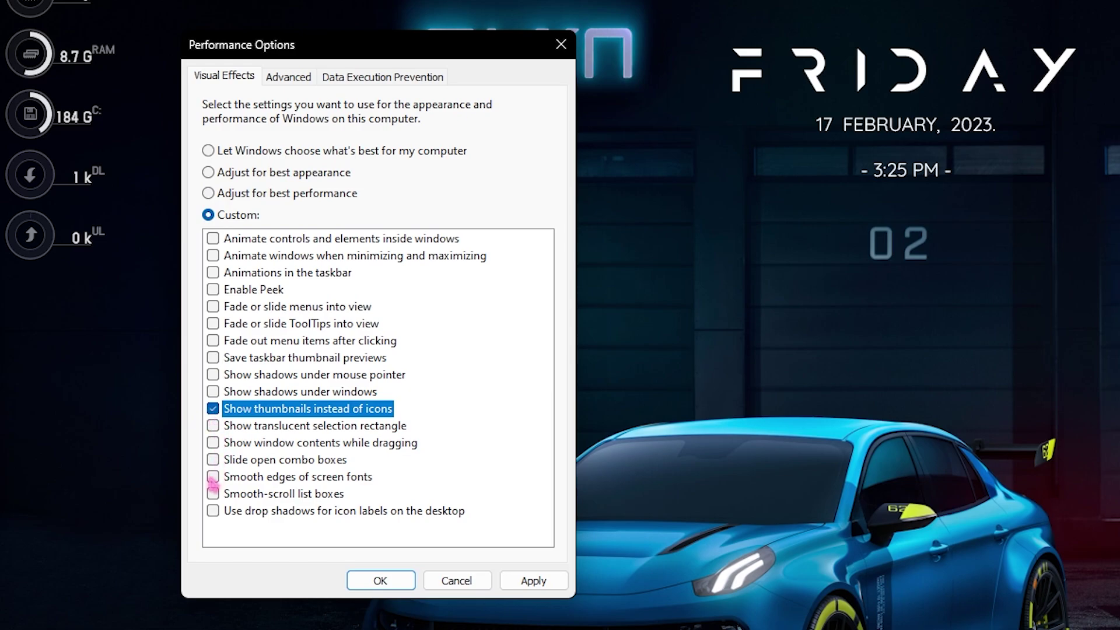
{"action": "left_click", "coordinate": [213, 476]}
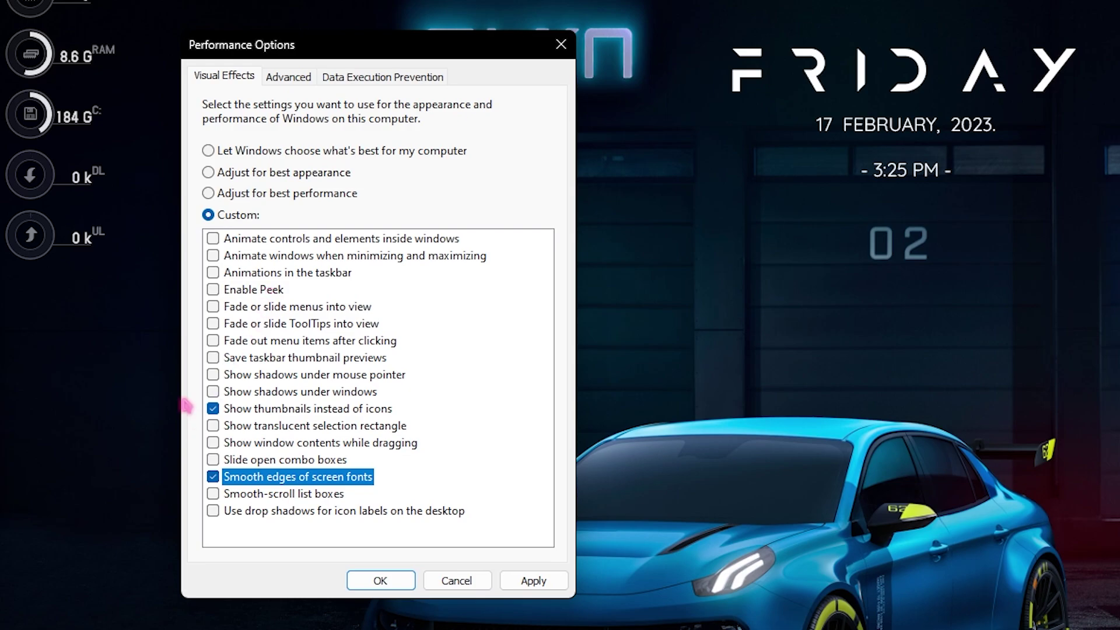
{"action": "left_click", "coordinate": [519, 580]}
{"action": "left_click", "coordinate": [561, 44]}
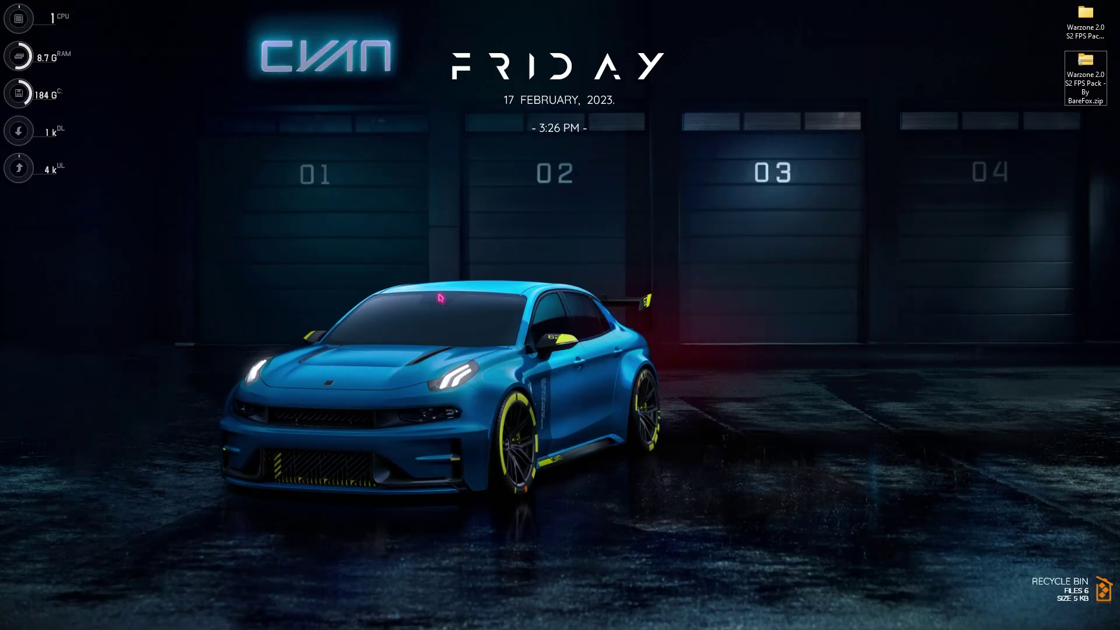
Step: Open System Configuration, set the number of processors to 24 in the advanced boot options, and apply the change
{"action": "key", "text": "super"}
{"action": "type", "text": "system configuration"}
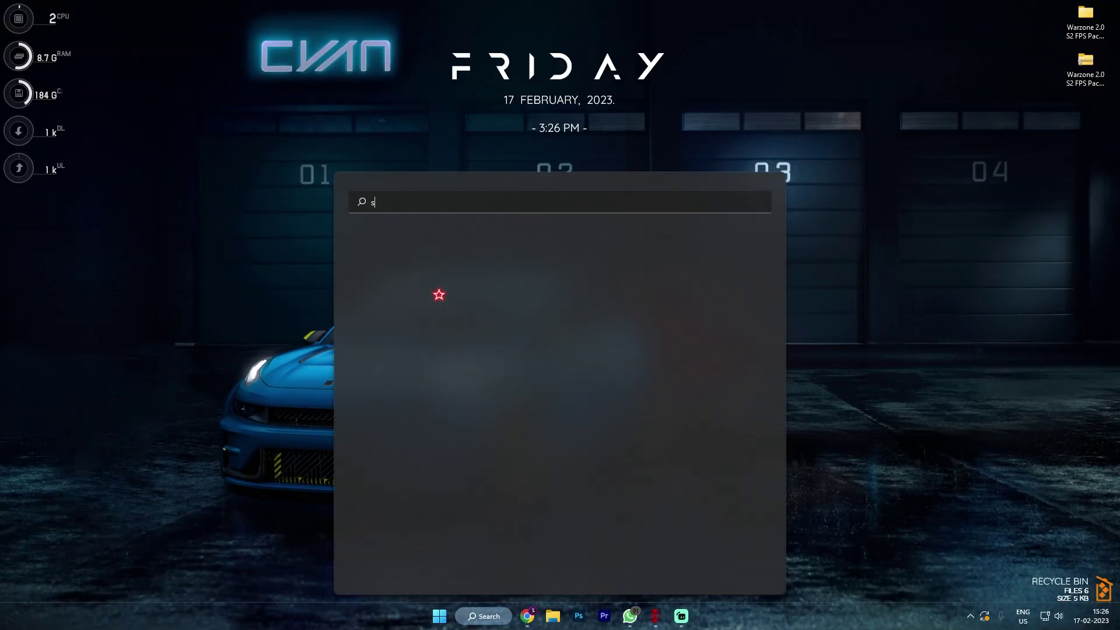
{"action": "key", "text": "Return"}
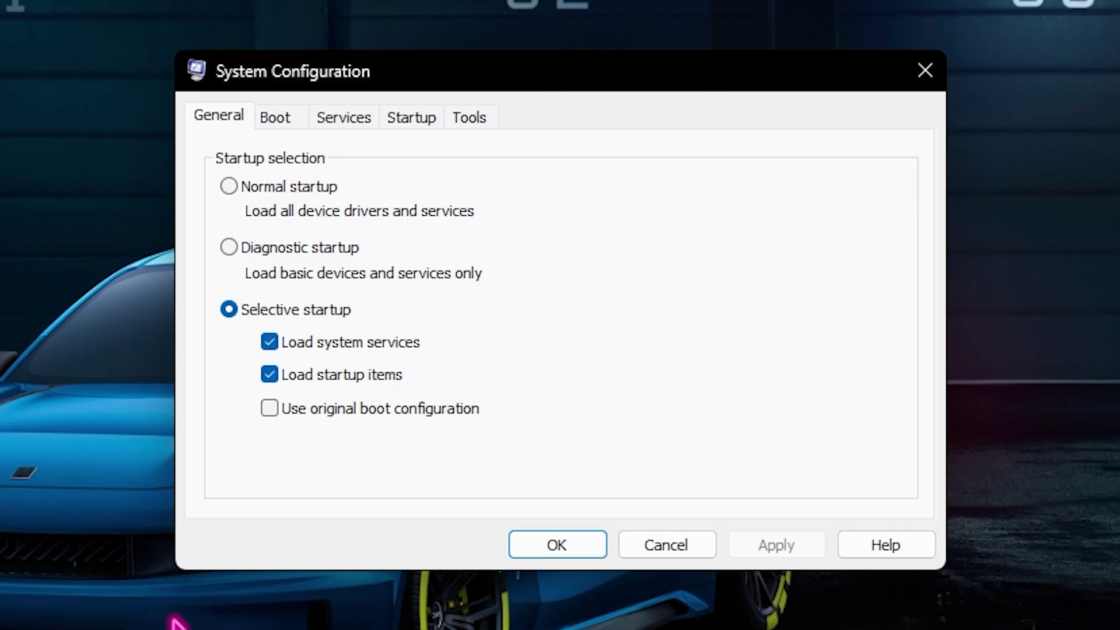
{"action": "left_click", "coordinate": [285, 127]}
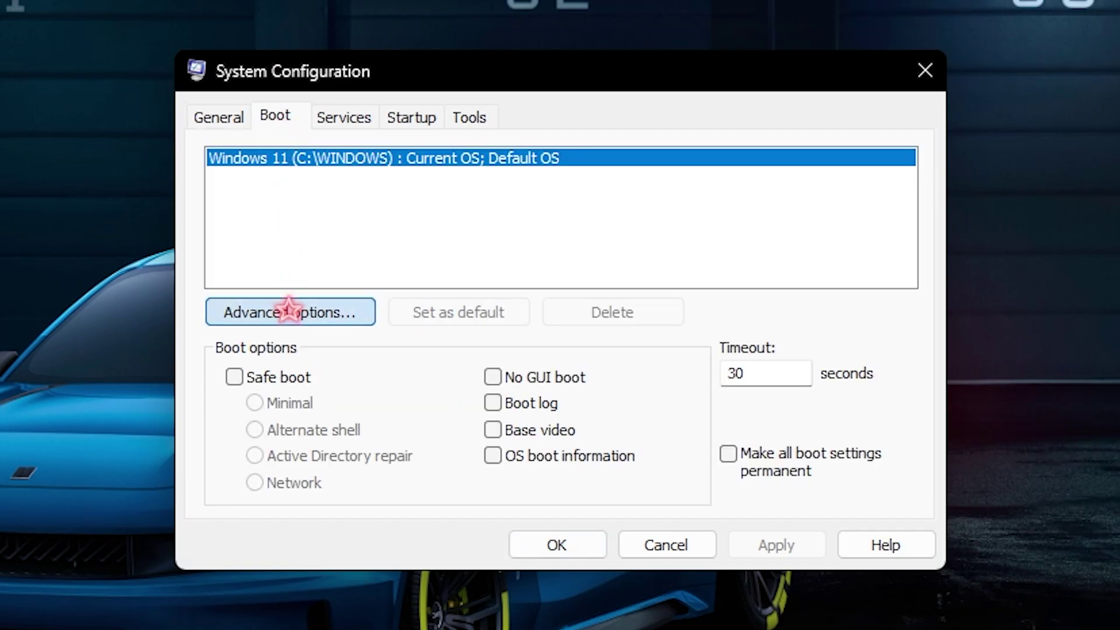
{"action": "left_click", "coordinate": [293, 310]}
{"action": "left_click", "coordinate": [369, 147]}
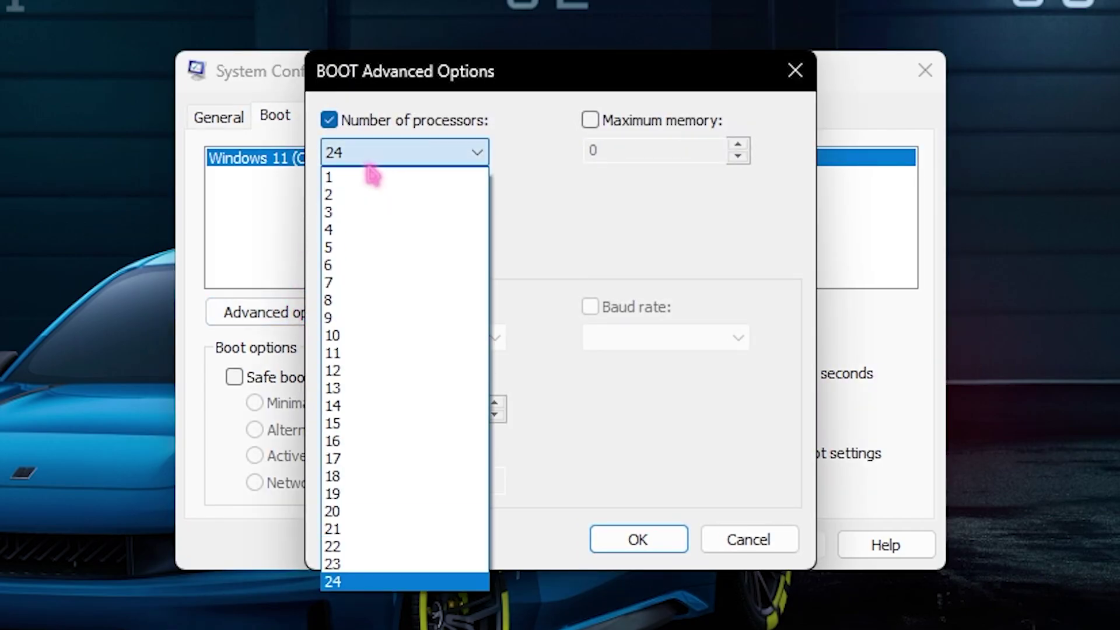
{"action": "left_click", "coordinate": [336, 581]}
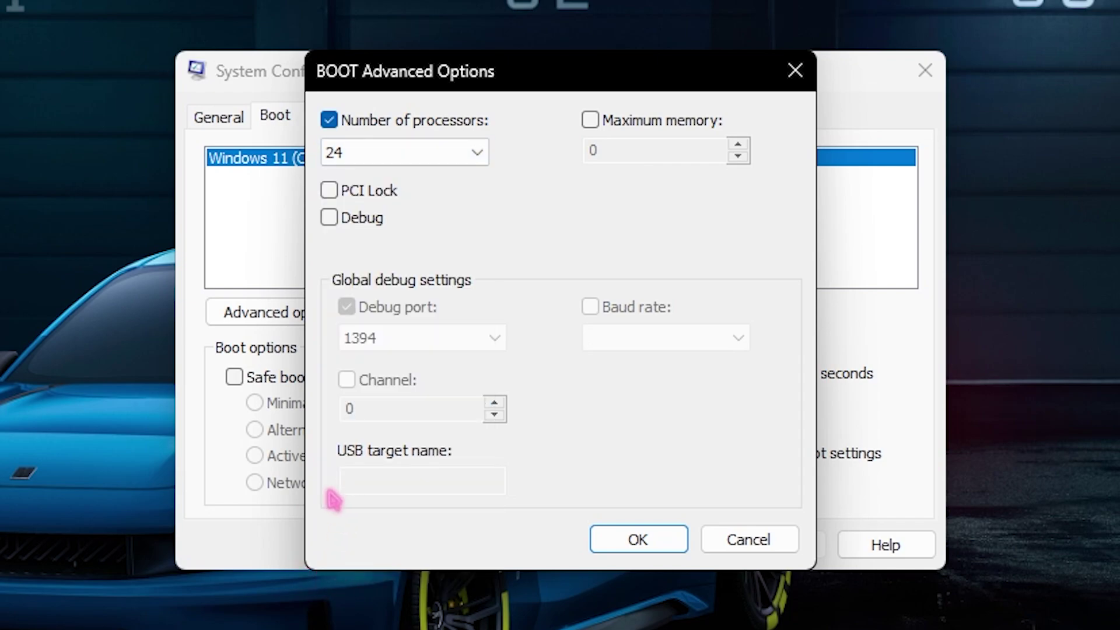
{"action": "left_click", "coordinate": [638, 539]}
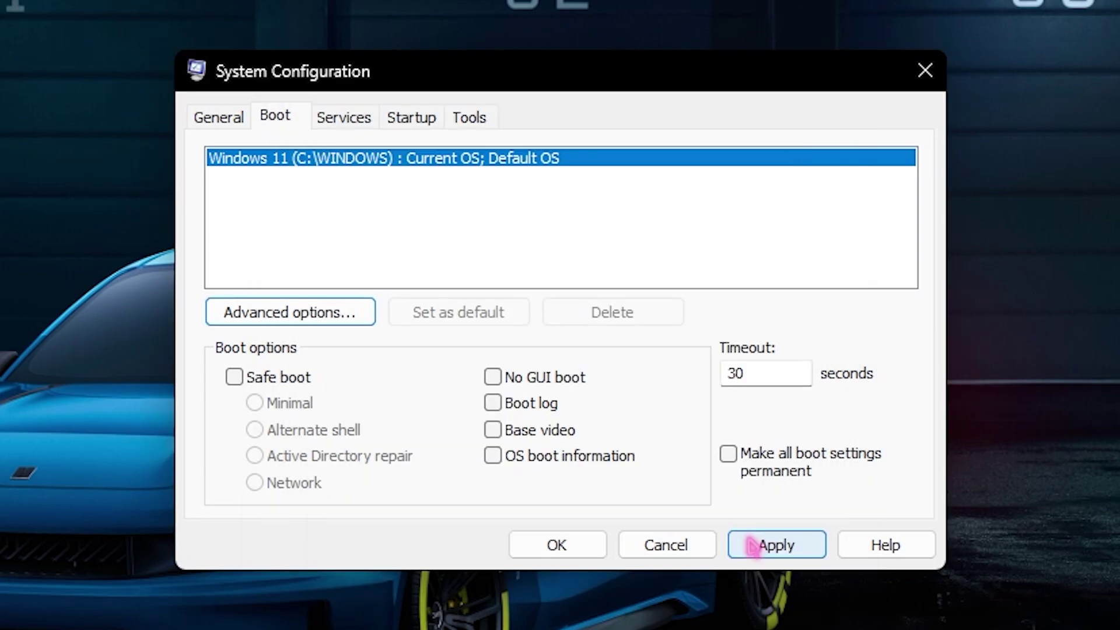
{"action": "left_click", "coordinate": [753, 545]}
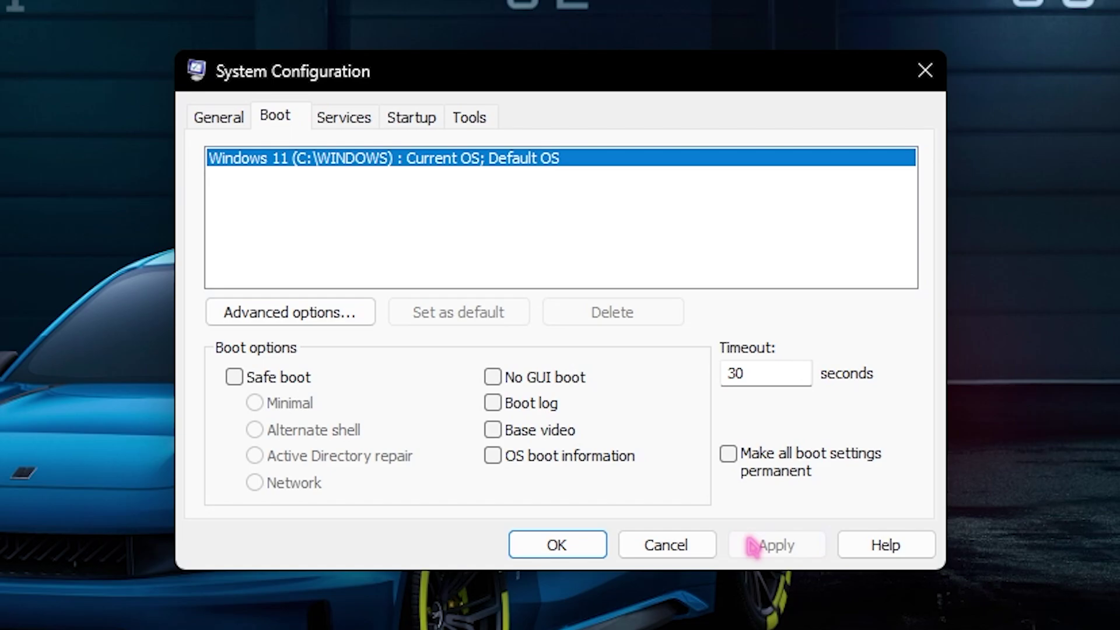
{"action": "left_click", "coordinate": [538, 546]}
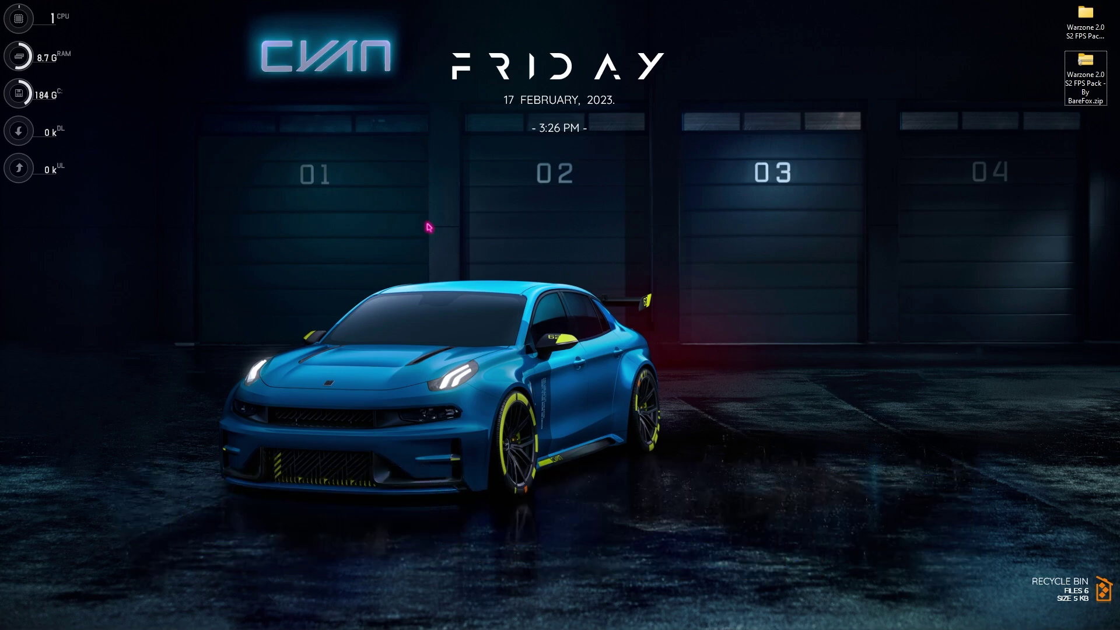
Step: Search Windows for "res" and open the Create a restore point result
{"action": "key", "text": "super"}
{"action": "type", "text": "res"}
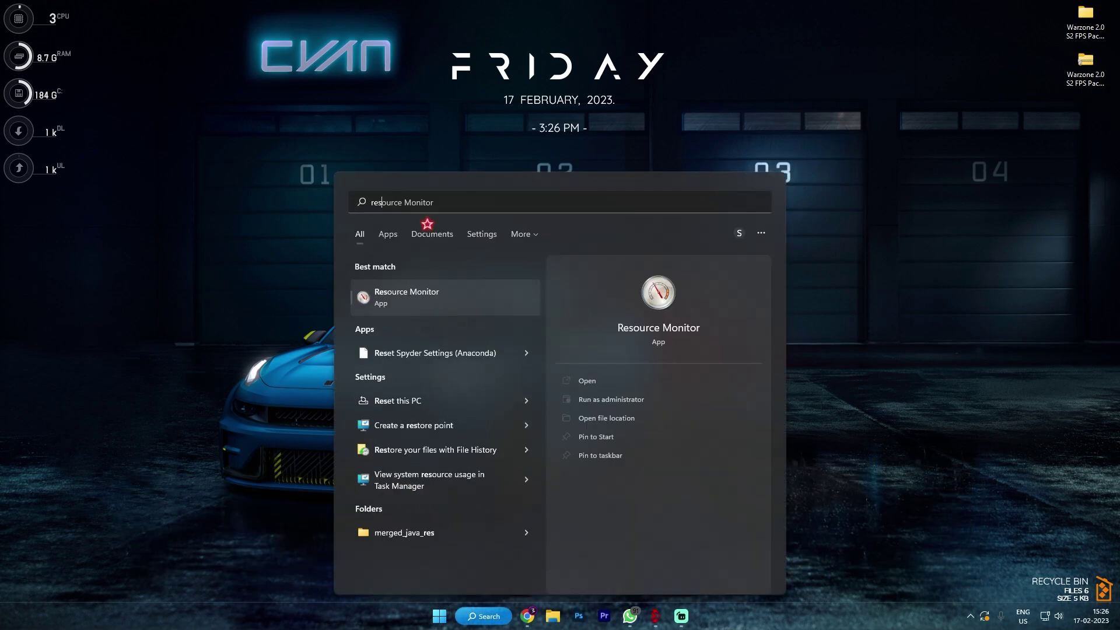
{"action": "key", "text": "Down"}
{"action": "key", "text": "Down"}
{"action": "key", "text": "Down"}
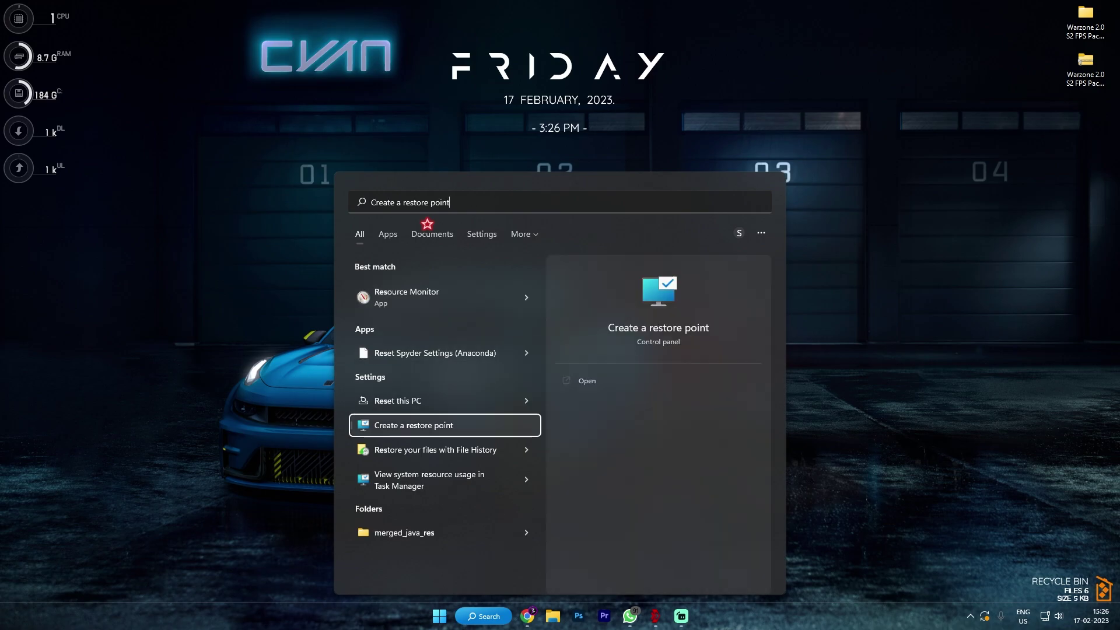
{"action": "key", "text": "Return"}
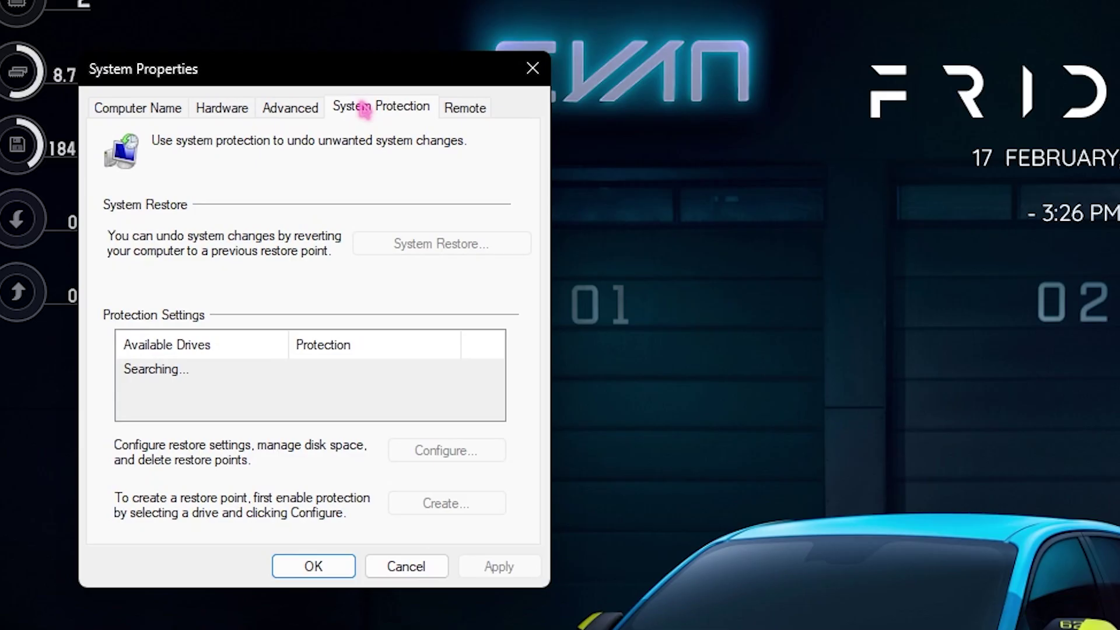
Step: Open the protection configuration of Local Disk (C:) and accept it with system protection turned on
{"action": "scroll", "coordinate": [224, 417], "scroll_direction": "down", "scroll_amount": 1}
{"action": "left_click", "coordinate": [207, 390]}
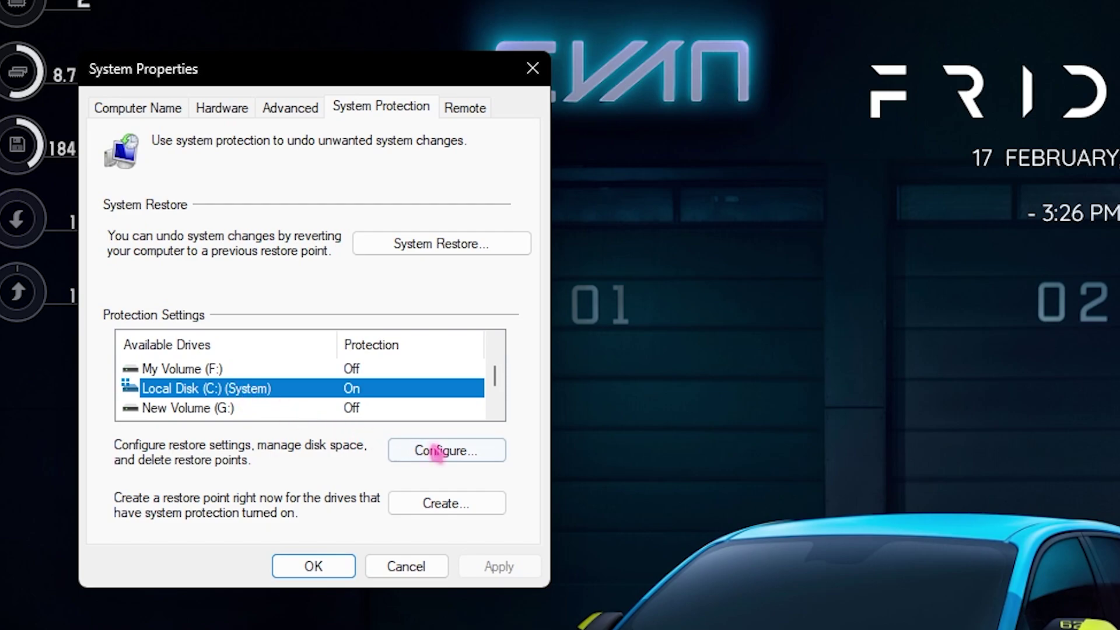
{"action": "left_click", "coordinate": [439, 451]}
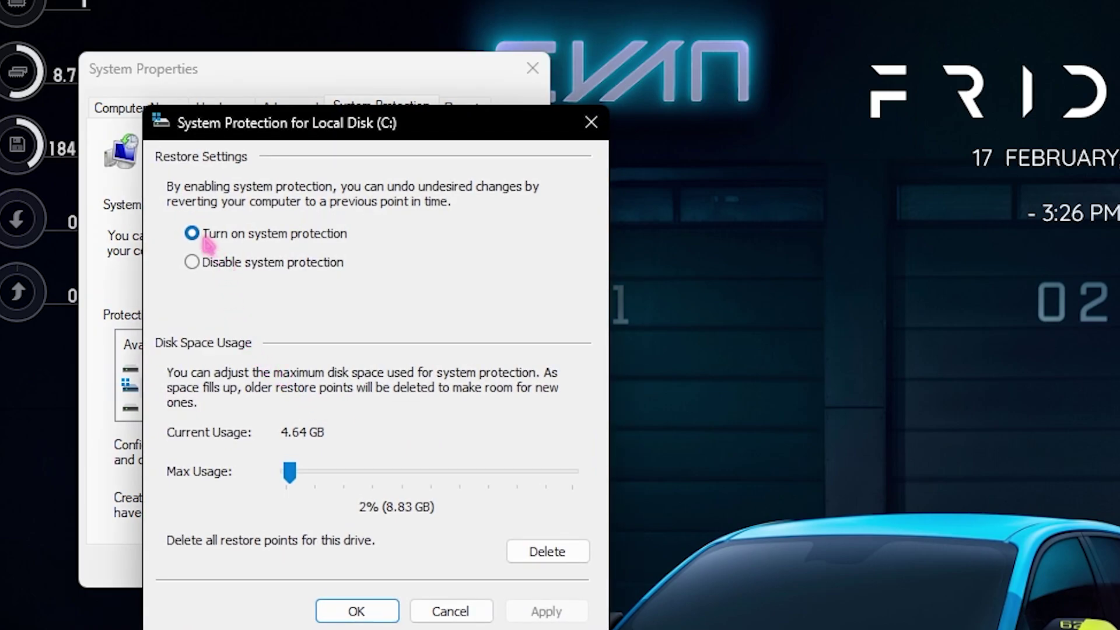
{"action": "left_click", "coordinate": [358, 609]}
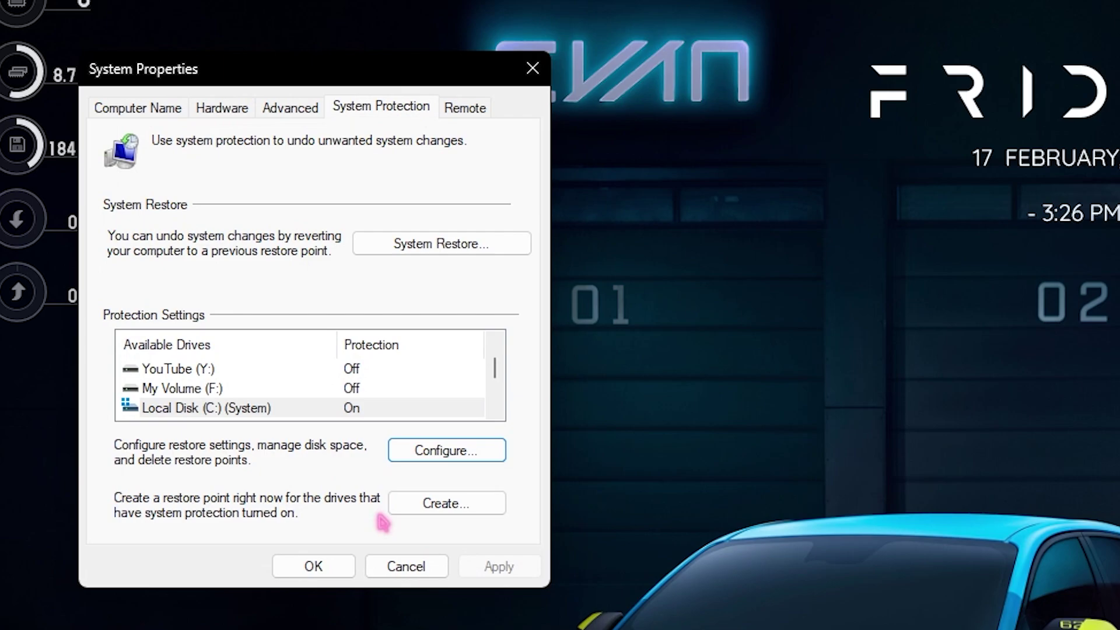
Step: Create a restore point described as "Warzone" and close System Properties
{"action": "left_click", "coordinate": [442, 503]}
{"action": "type", "text": "Warzone"}
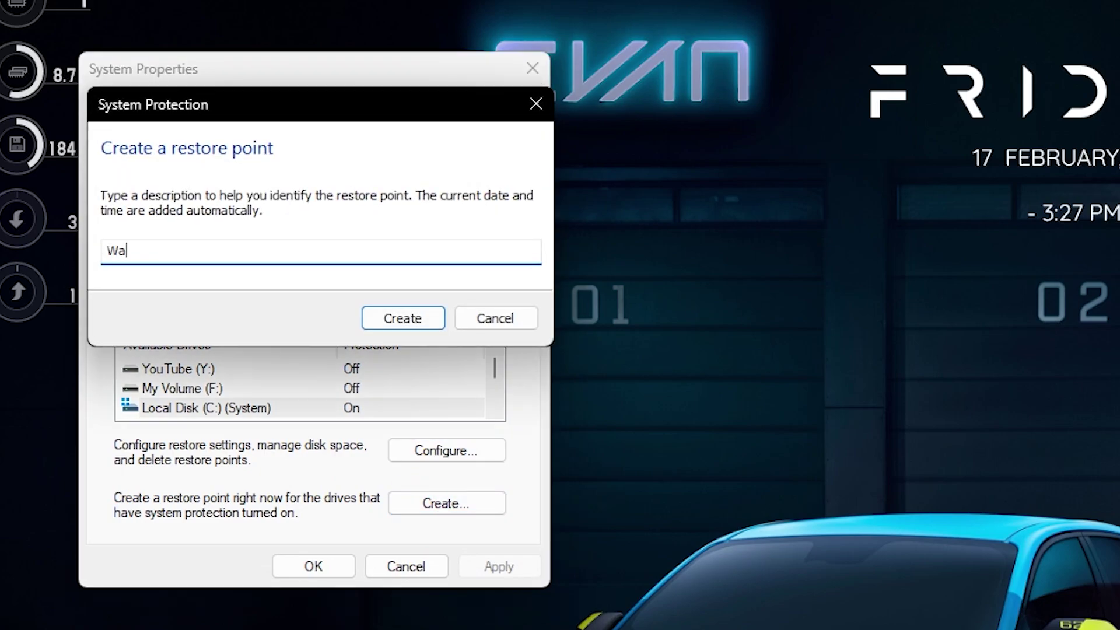
{"action": "left_click", "coordinate": [386, 319]}
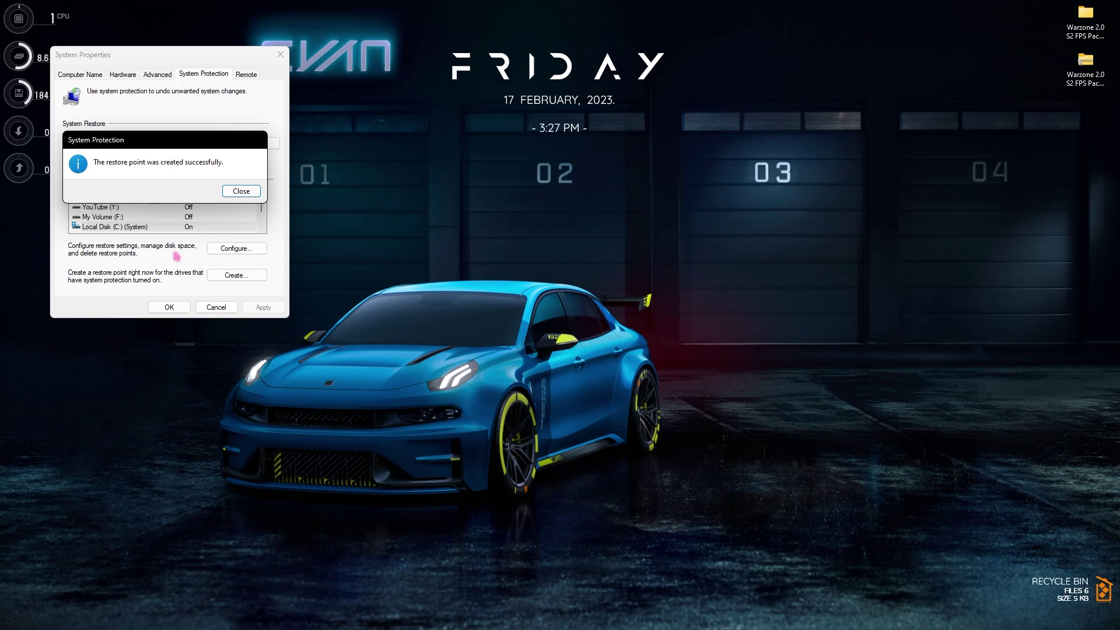
{"action": "left_click", "coordinate": [245, 193]}
{"action": "left_click", "coordinate": [280, 56]}
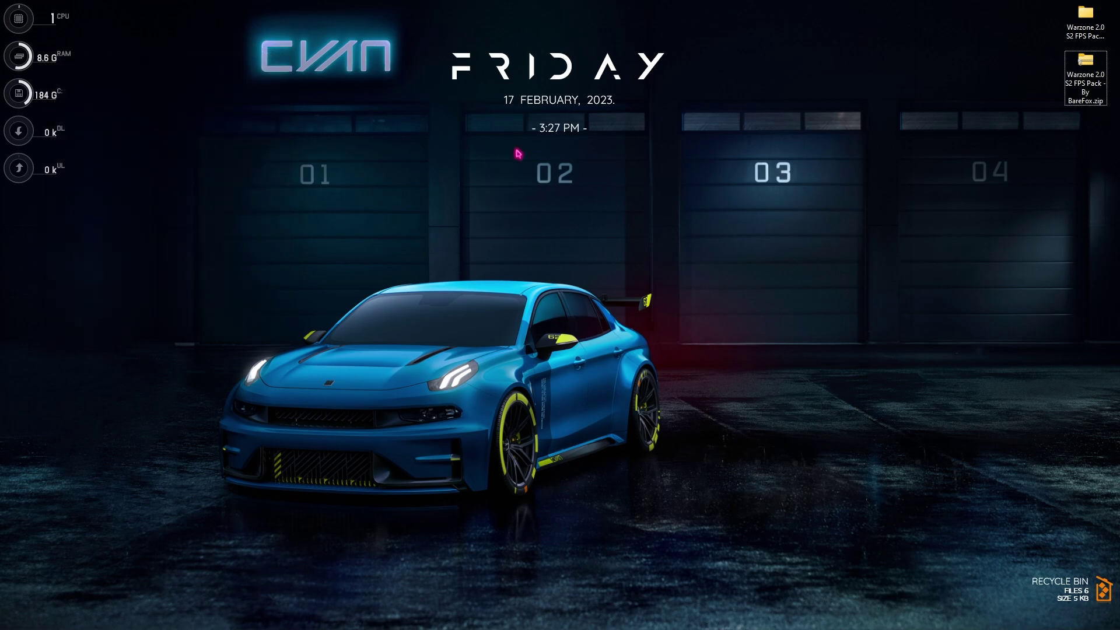
Step: Open the Warzone 2.0 S2 FPS Pack folder from the desktop and go into its 1 PC Optimization folder
{"action": "left_click_drag", "start_coordinate": [939, 226], "coordinate": [1115, 2]}
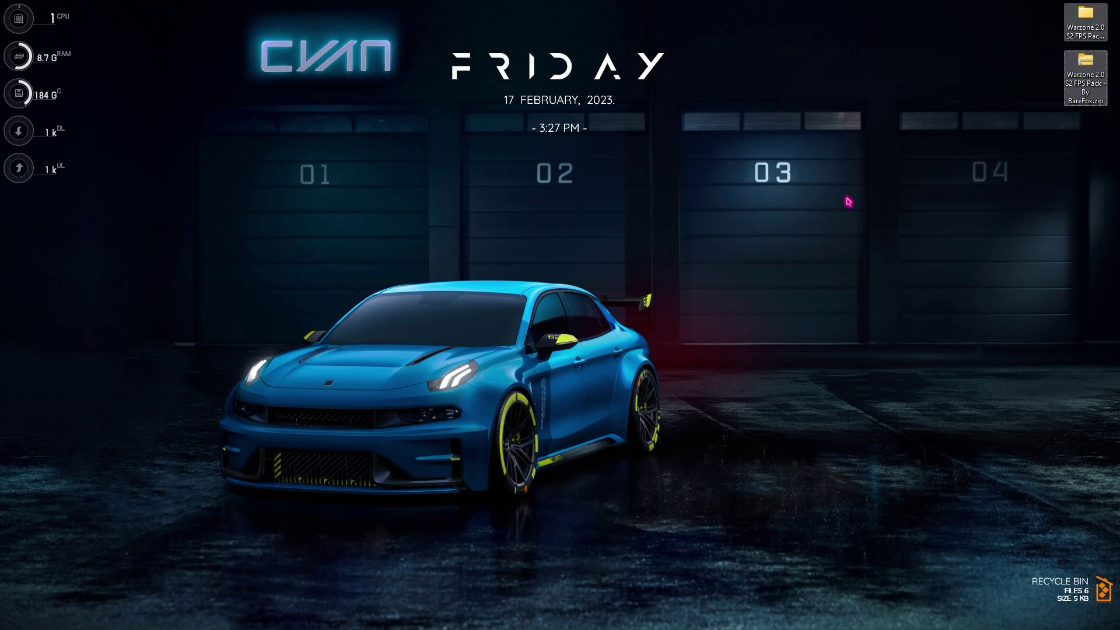
{"action": "left_click", "coordinate": [846, 175]}
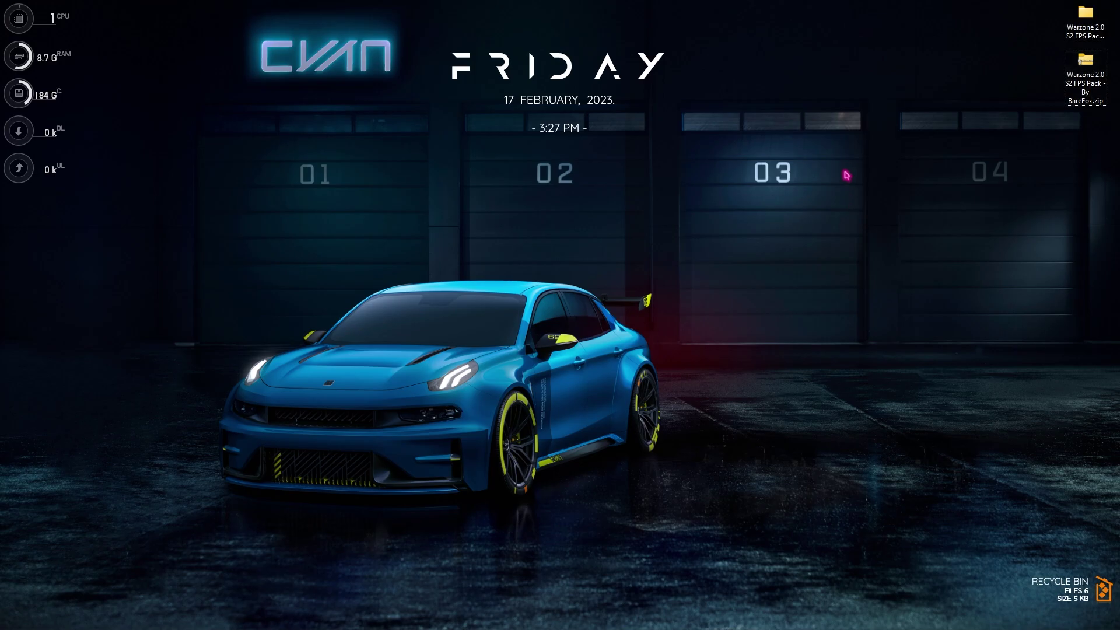
{"action": "left_click", "coordinate": [1086, 14]}
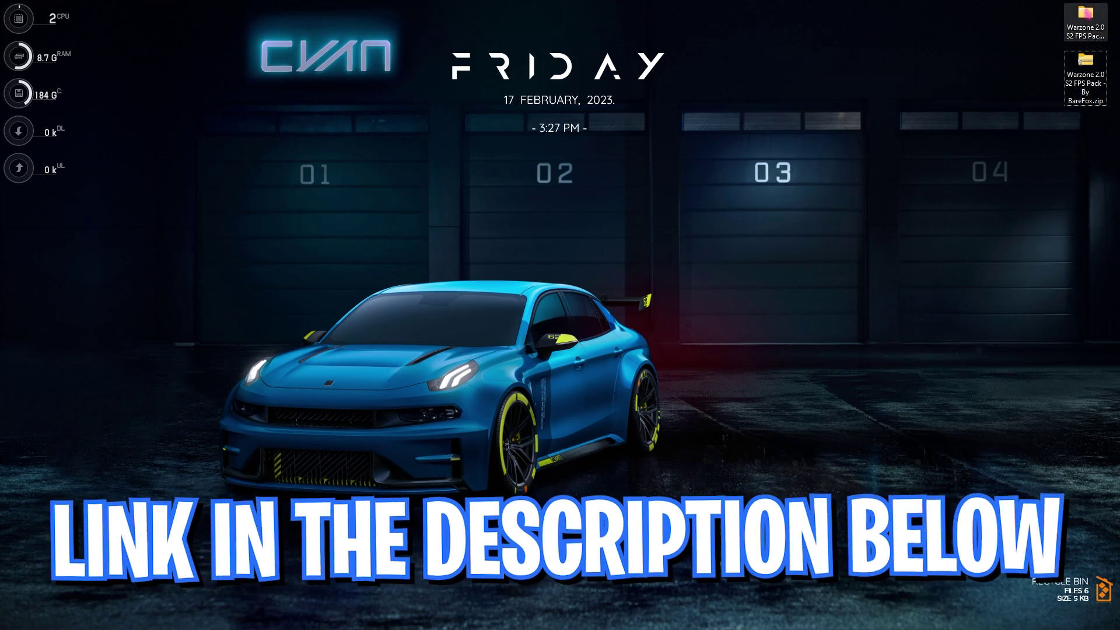
{"action": "double_click", "coordinate": [1085, 16]}
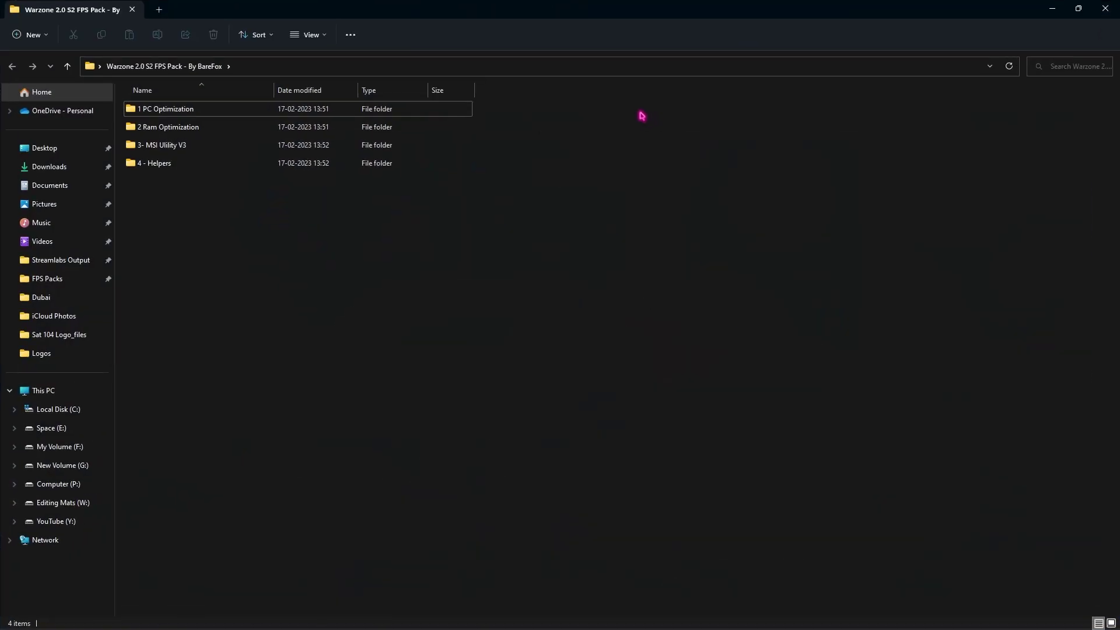
{"action": "double_click", "coordinate": [175, 115]}
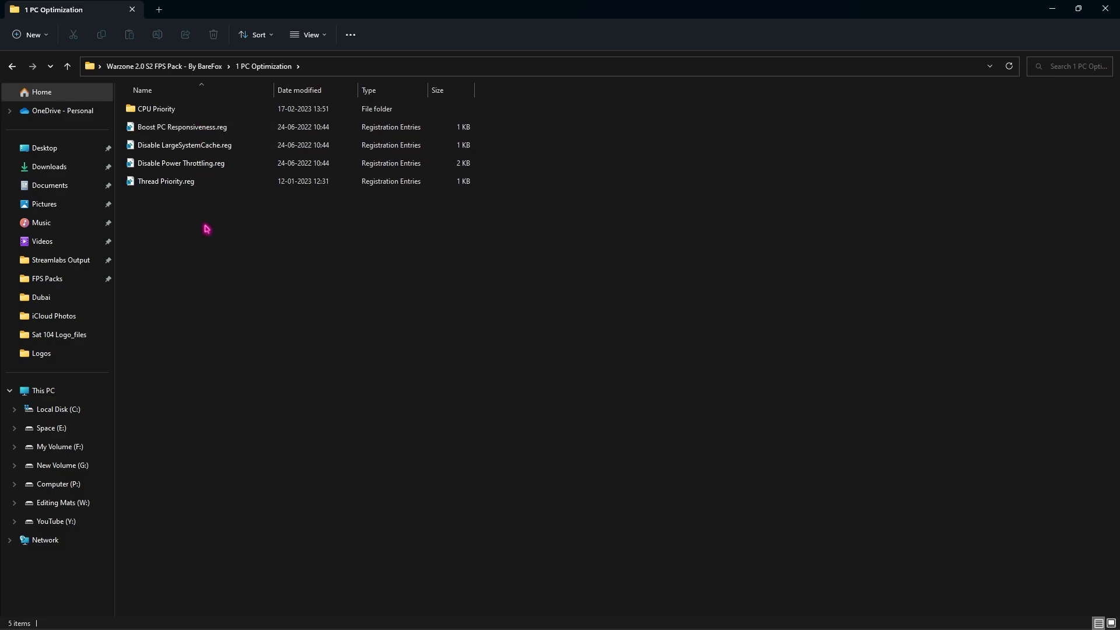
Step: Review the Boost PC Responsiveness, Disable LargeSystemCache, Disable Power Throttling and Thread Priority registry files in turn
{"action": "left_click_drag", "start_coordinate": [204, 227], "coordinate": [175, 127]}
{"action": "left_click", "coordinate": [207, 257]}
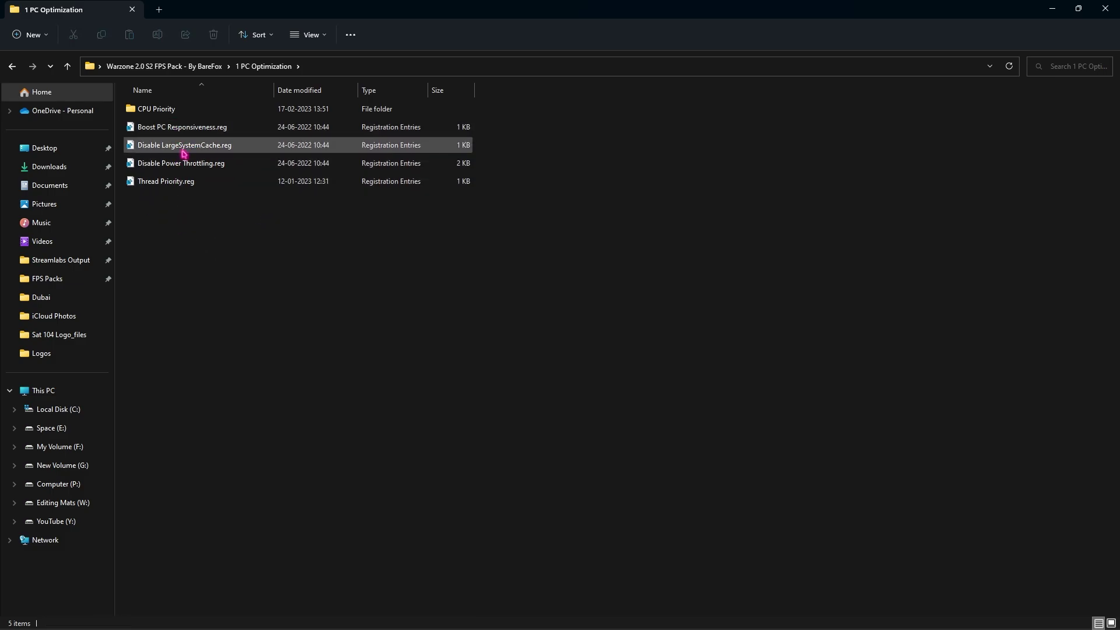
{"action": "left_click", "coordinate": [175, 129]}
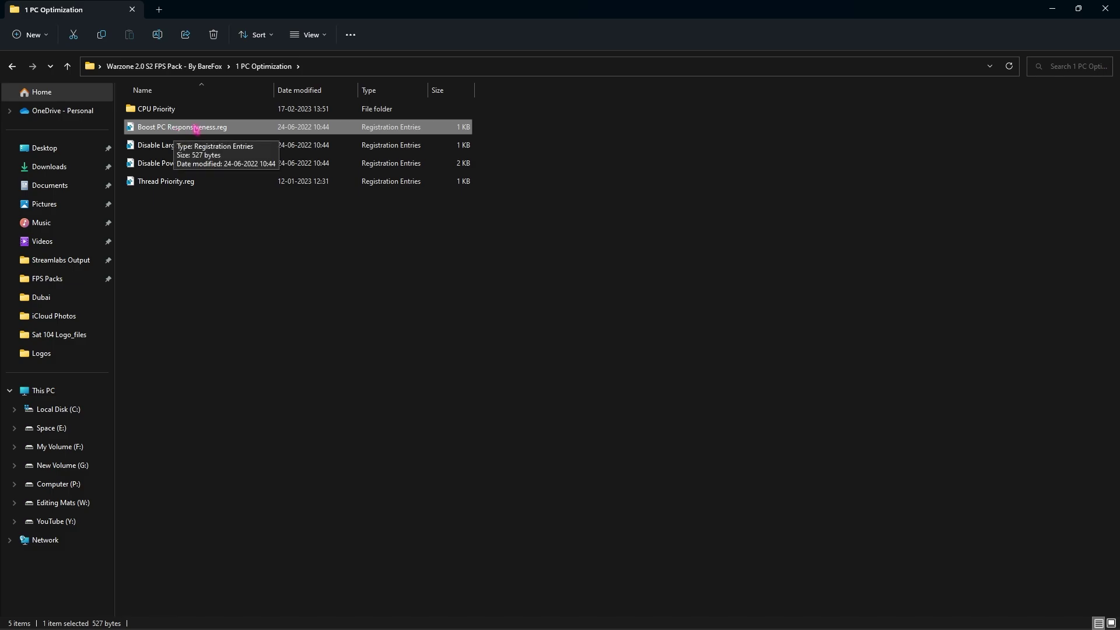
{"action": "left_click", "coordinate": [187, 146]}
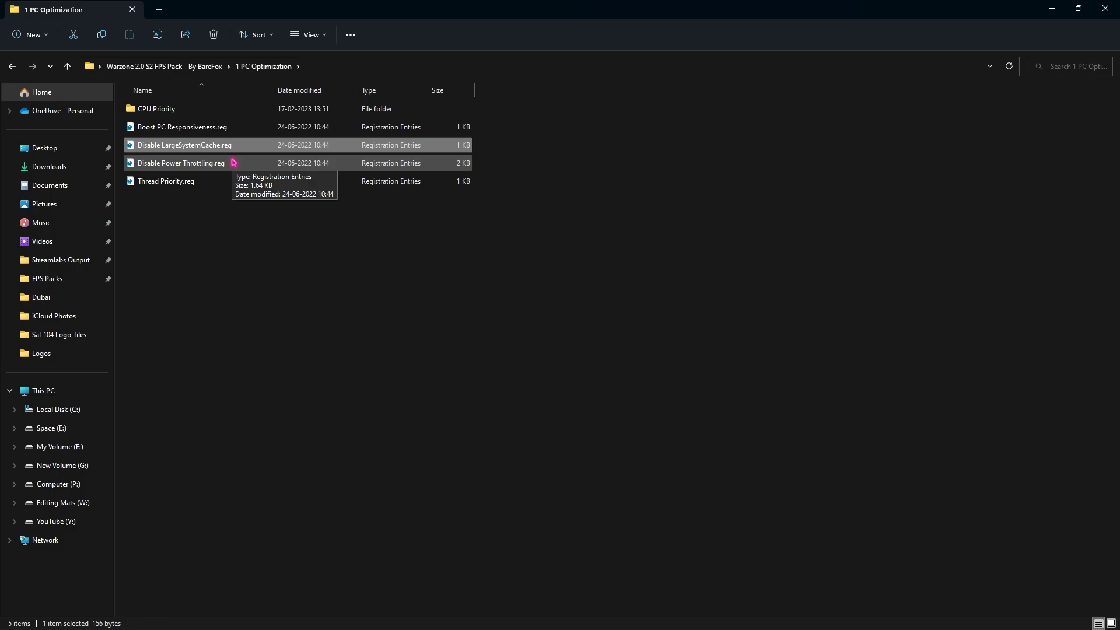
{"action": "left_click", "coordinate": [199, 164]}
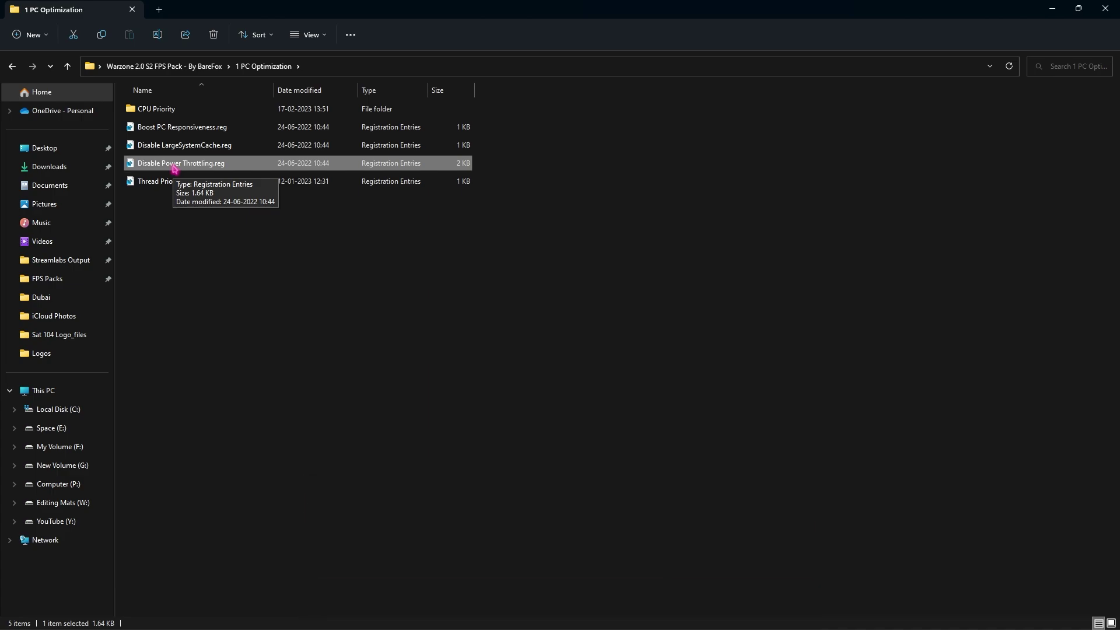
{"action": "left_click", "coordinate": [174, 182]}
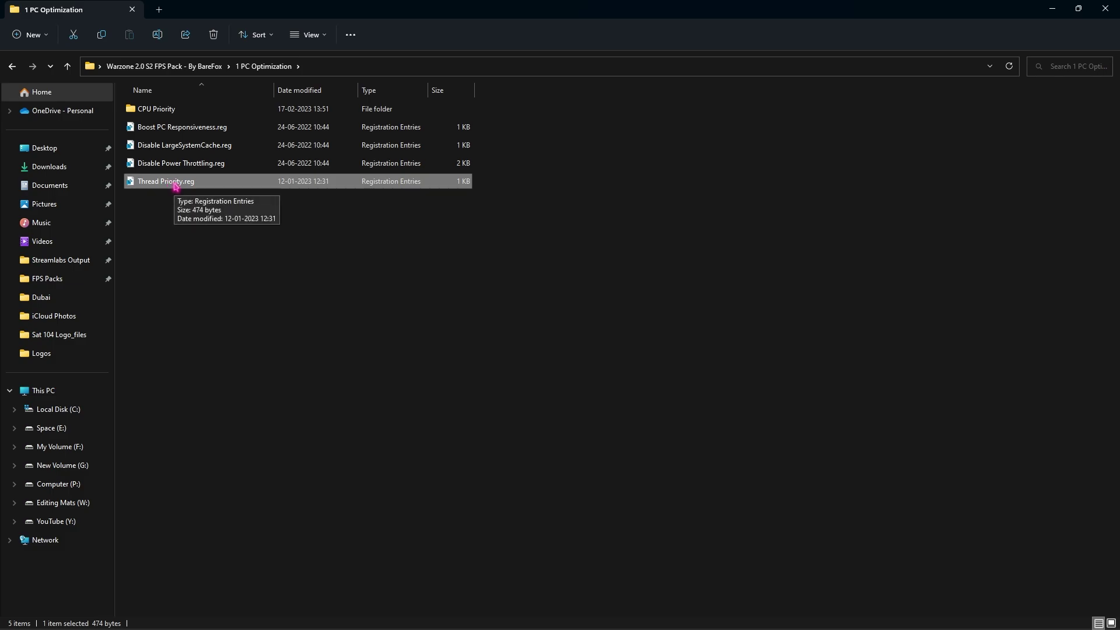
Step: Examine the CPU Priority folder, including Increase Power Efficiency.reg and the priority files in its AMD and INTEL subfolders
{"action": "double_click", "coordinate": [174, 111]}
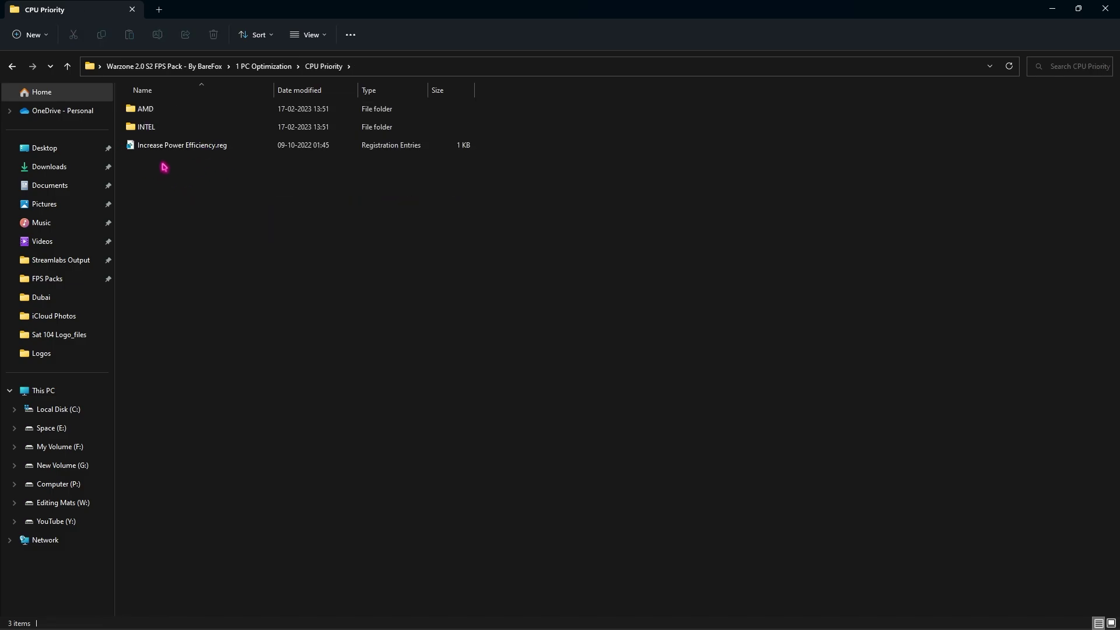
{"action": "left_click", "coordinate": [177, 146]}
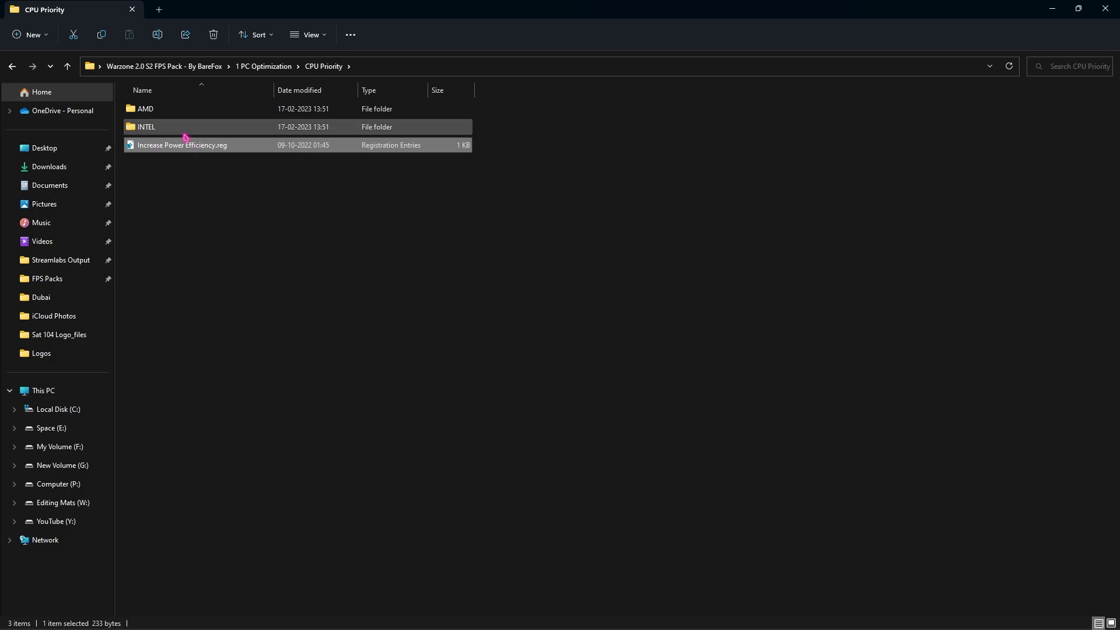
{"action": "left_click", "coordinate": [149, 110]}
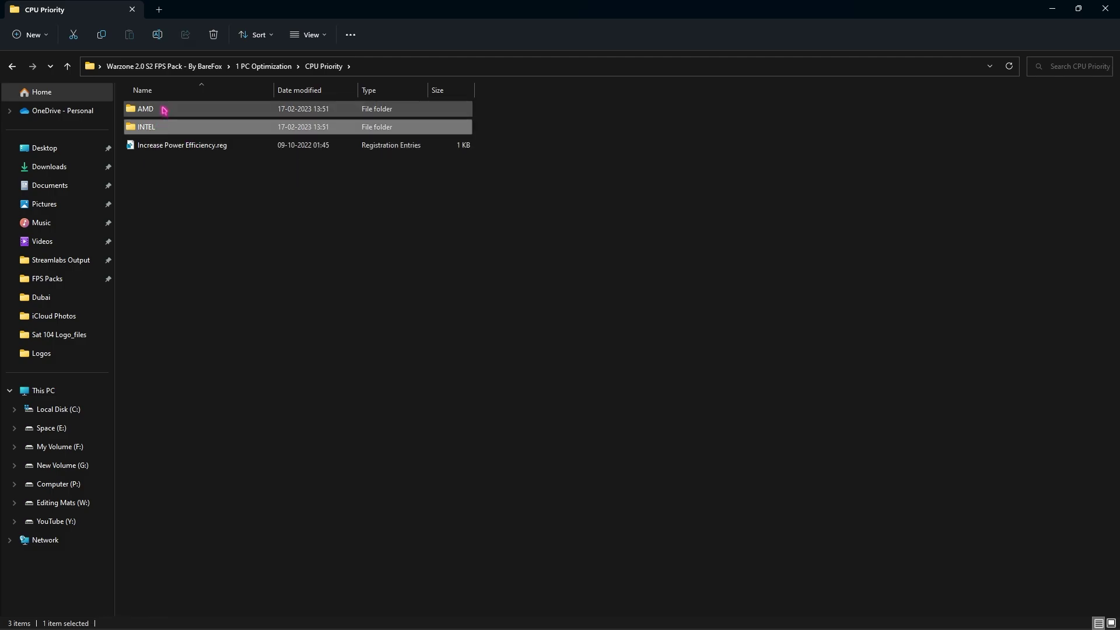
{"action": "left_click", "coordinate": [160, 127]}
{"action": "double_click", "coordinate": [164, 114]}
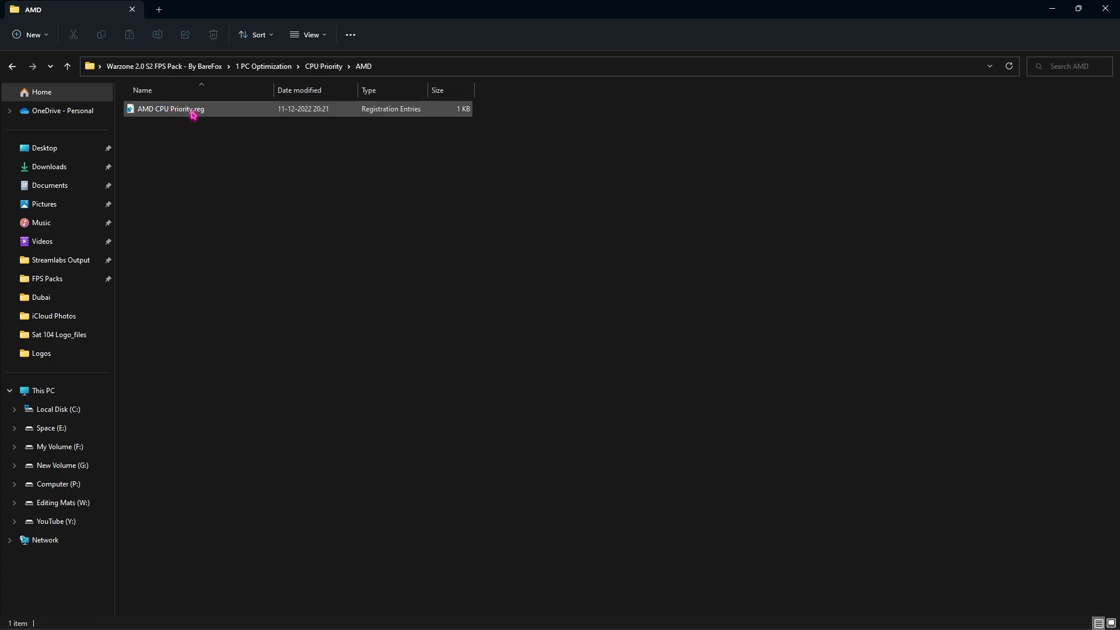
{"action": "left_click", "coordinate": [146, 111]}
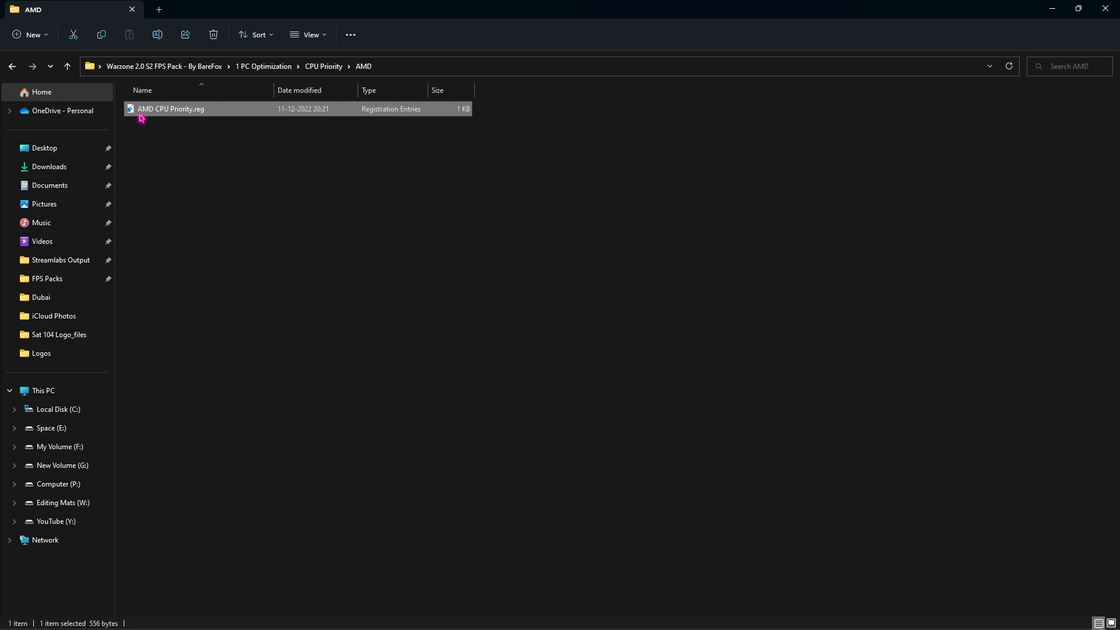
{"action": "left_click", "coordinate": [322, 67]}
{"action": "double_click", "coordinate": [174, 130]}
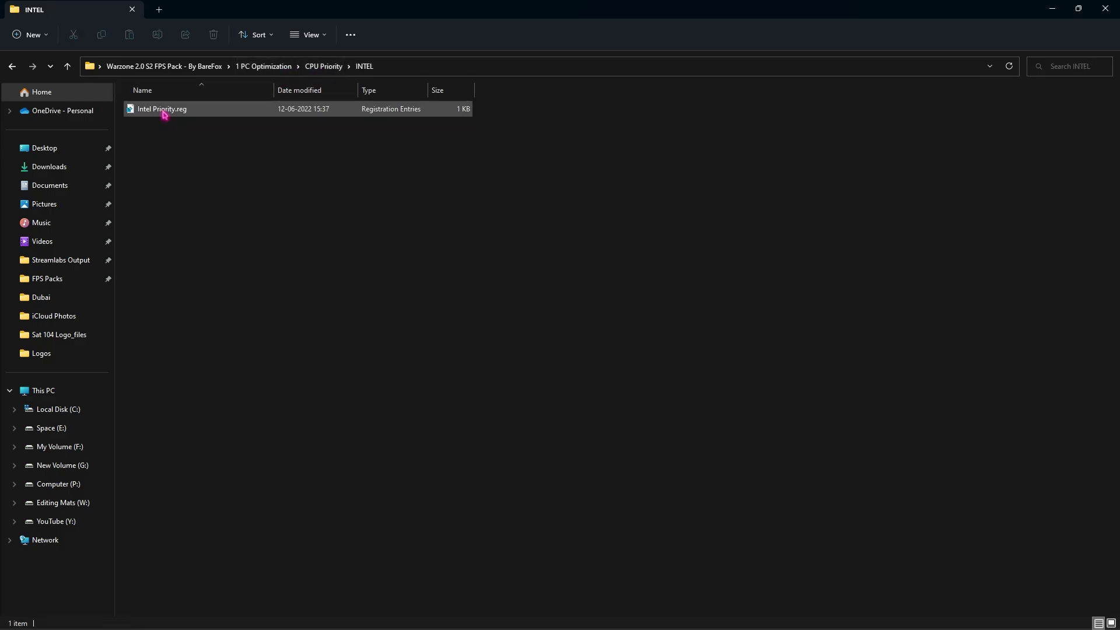
{"action": "left_click", "coordinate": [265, 66]}
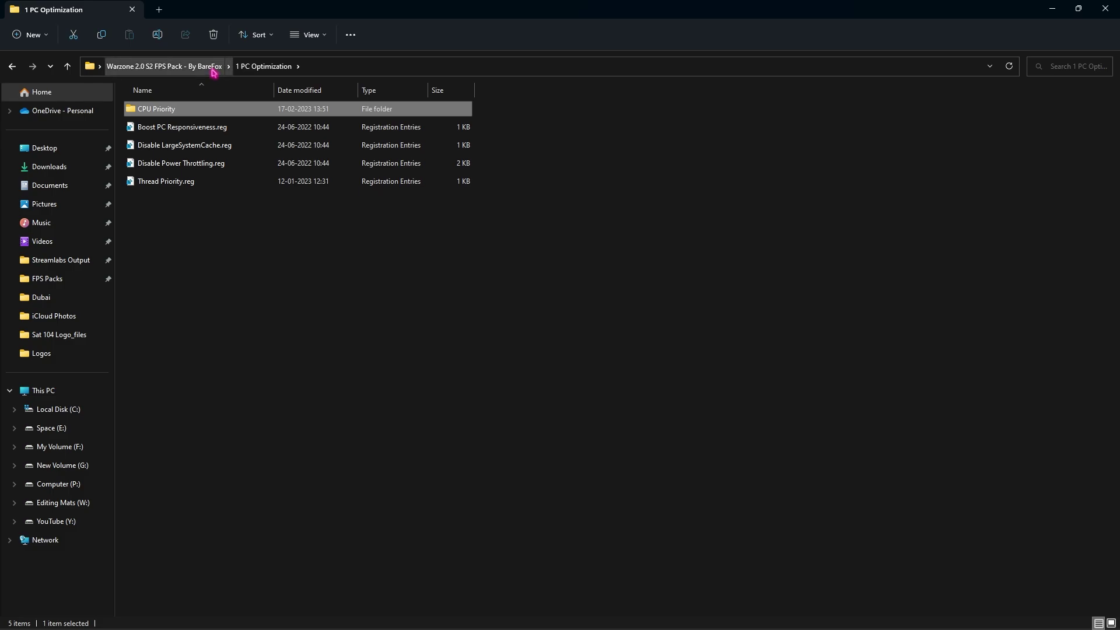
Step: Open the pack's 2 Ram Optimization folder and look over its RAM-size registry files
{"action": "left_click", "coordinate": [213, 69]}
{"action": "double_click", "coordinate": [159, 128]}
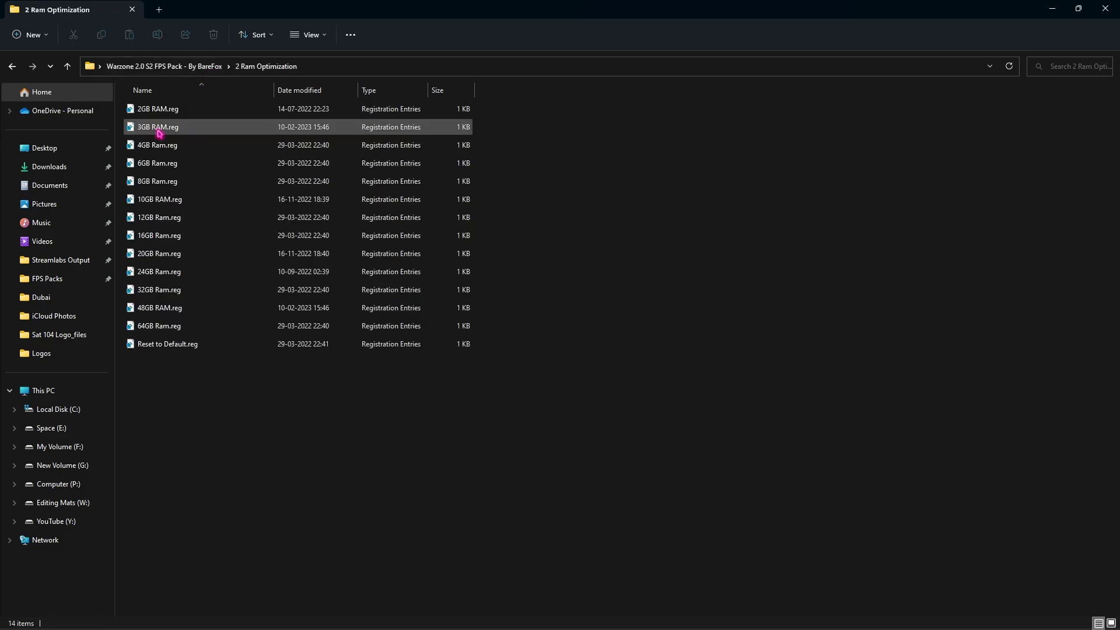
{"action": "left_click_drag", "start_coordinate": [207, 473], "coordinate": [158, 104]}
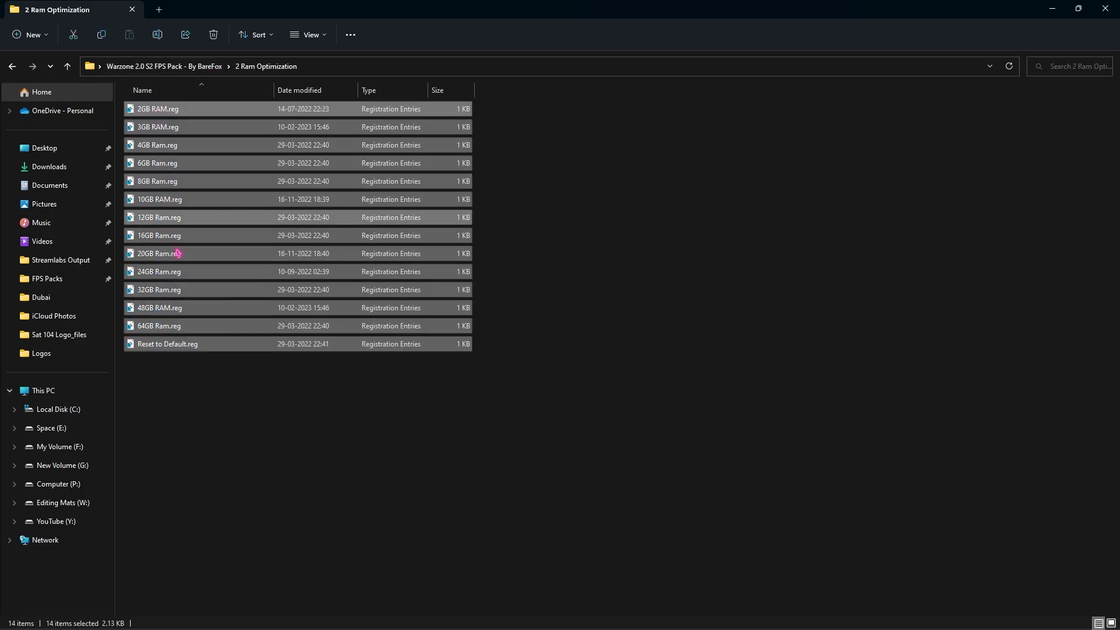
{"action": "left_click", "coordinate": [195, 432]}
Step: Check the installed physical memory in System Information, close it, and locate the 16GB Ram.reg and Reset to Default.reg files
{"action": "key", "text": "super"}
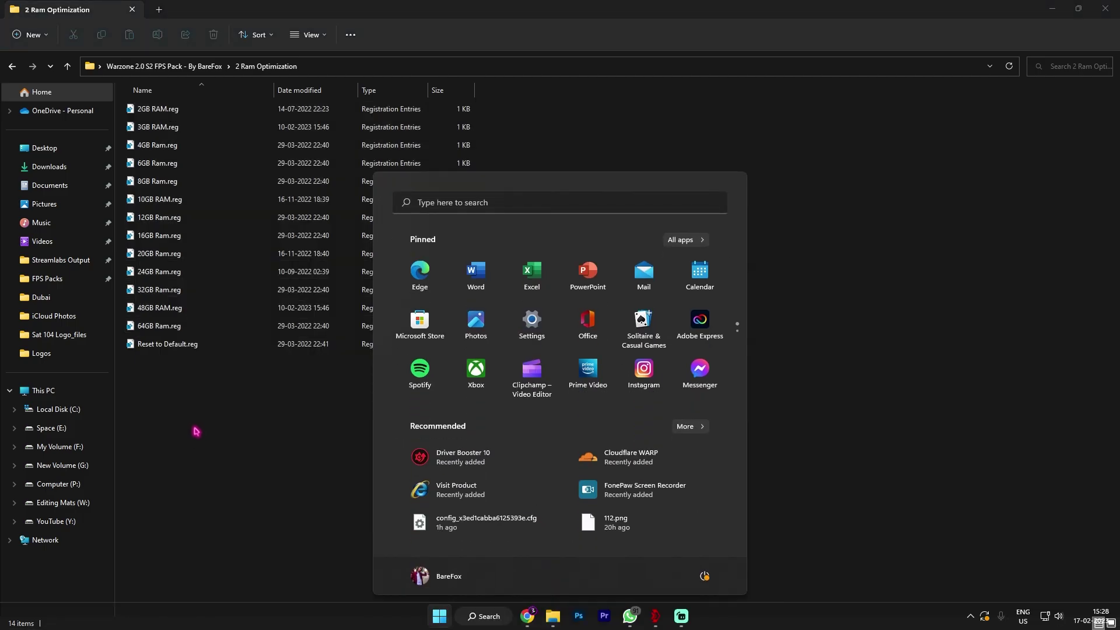
{"action": "type", "text": "system information"}
{"action": "key", "text": "Return"}
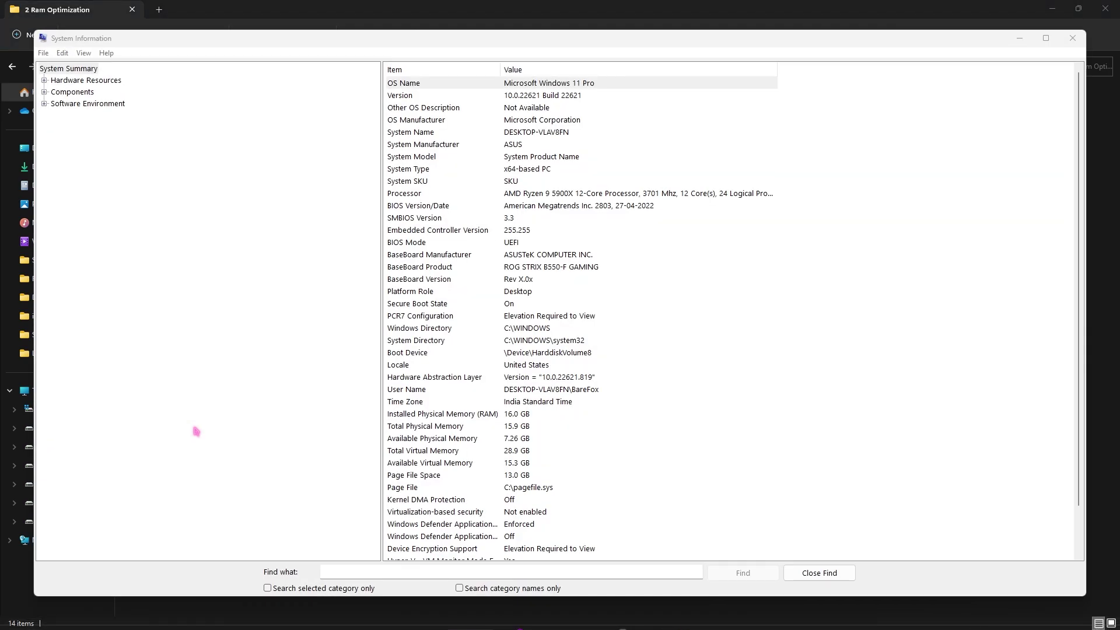
{"action": "left_click", "coordinate": [411, 415]}
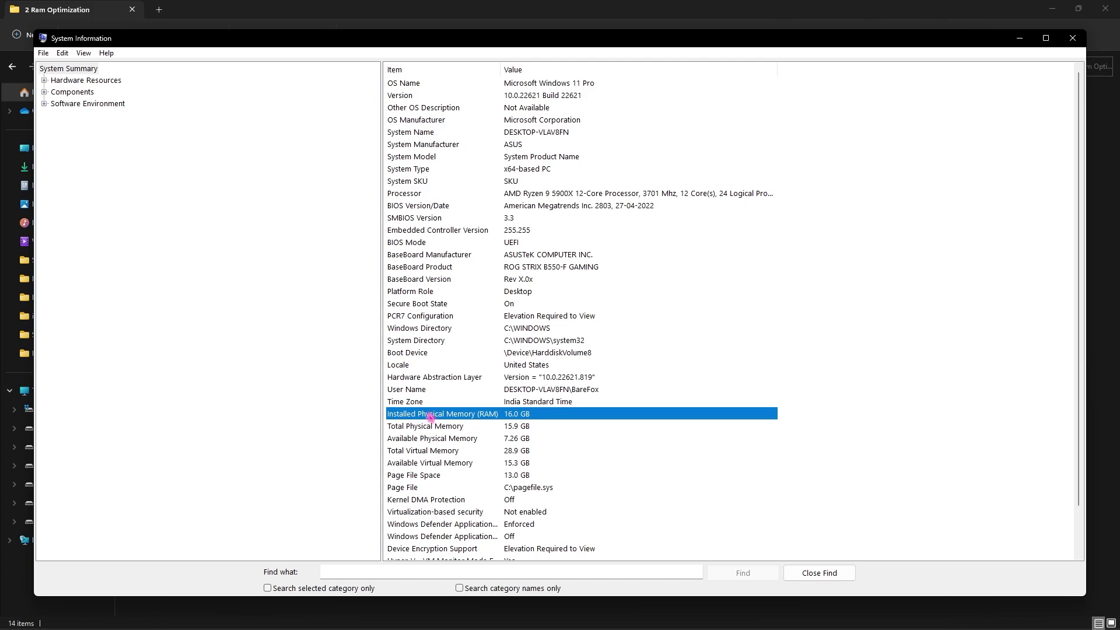
{"action": "left_click", "coordinate": [1072, 37]}
{"action": "left_click", "coordinate": [204, 234]}
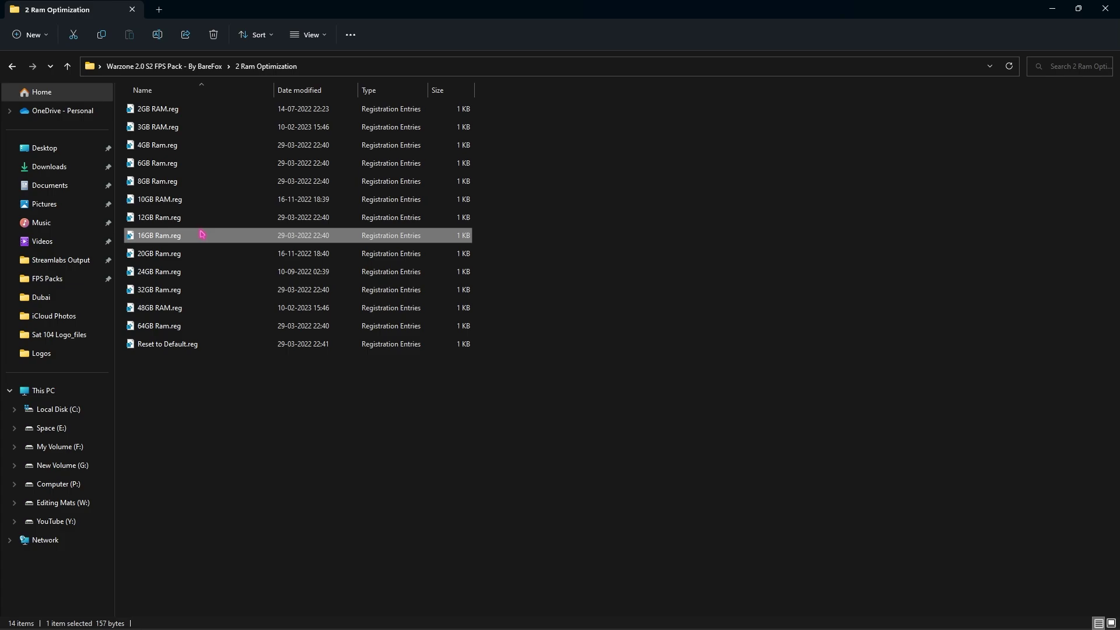
{"action": "left_click", "coordinate": [158, 345]}
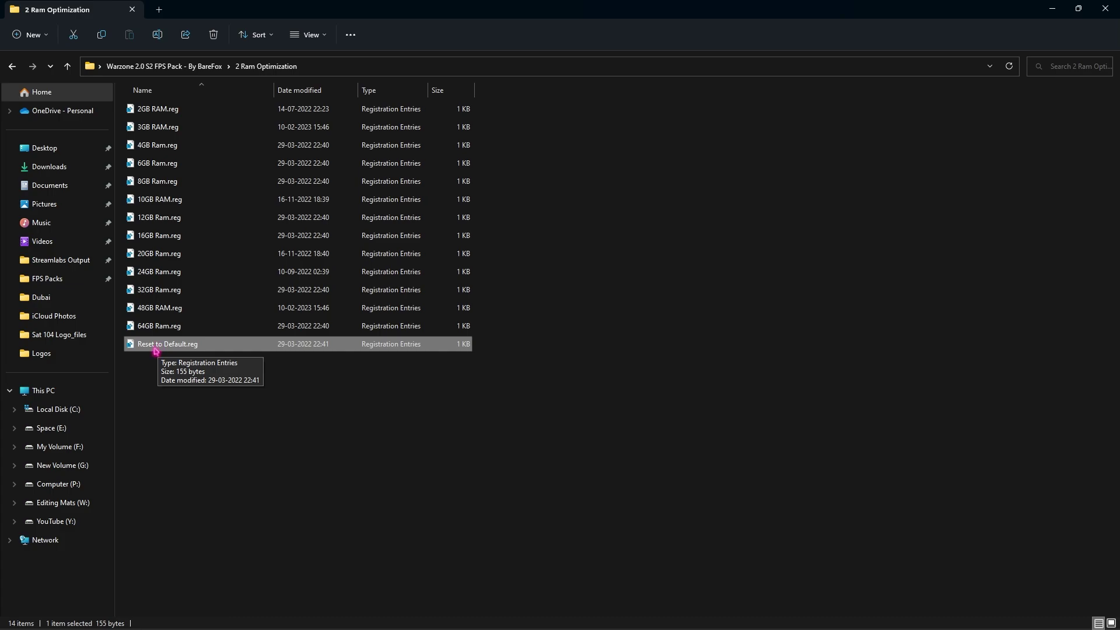
Step: Open the pack's MSI utility folder and run MSI_util_v3.exe as administrator
{"action": "left_click", "coordinate": [182, 66]}
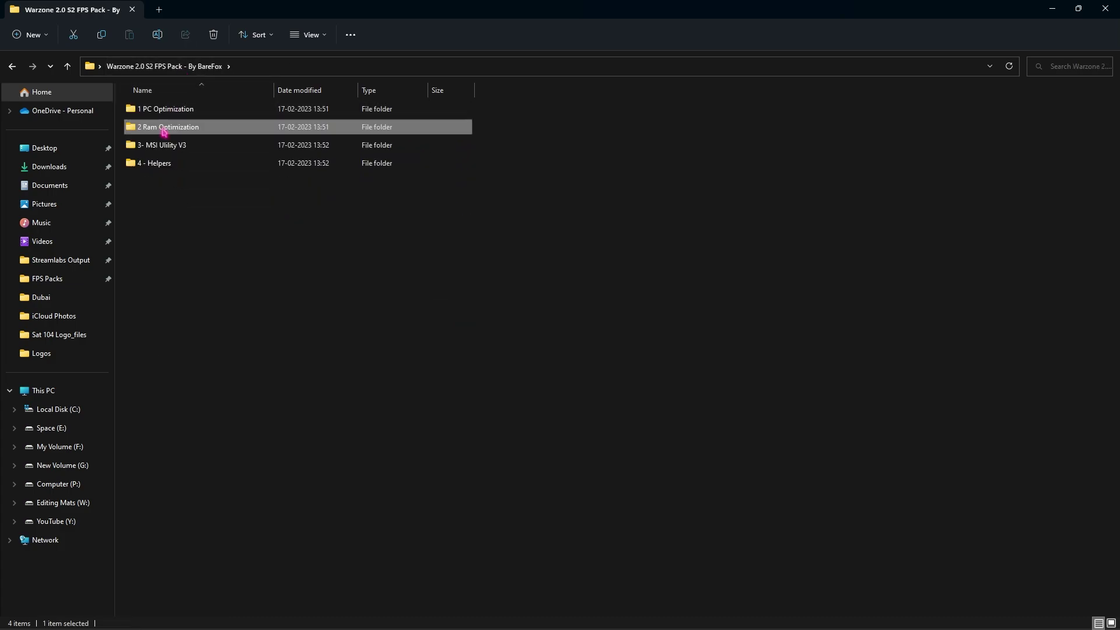
{"action": "double_click", "coordinate": [175, 149]}
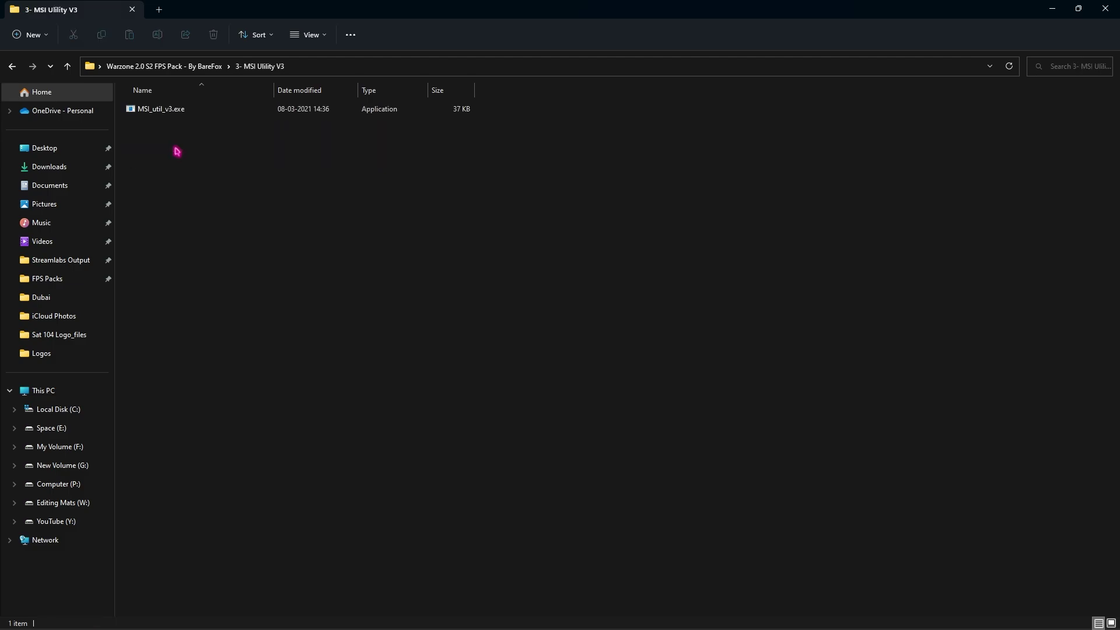
{"action": "left_click", "coordinate": [167, 111]}
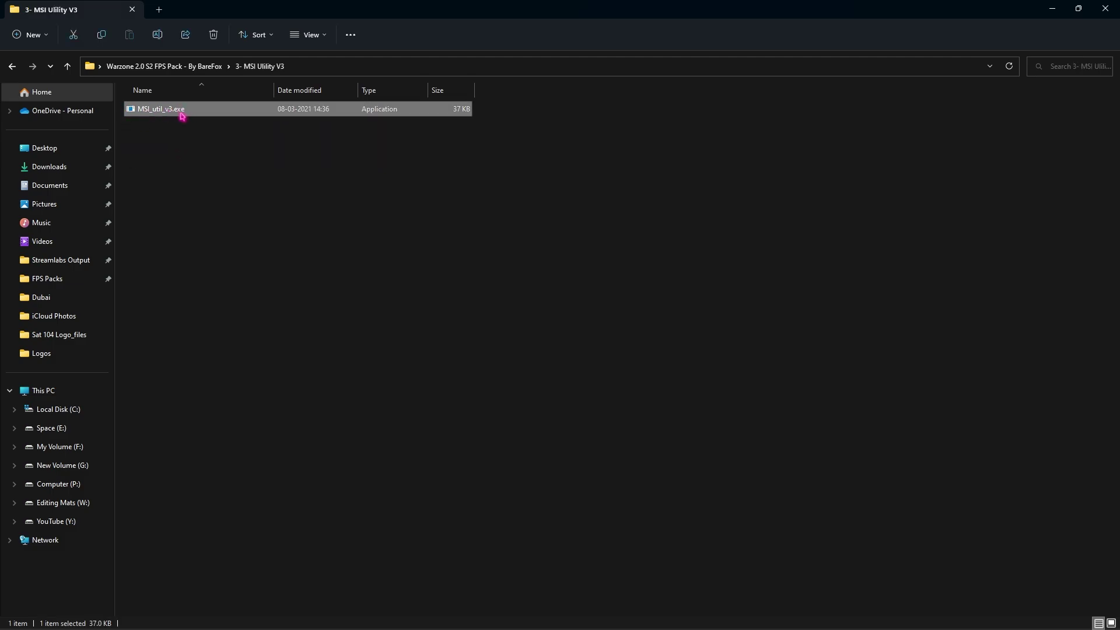
{"action": "right_click", "coordinate": [183, 114]}
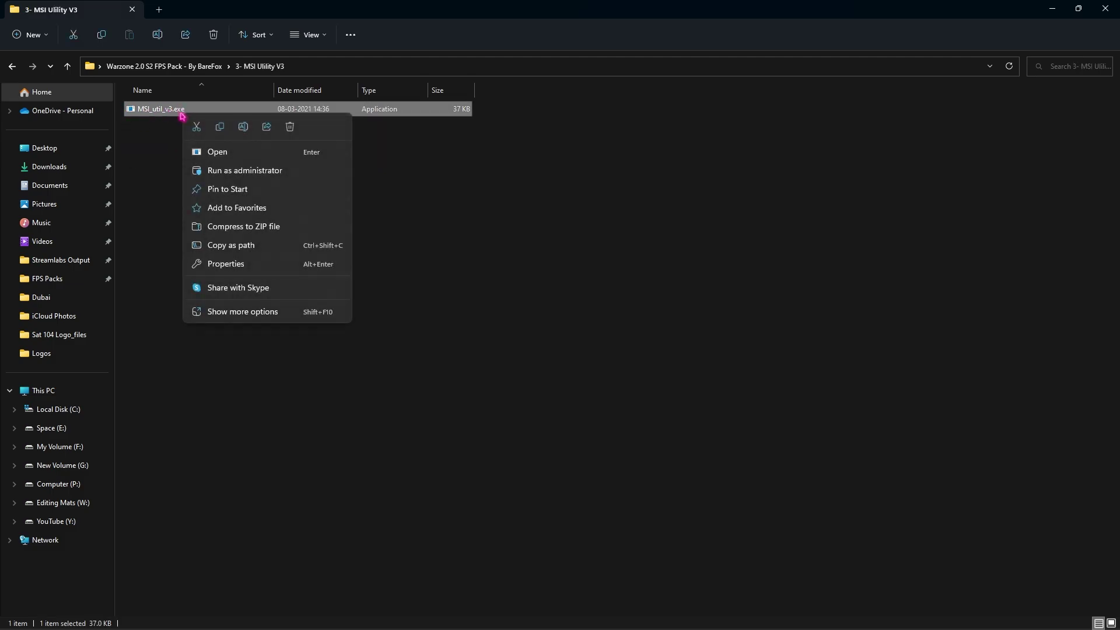
{"action": "left_click", "coordinate": [244, 170]}
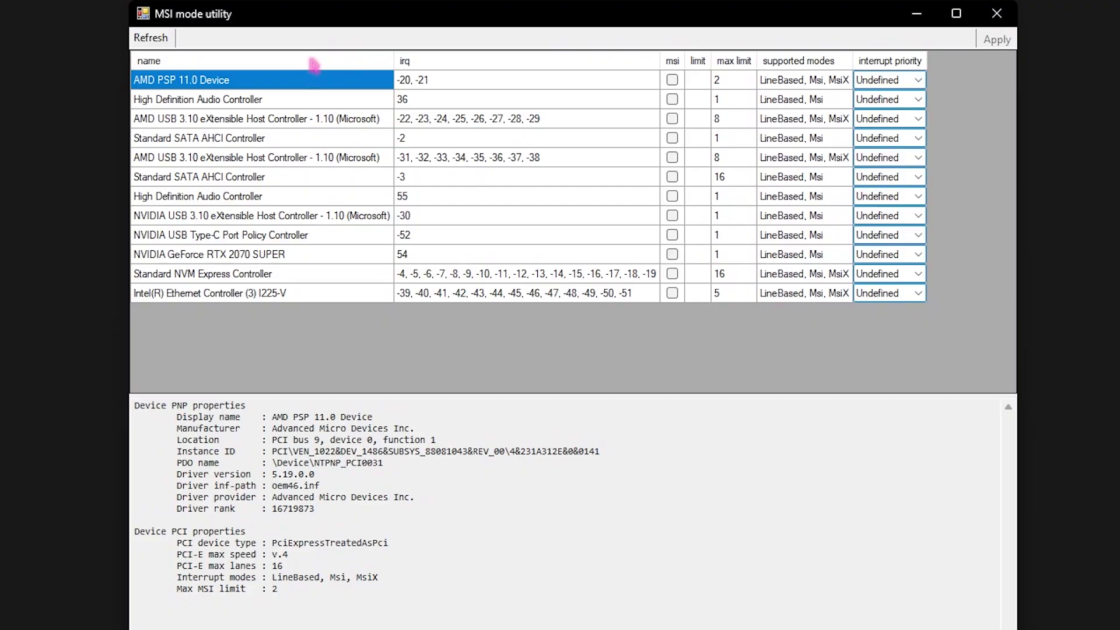
Step: Set the interrupt priority of the NVIDIA GeForce RTX 2070 SUPER to High, apply it, and close MSI mode utility
{"action": "left_click", "coordinate": [240, 256]}
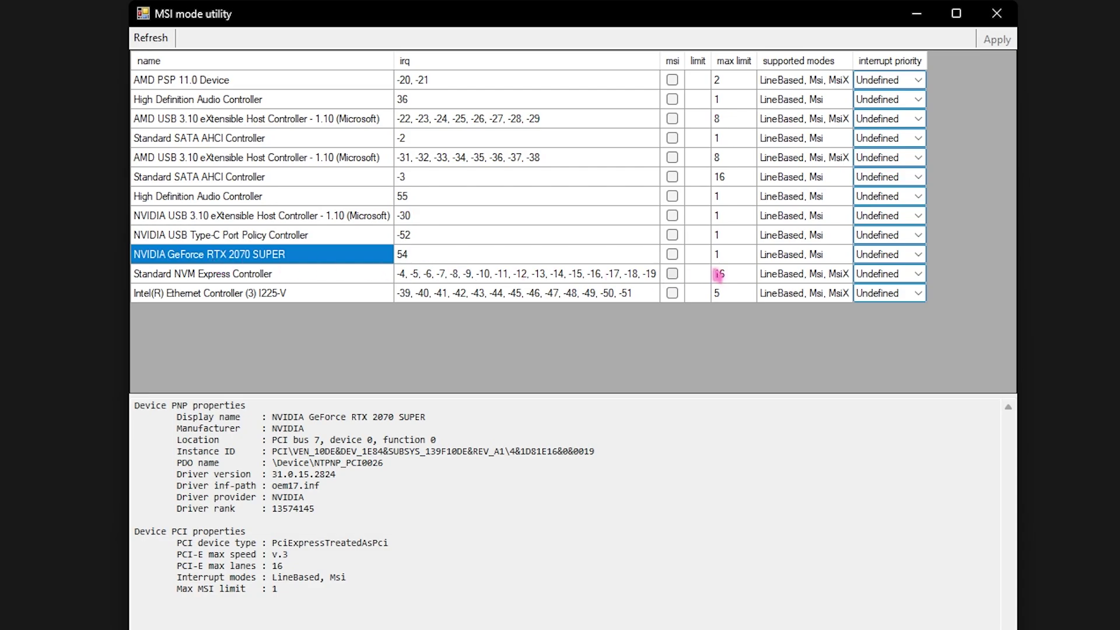
{"action": "left_click", "coordinate": [877, 256]}
{"action": "left_click", "coordinate": [877, 261]}
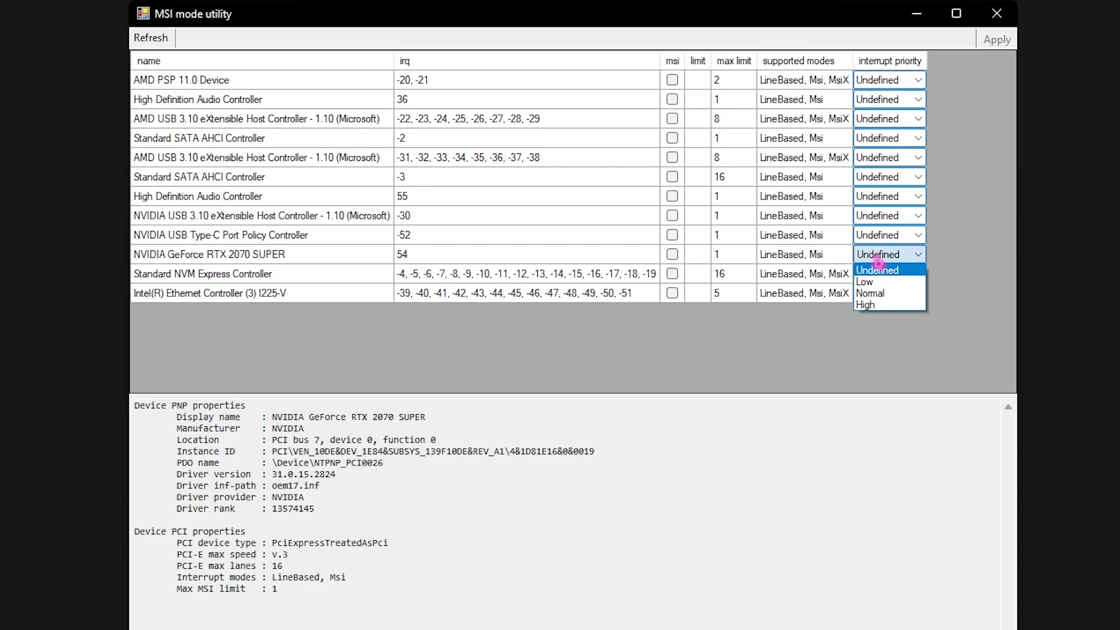
{"action": "left_click", "coordinate": [878, 303]}
{"action": "left_click", "coordinate": [997, 46]}
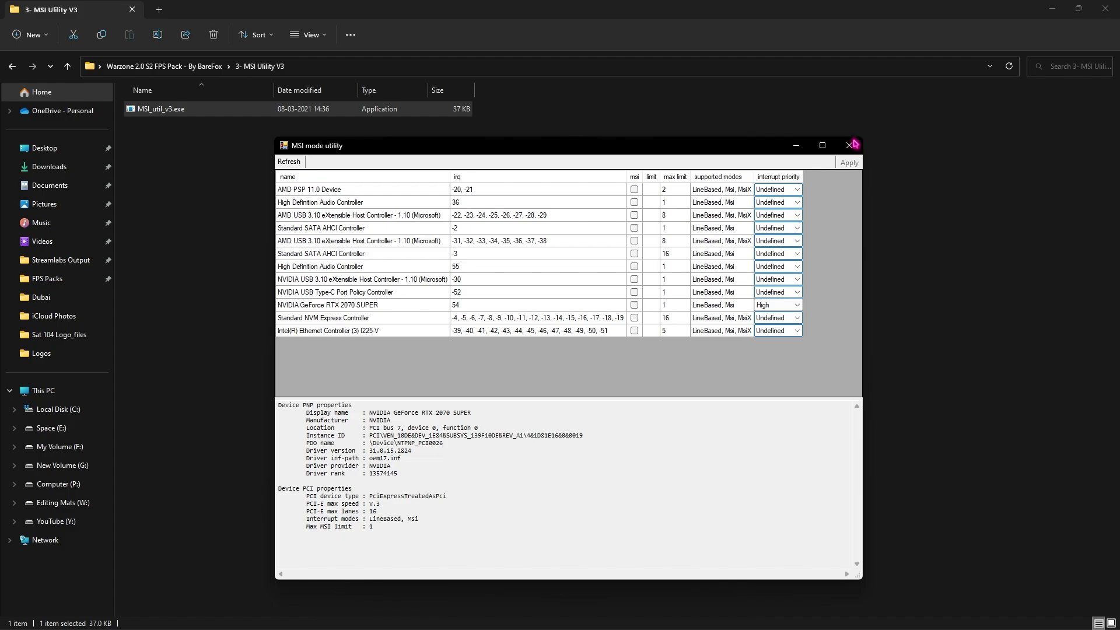
{"action": "left_click", "coordinate": [996, 12]}
Step: Open the pack's 4 - Helpers folder and select Clean Temporary Files.bat
{"action": "left_click", "coordinate": [210, 67]}
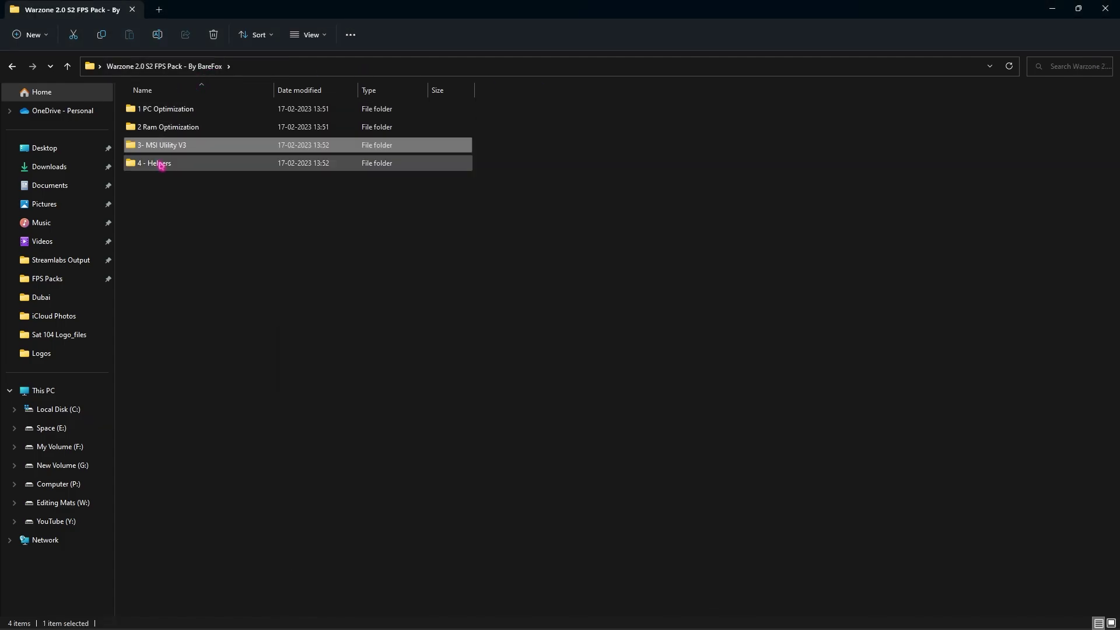
{"action": "double_click", "coordinate": [177, 168]}
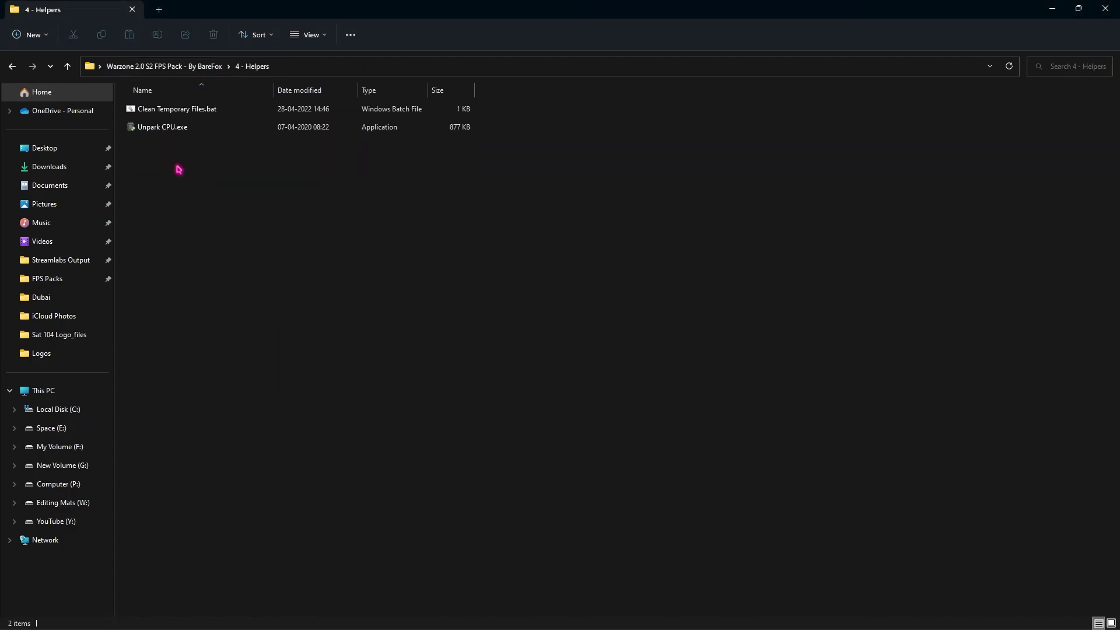
{"action": "left_click", "coordinate": [167, 111]}
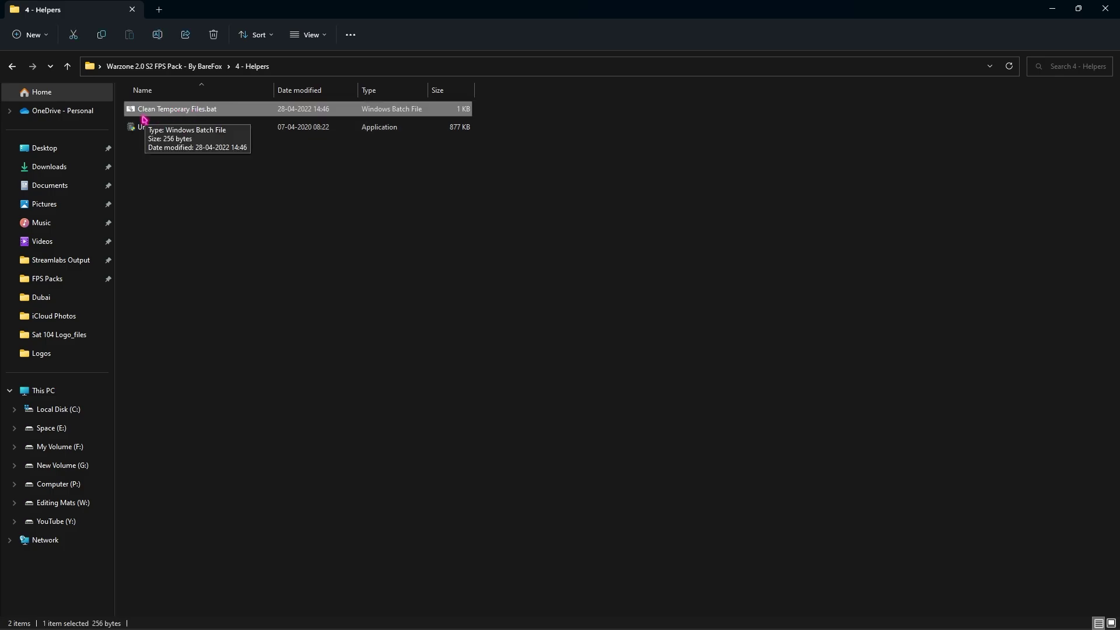
Step: Run Clean Temporary Files.bat as administrator and confirm deleting all temporary files
{"action": "right_click", "coordinate": [219, 111]}
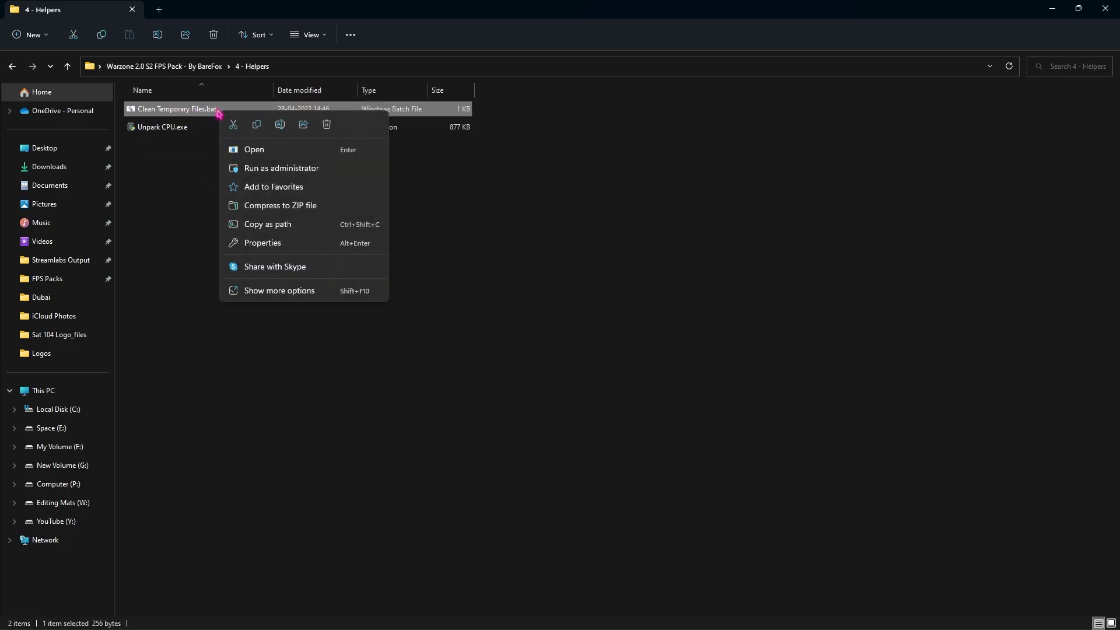
{"action": "left_click", "coordinate": [274, 168]}
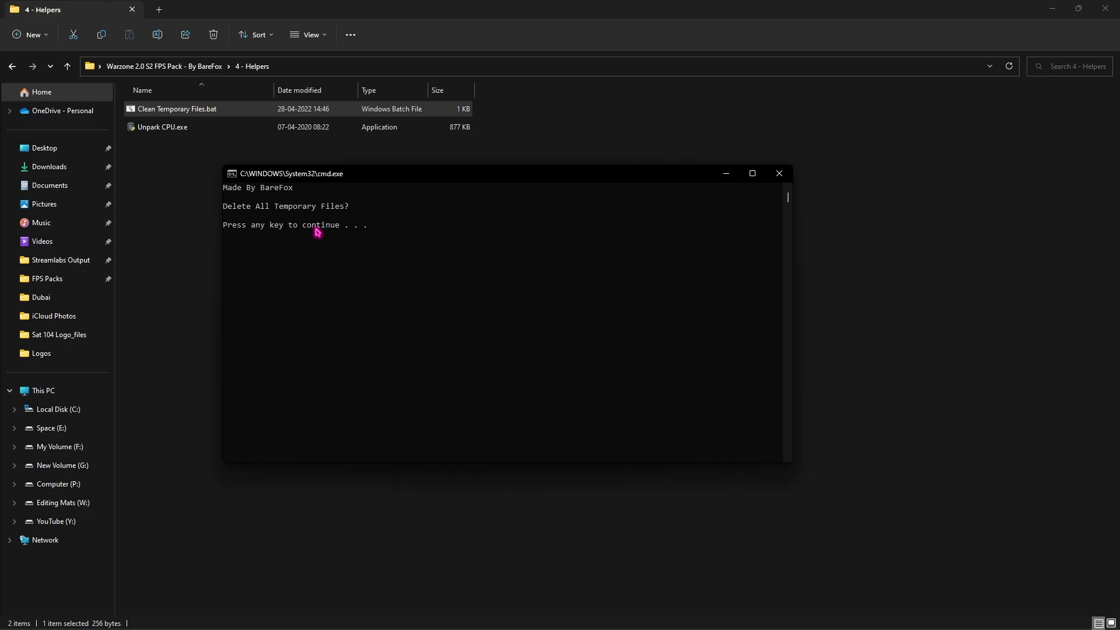
{"action": "key", "text": "Return"}
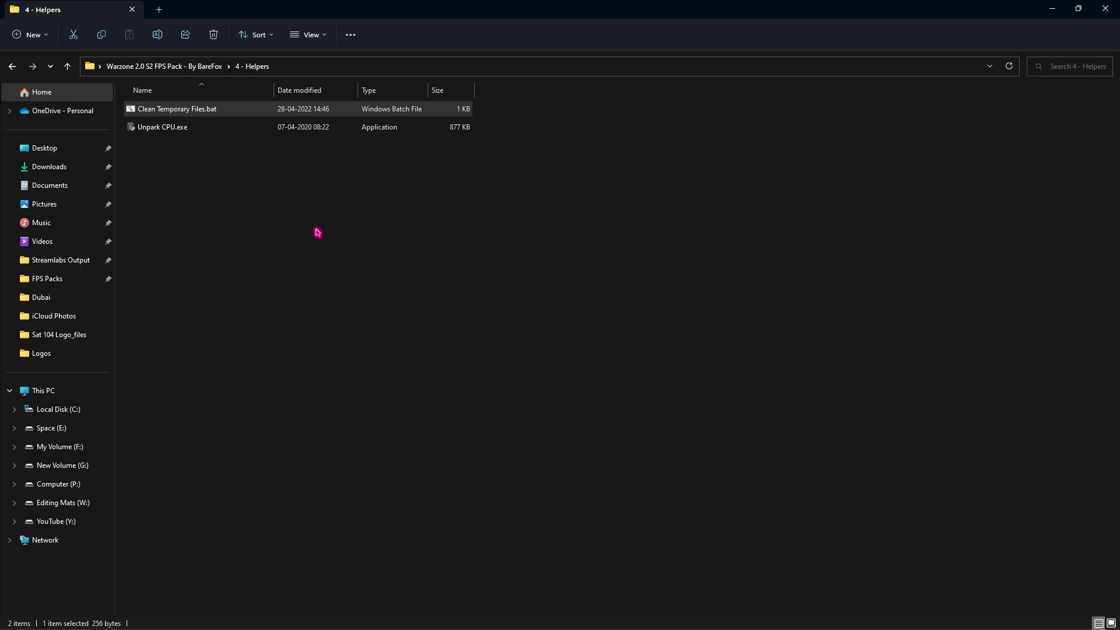
Step: Run Unpark CPU.exe from the 4 - Helpers folder as administrator
{"action": "left_click", "coordinate": [153, 128]}
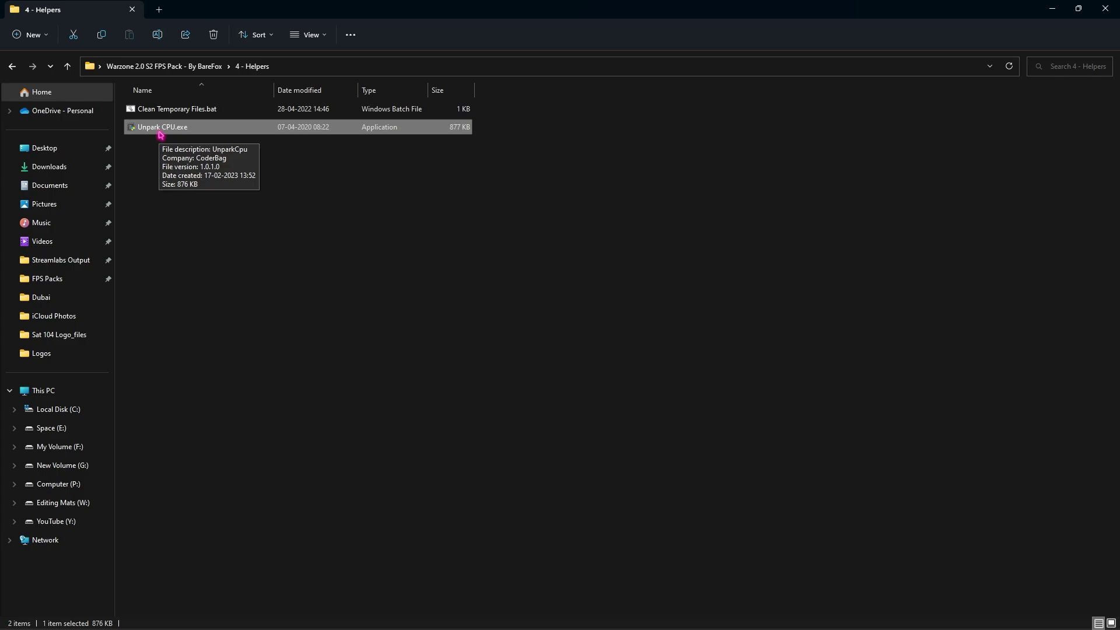
{"action": "right_click", "coordinate": [160, 135]}
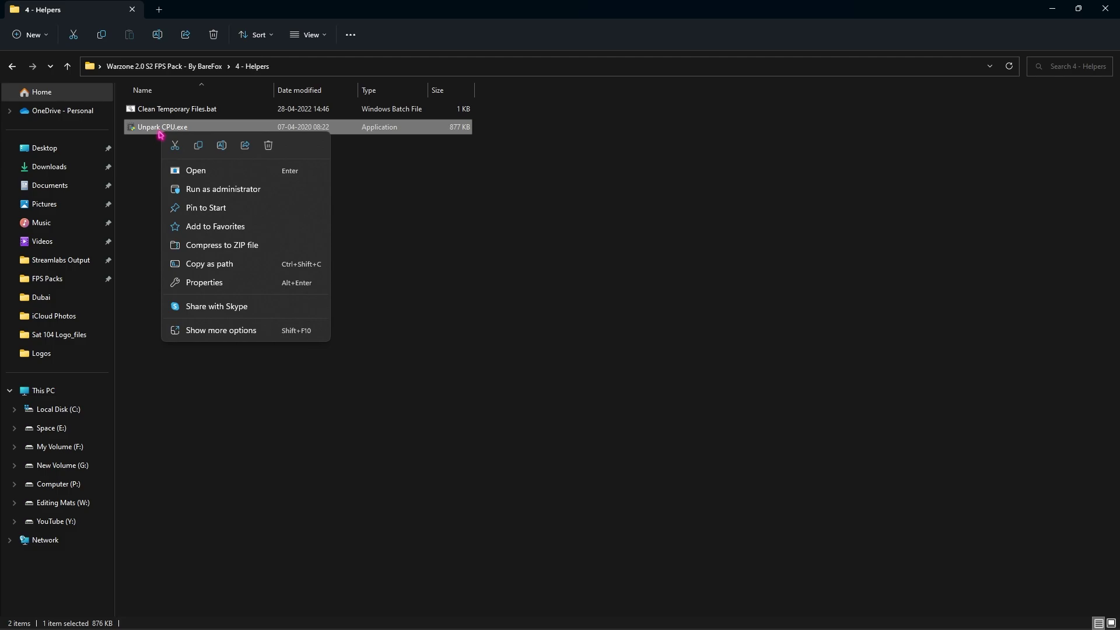
{"action": "left_click", "coordinate": [211, 190]}
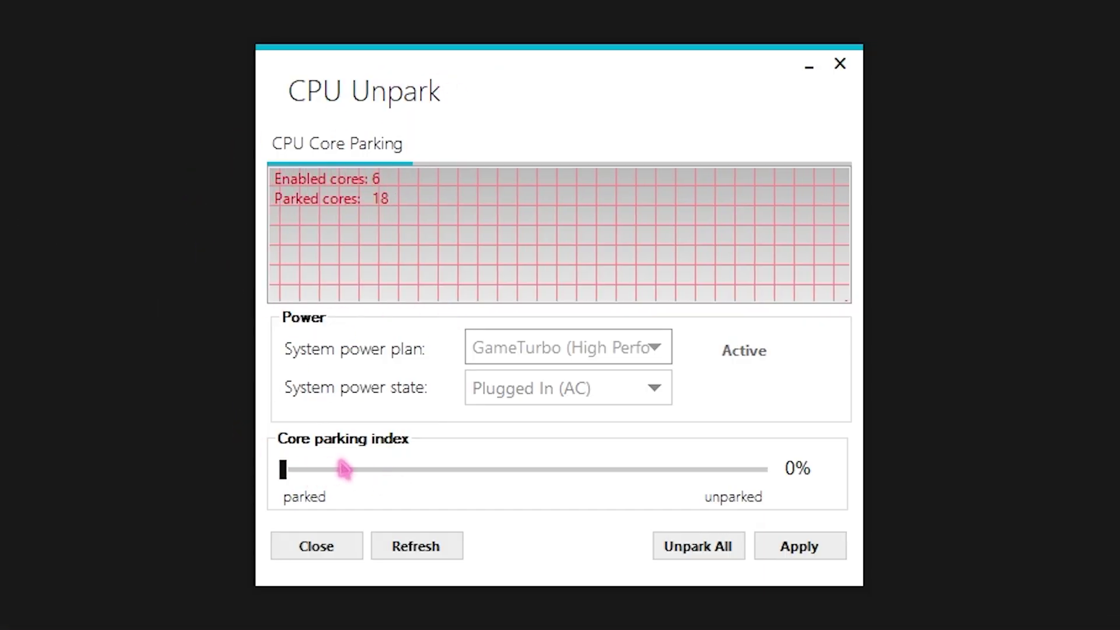
Step: Set the core parking index to 100%, apply it, and put away CPU Unpark and the FPS pack folder
{"action": "left_click_drag", "start_coordinate": [283, 470], "coordinate": [782, 481]}
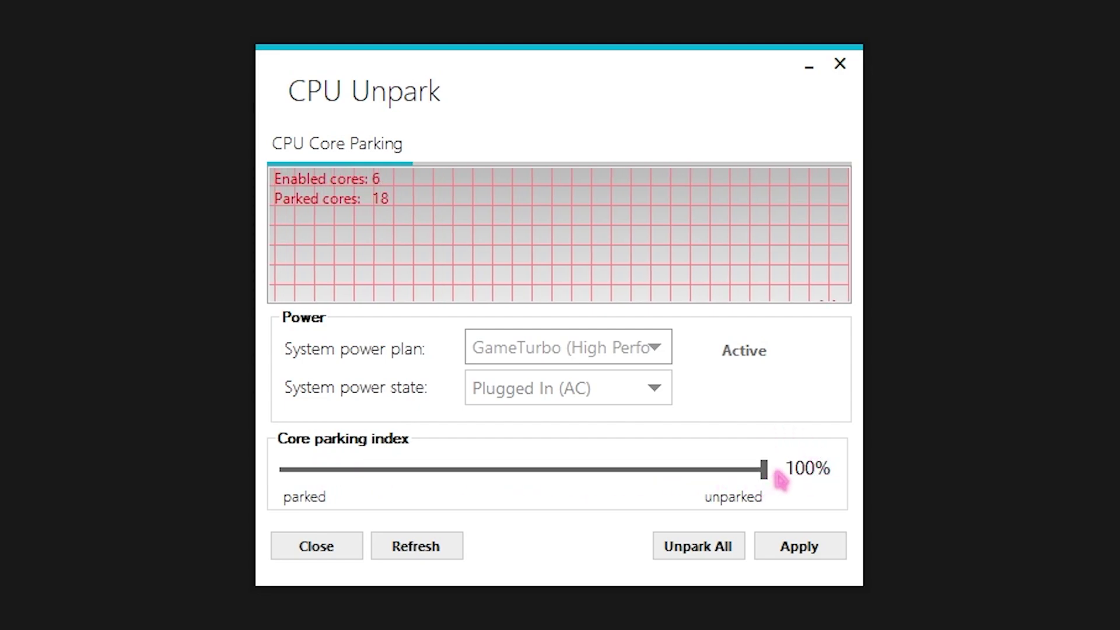
{"action": "left_click", "coordinate": [791, 553]}
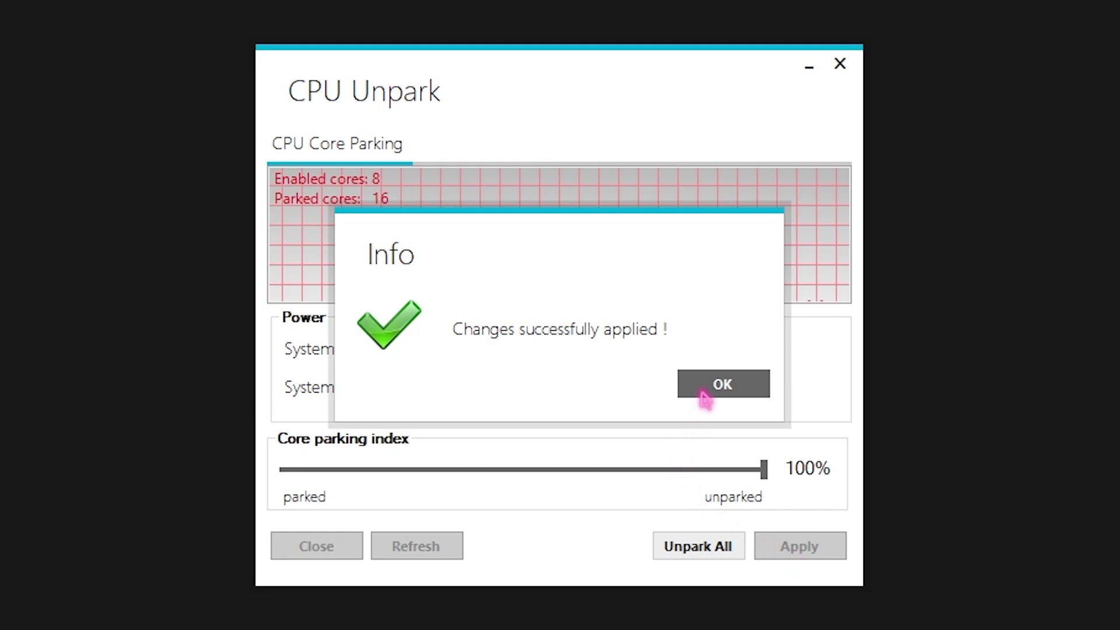
{"action": "left_click", "coordinate": [707, 388]}
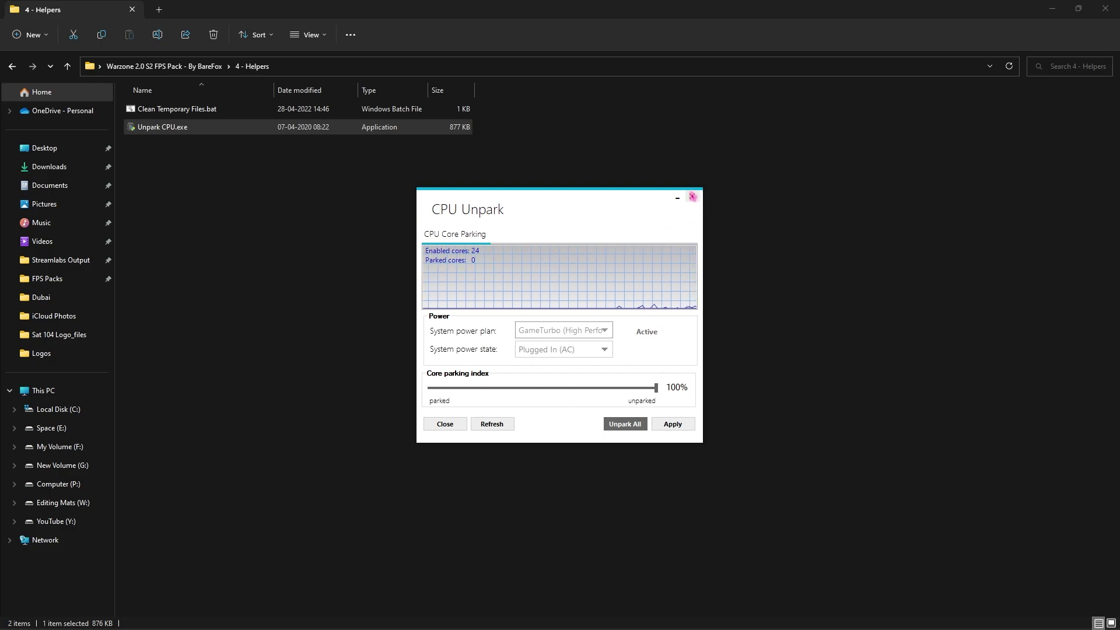
{"action": "left_click", "coordinate": [677, 197]}
{"action": "left_click", "coordinate": [155, 65]}
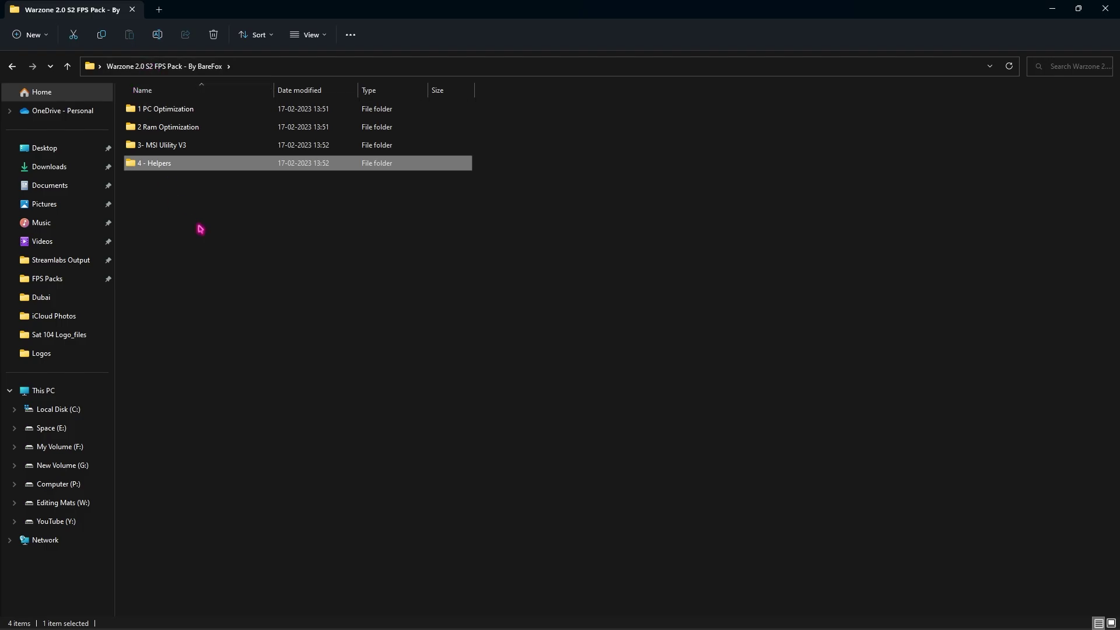
{"action": "left_click", "coordinate": [1104, 8]}
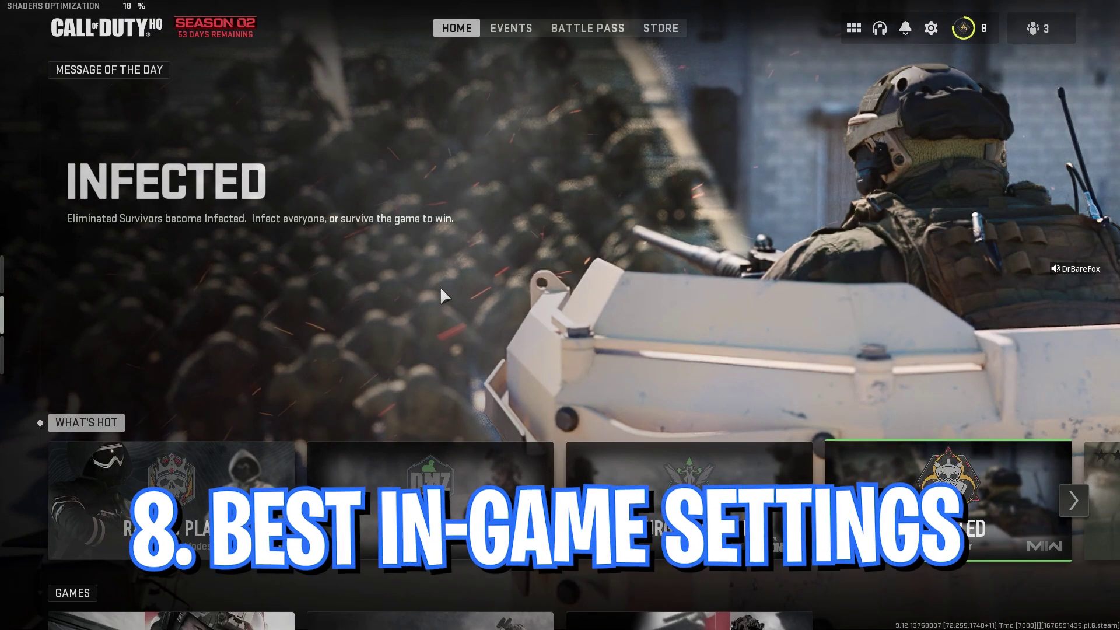
Step: Open the graphics settings in Call of Duty HQ and set the display mode to Fullscreen Exclusive
{"action": "left_click", "coordinate": [930, 28]}
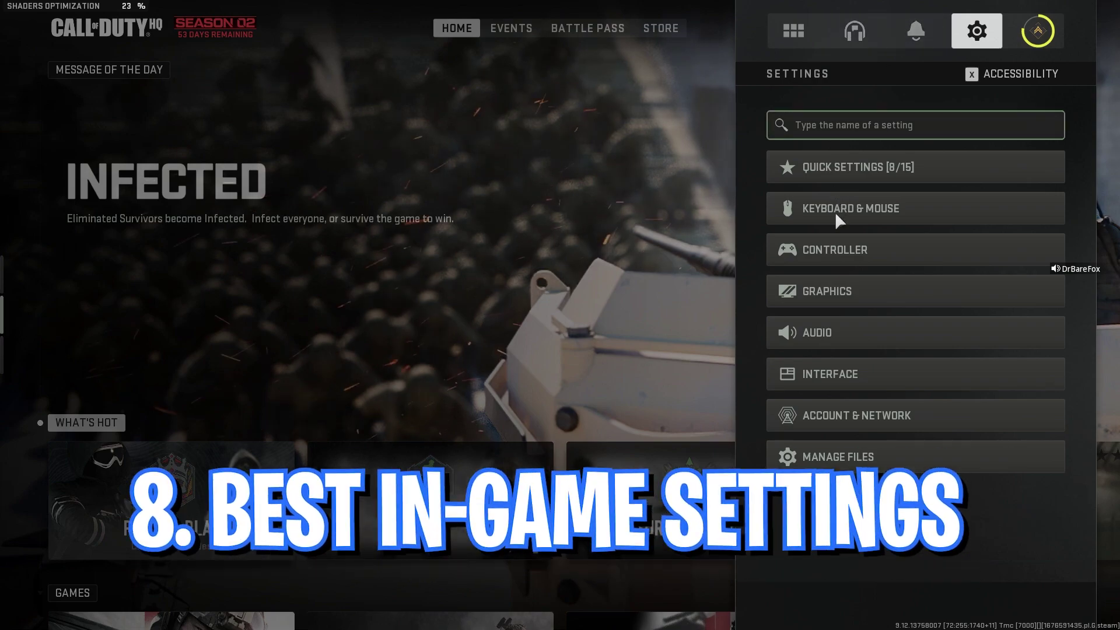
{"action": "left_click", "coordinate": [832, 297]}
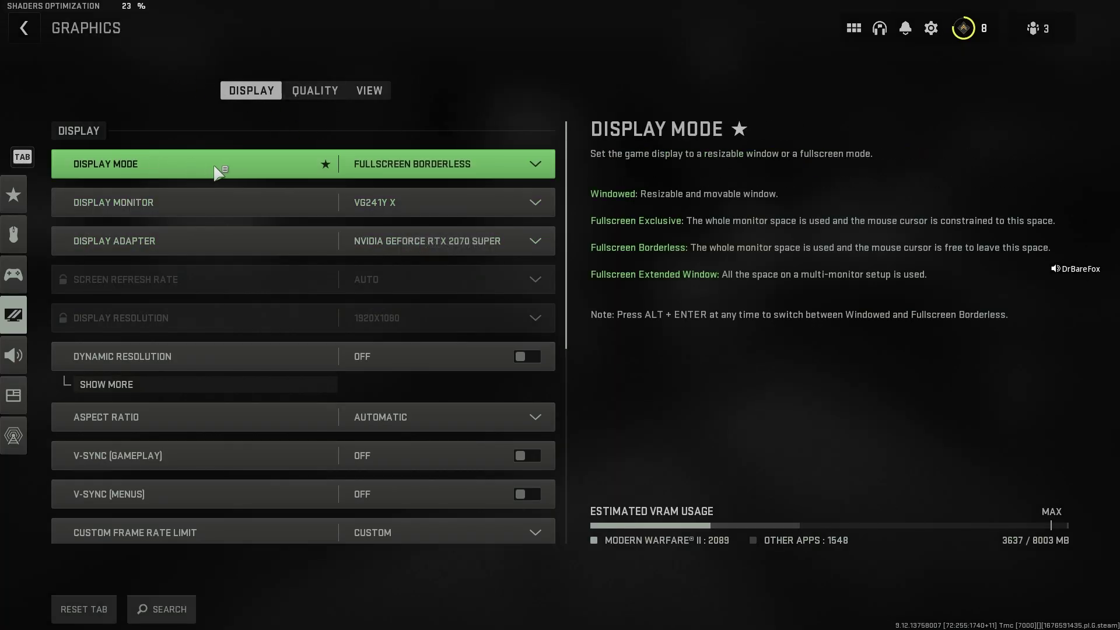
{"action": "left_click", "coordinate": [426, 172]}
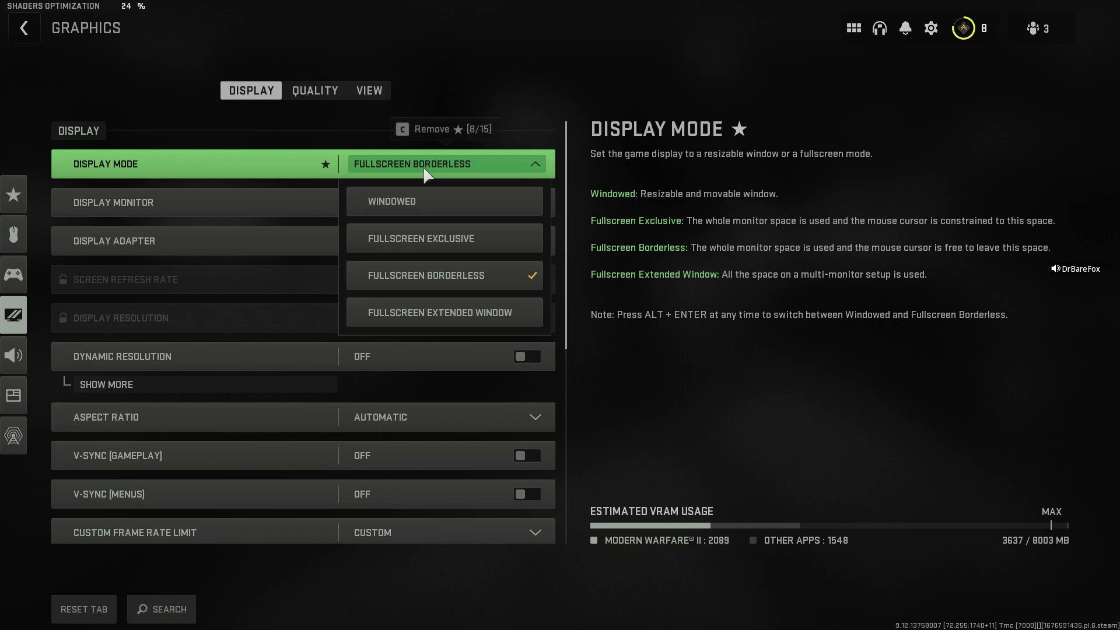
{"action": "left_click", "coordinate": [443, 240]}
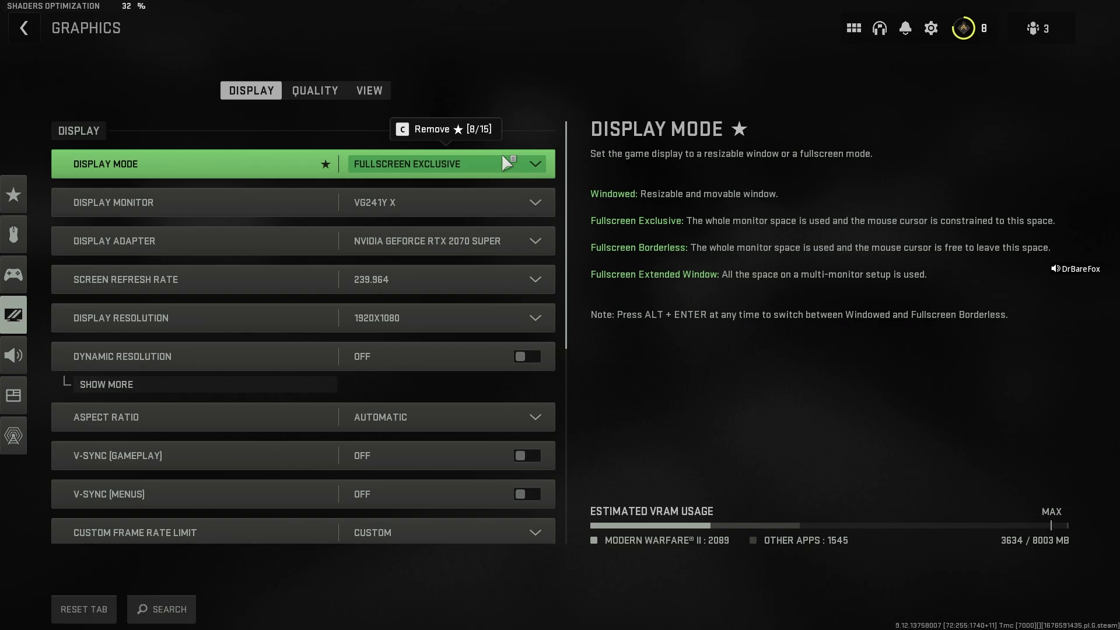
{"action": "left_click", "coordinate": [395, 156]}
{"action": "left_click", "coordinate": [429, 157]}
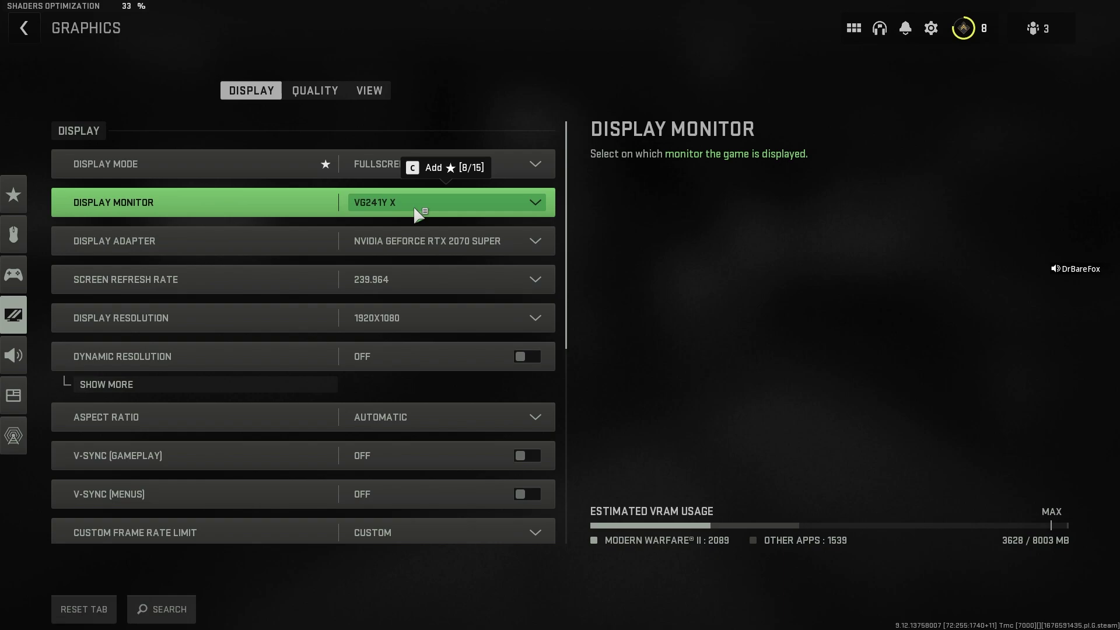
Step: Select 239.964 as the screen refresh rate and check the display adapter and display resolution options
{"action": "left_click", "coordinate": [478, 243]}
{"action": "left_click", "coordinate": [478, 244]}
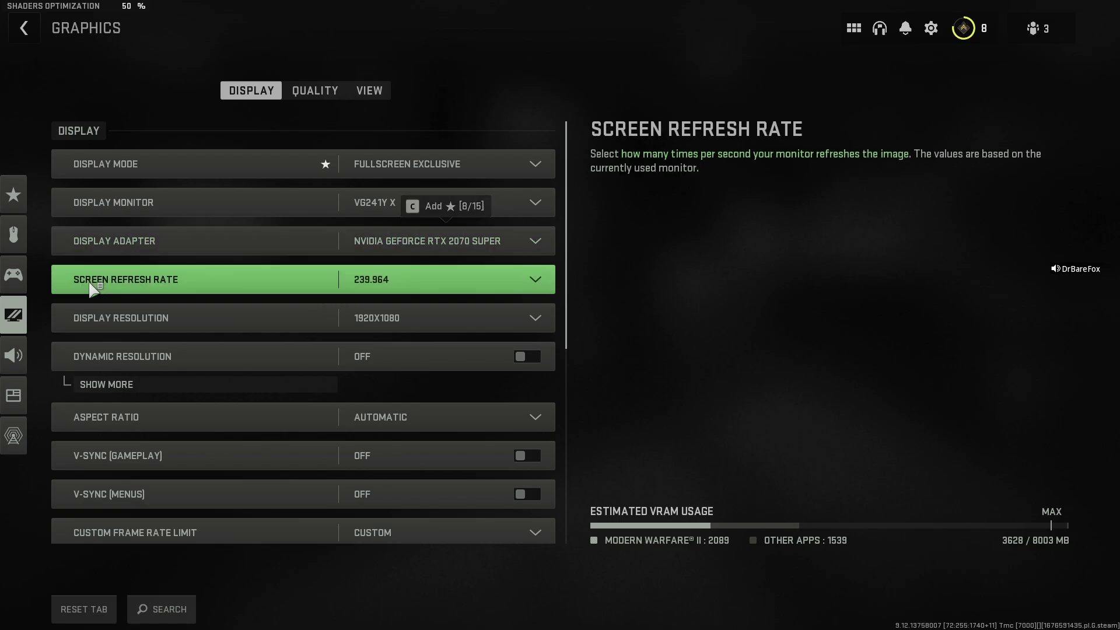
{"action": "left_click", "coordinate": [436, 285]}
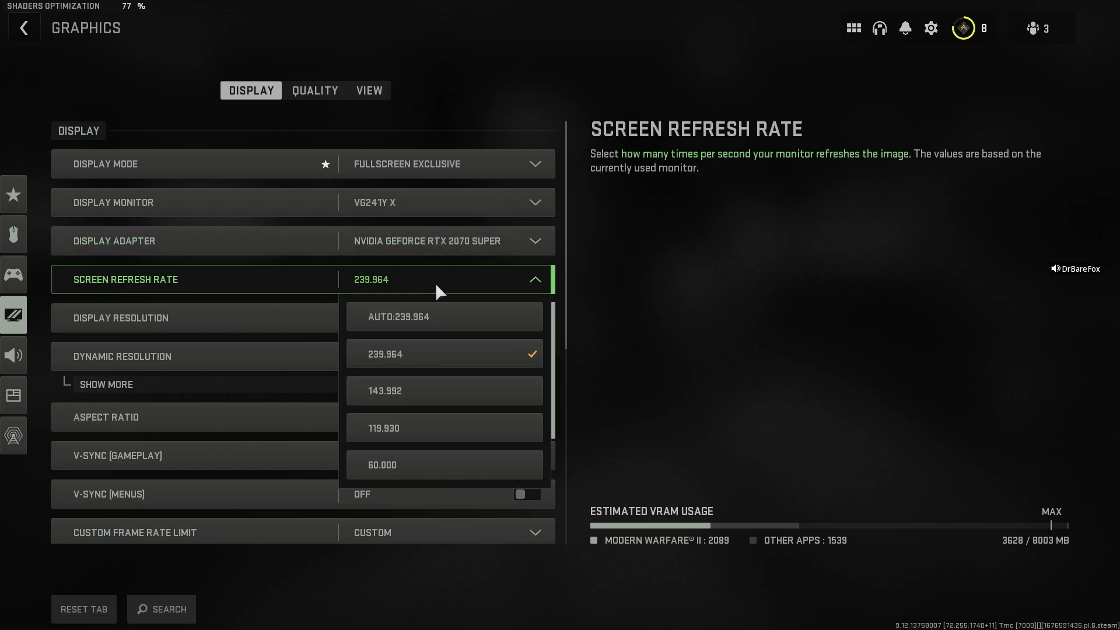
{"action": "left_click", "coordinate": [391, 362]}
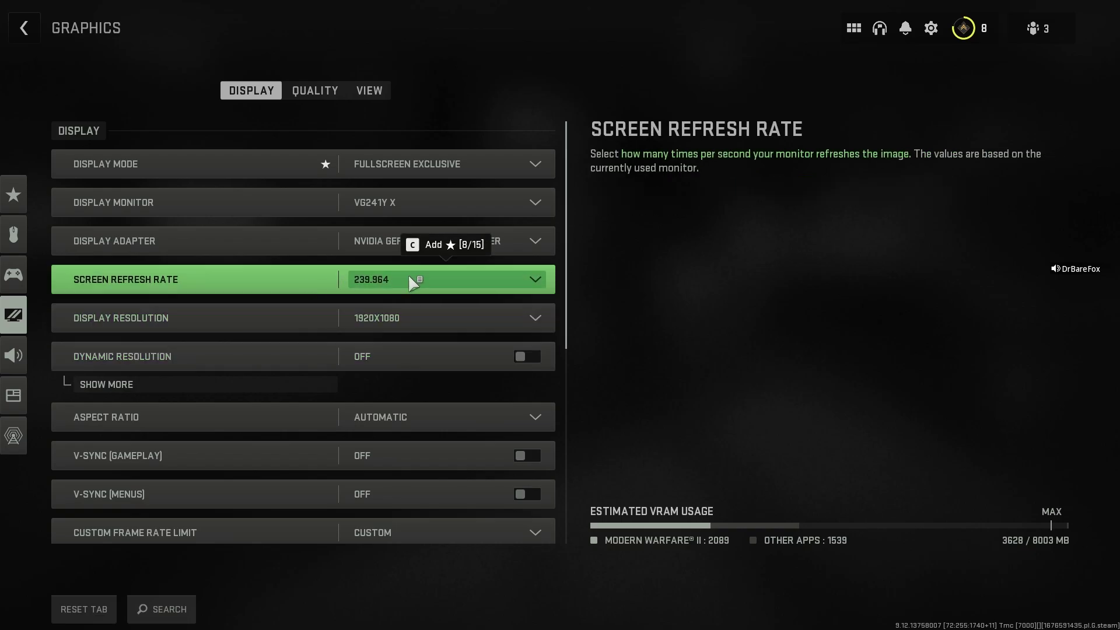
{"action": "left_click", "coordinate": [399, 318]}
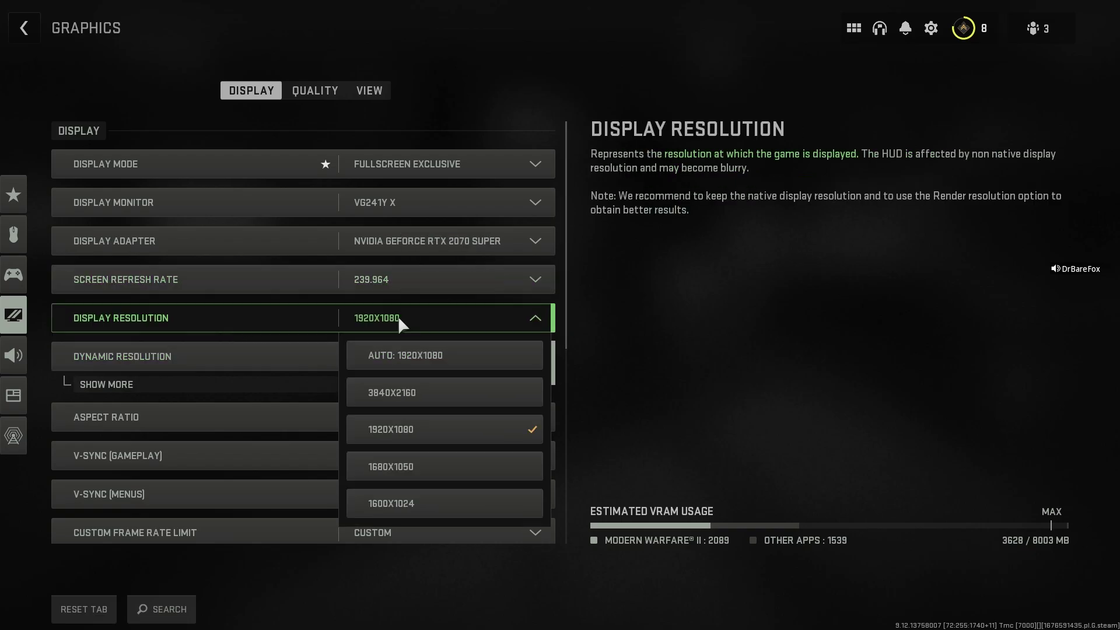
{"action": "left_click", "coordinate": [398, 318]}
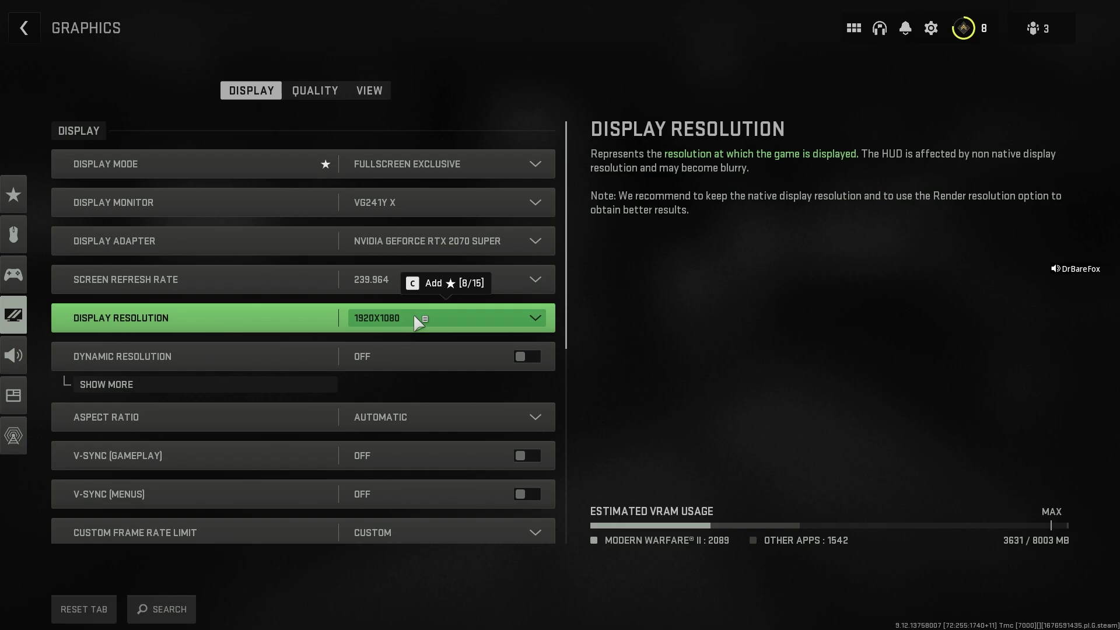
Step: Set the aspect ratio to Wide 16:9
{"action": "scroll", "coordinate": [117, 306], "scroll_direction": "down", "scroll_amount": 1}
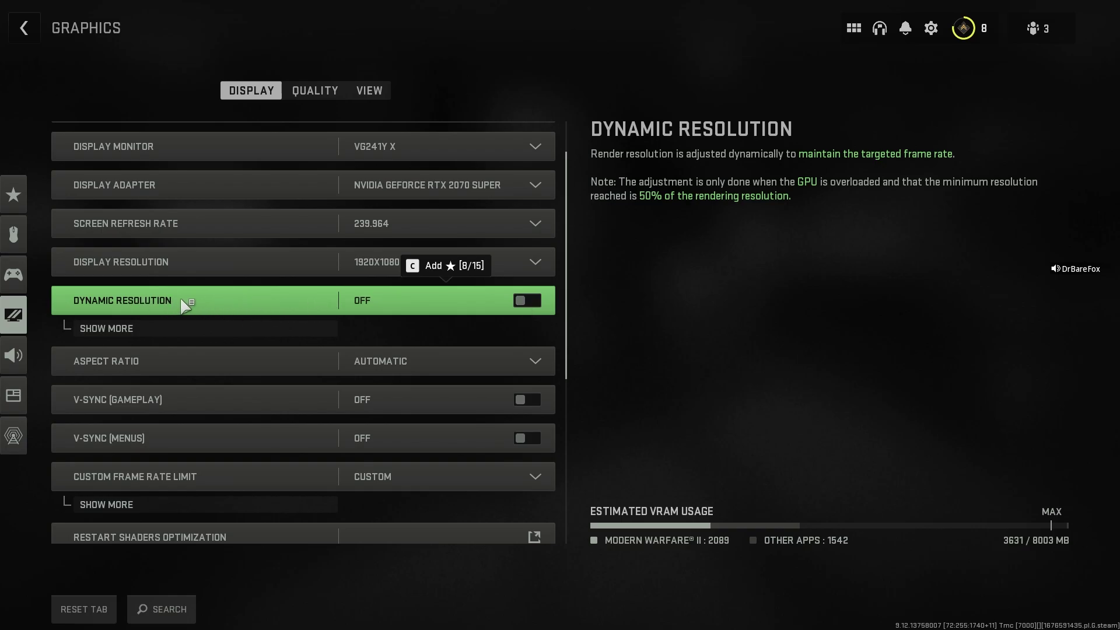
{"action": "scroll", "coordinate": [176, 333], "scroll_direction": "down", "scroll_amount": 1}
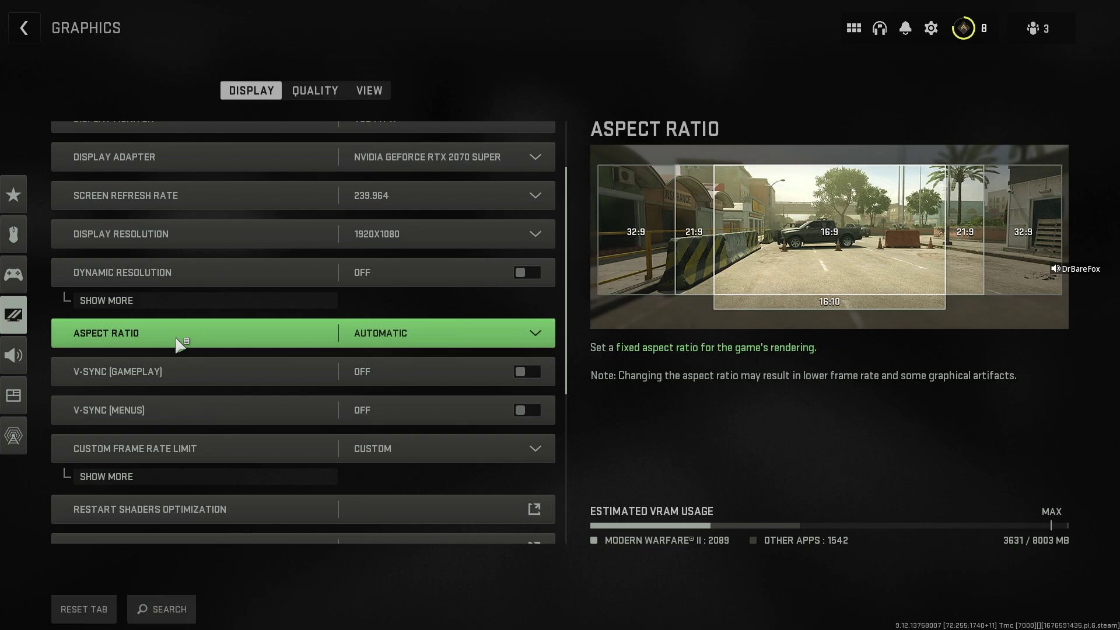
{"action": "left_click", "coordinate": [418, 341]}
{"action": "left_click", "coordinate": [399, 443]}
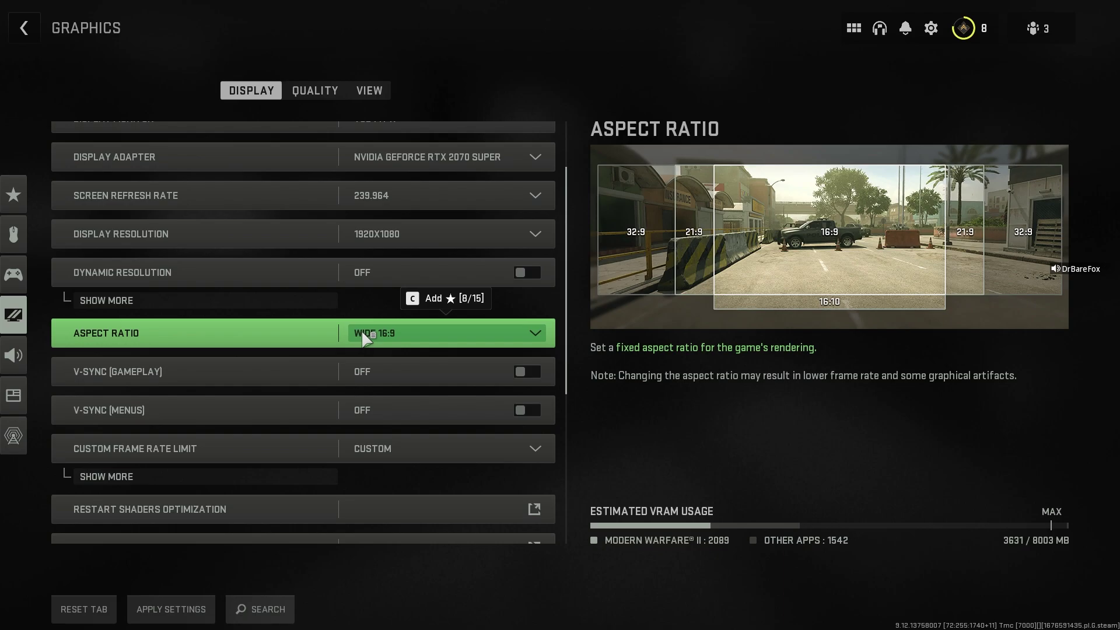
{"action": "left_click", "coordinate": [362, 331]}
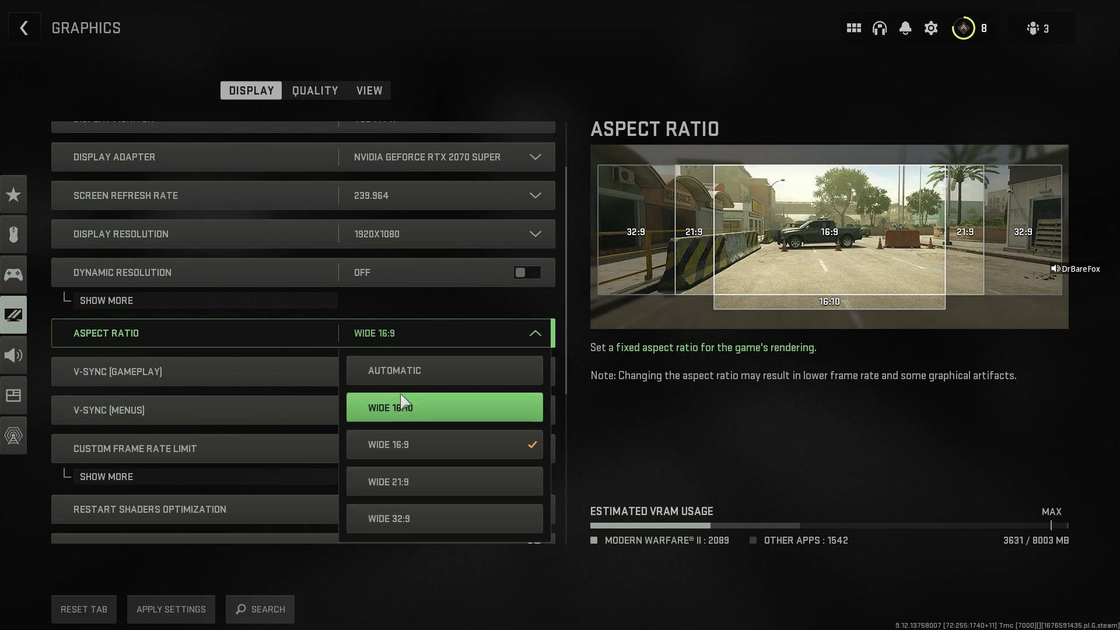
{"action": "key", "text": "Escape"}
Step: Expand the custom frame rate limit setting to show its gameplay, menu and out-of-focus limits
{"action": "scroll", "coordinate": [122, 403], "scroll_direction": "down", "scroll_amount": 1}
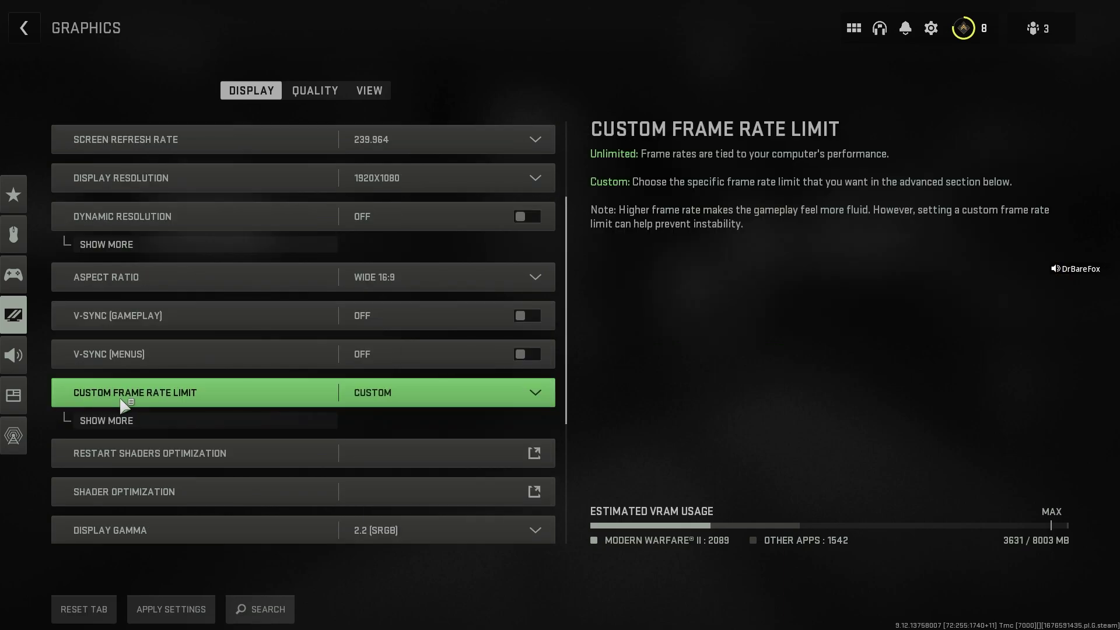
{"action": "left_click", "coordinate": [199, 420]}
{"action": "scroll", "coordinate": [262, 417], "scroll_direction": "down", "scroll_amount": 1}
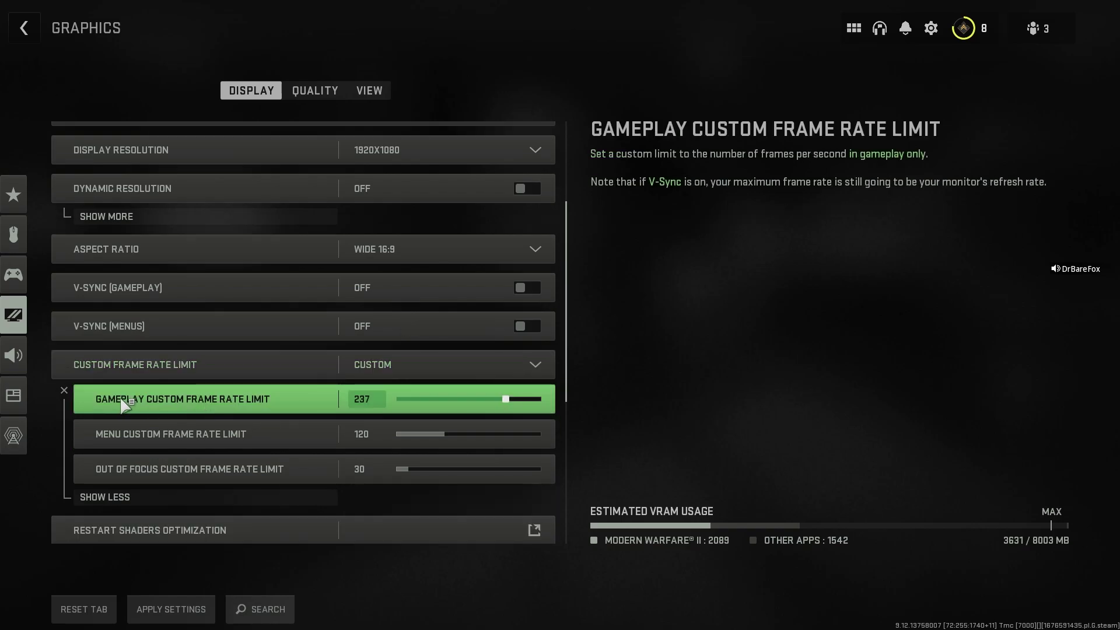